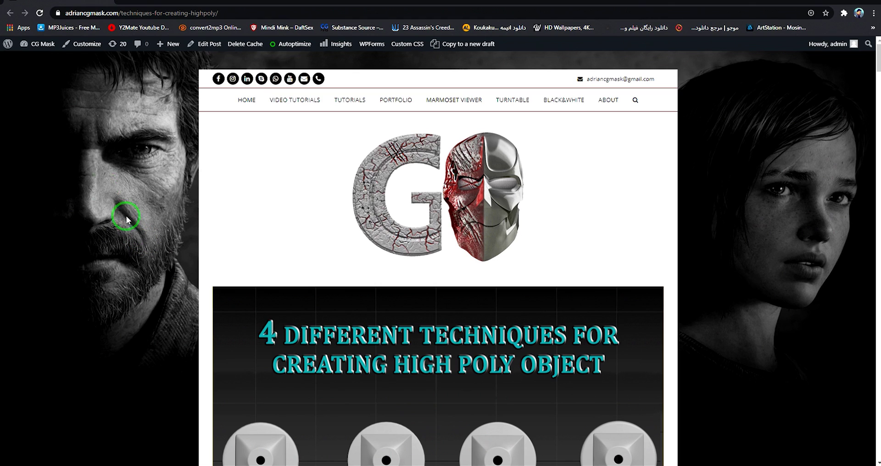
Review the article's introduction on creating high poly objects and its picture comparing the two low-poly meshes.
scroll(133, 115, down, 2)
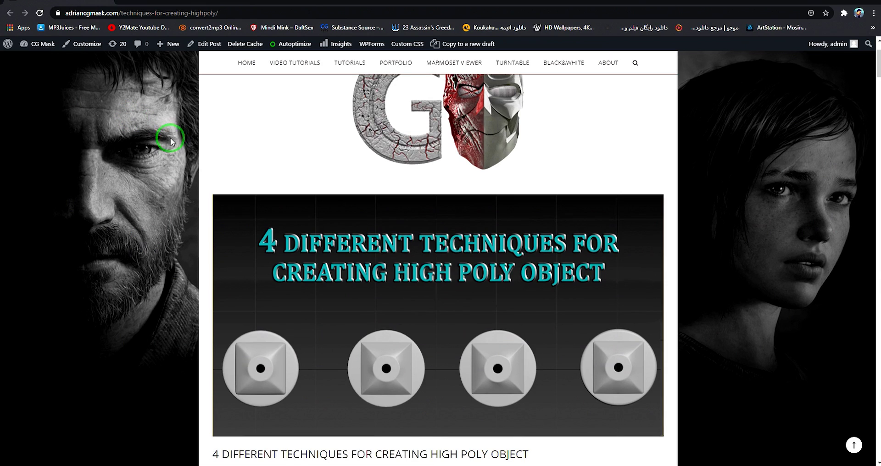
scroll(260, 180, down, 2)
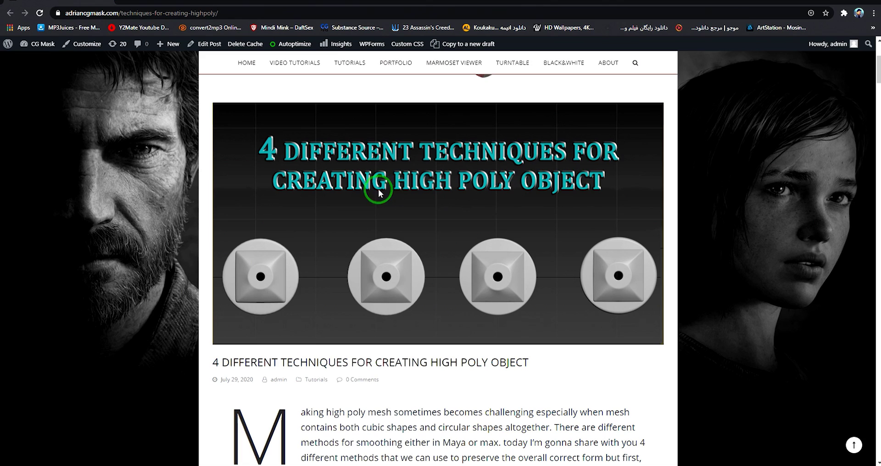
scroll(346, 202, up, 4)
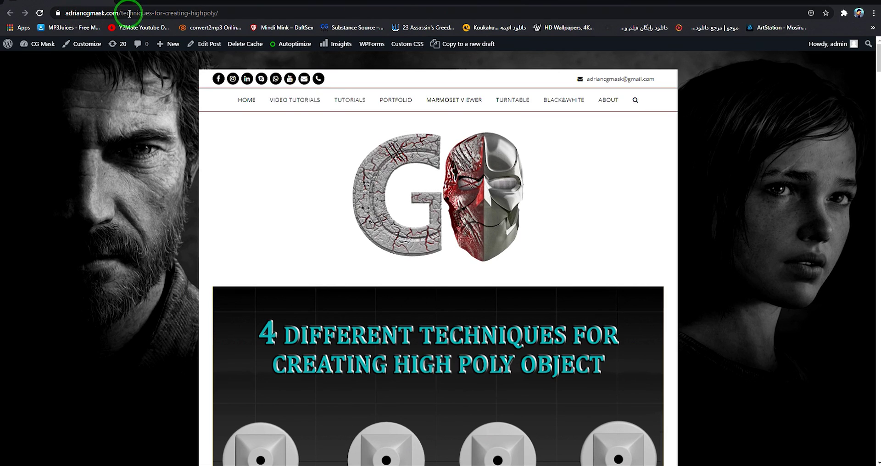
scroll(212, 146, down, 2)
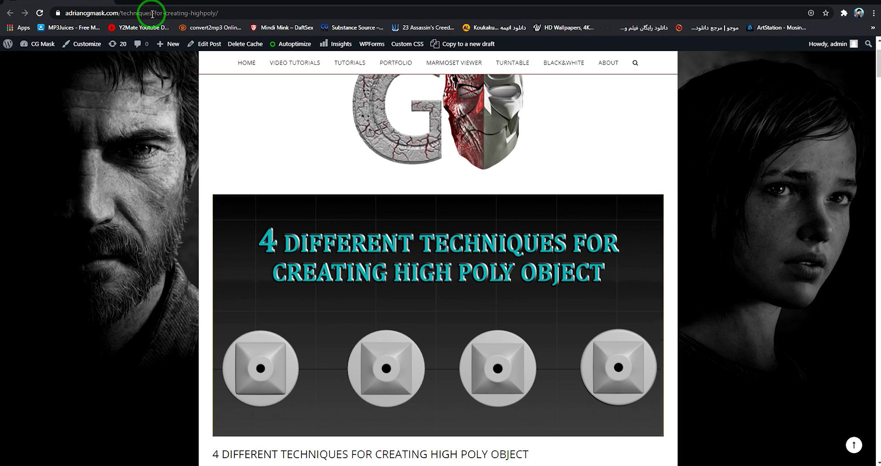
scroll(258, 138, down, 5)
scroll(191, 181, up, 4)
scroll(190, 185, down, 6)
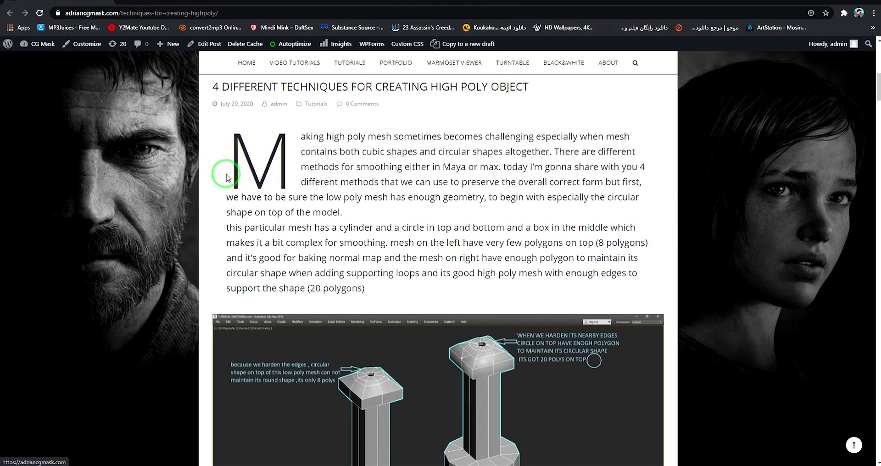
scroll(215, 165, down, 1)
scroll(202, 154, down, 2)
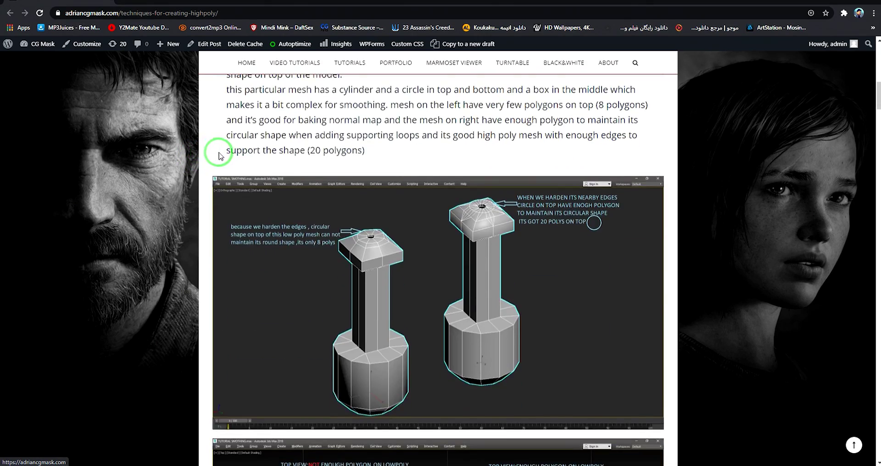
Examine the smoothed top-view comparison and the "Adding Support Loop" section with its first example picture.
scroll(218, 154, up, 6)
scroll(153, 258, up, 1)
scroll(196, 240, down, 4)
scroll(242, 201, up, 2)
scroll(191, 225, down, 6)
scroll(190, 226, down, 12)
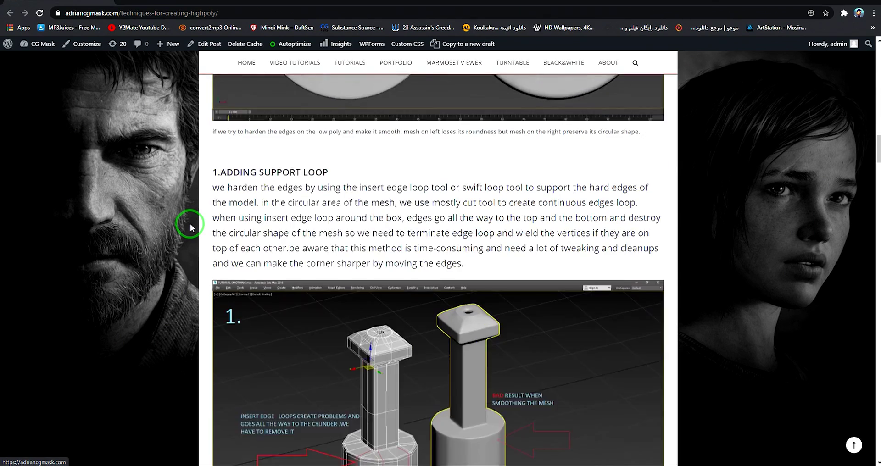
scroll(190, 227, up, 5)
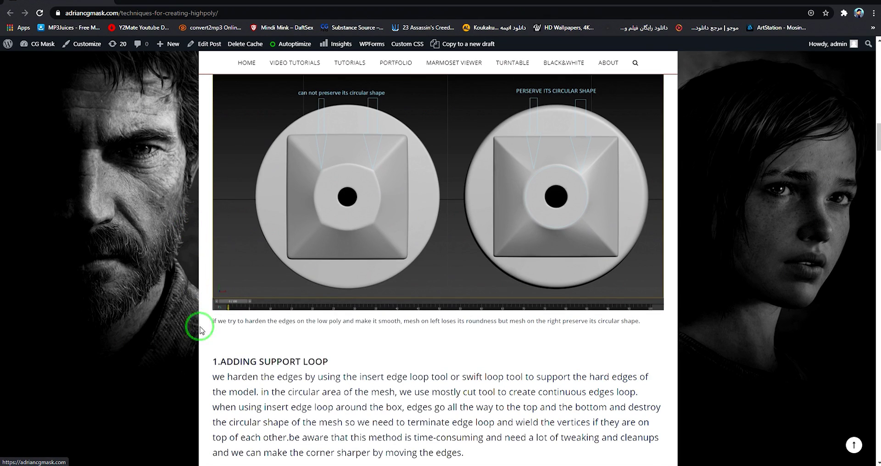
scroll(174, 333, up, 2)
scroll(174, 335, down, 3)
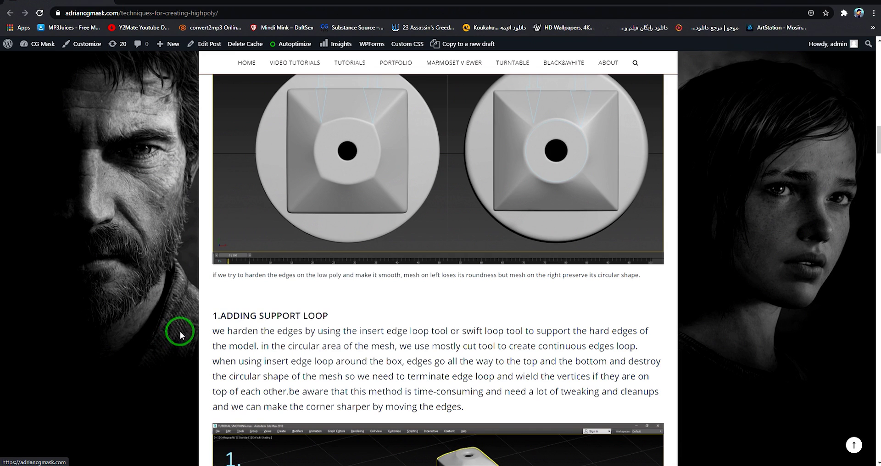
scroll(179, 331, down, 2)
scroll(247, 251, down, 2)
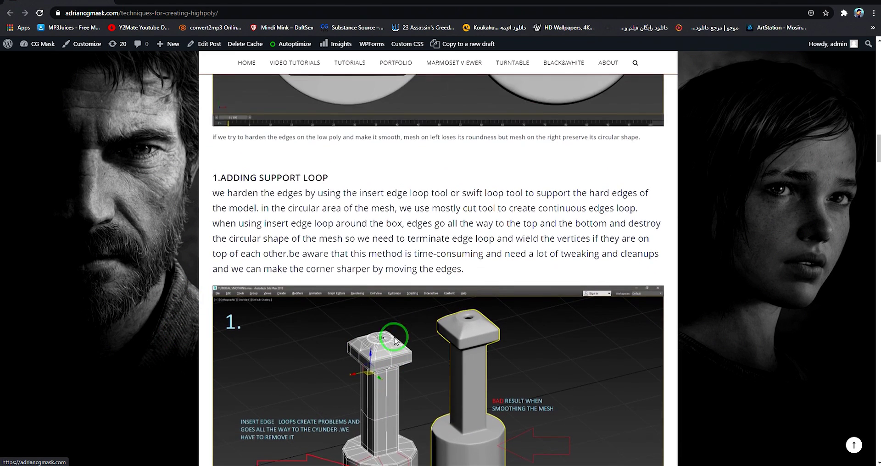
scroll(377, 322, down, 3)
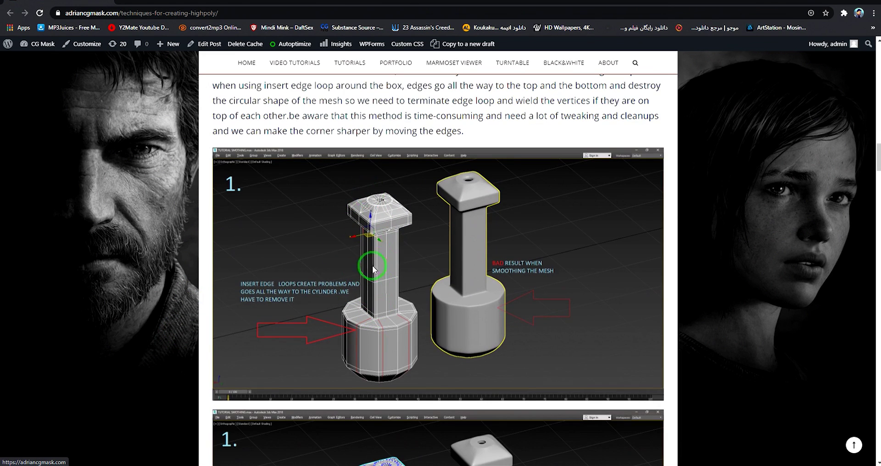
scroll(376, 307, up, 2)
scroll(380, 328, up, 4)
scroll(321, 358, down, 4)
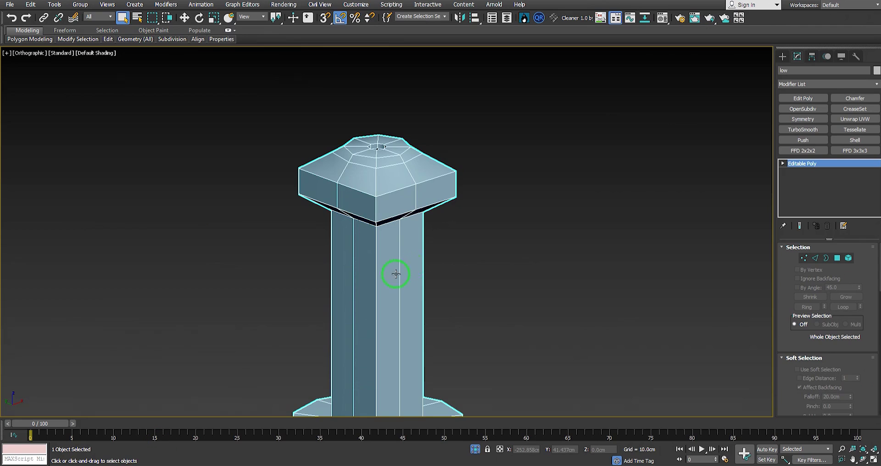
Switch to 3ds Max and inspect the low-poly mesh's cap and shaft from above and below.
middle_drag(408, 253, 418, 204)
scroll(413, 202, down, 5)
scroll(401, 223, up, 6)
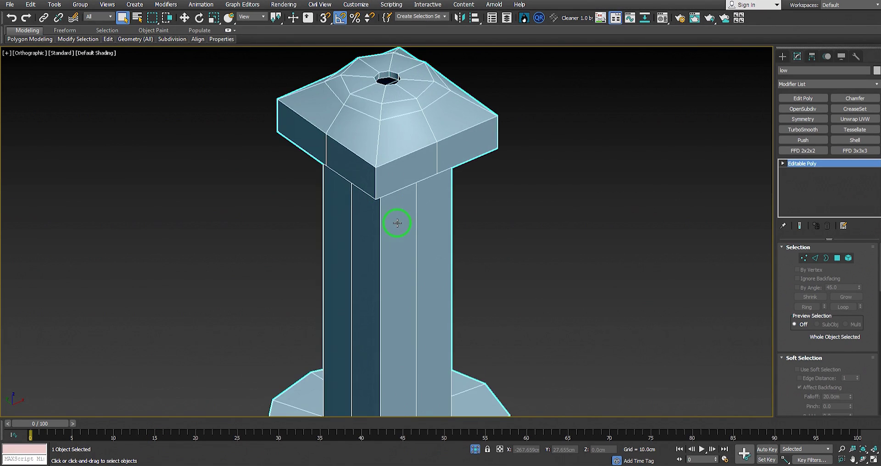
middle_drag(397, 223, 419, 285)
scroll(418, 235, down, 2)
scroll(410, 149, up, 6)
scroll(417, 205, down, 2)
middle_drag(417, 204, 411, 179)
middle_drag(402, 248, 401, 179)
scroll(399, 216, down, 2)
alt+middle_drag(408, 230, 407, 192)
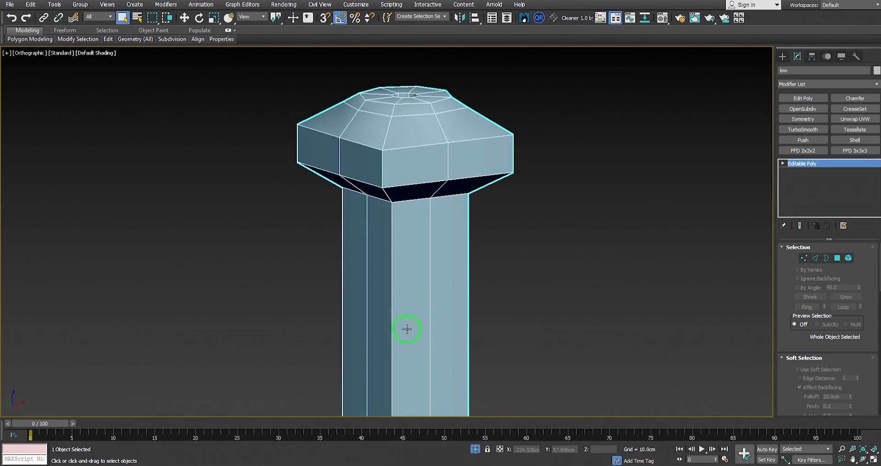
Inspect the edge layout on the top, sides and underside of the model's cylindrical base.
middle_drag(404, 393, 390, 182)
scroll(389, 184, down, 4)
scroll(364, 235, up, 3)
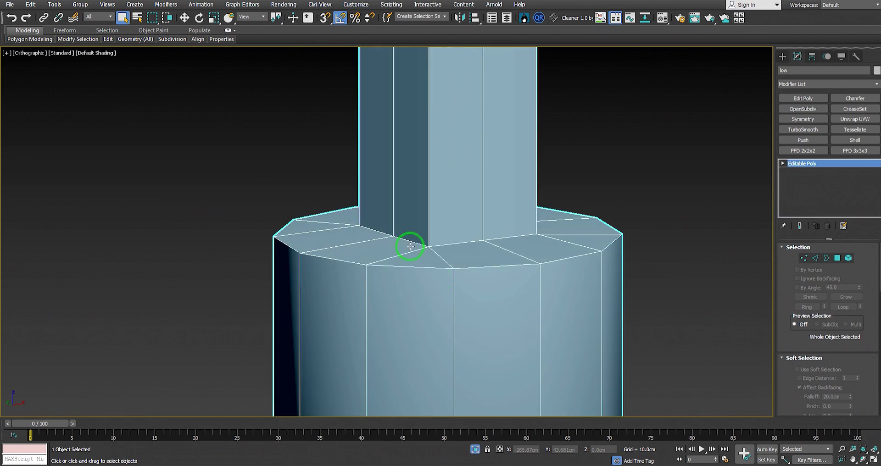
scroll(448, 279, down, 2)
middle_drag(430, 333, 391, 252)
alt+middle_drag(471, 237, 387, 220)
scroll(374, 295, up, 4)
scroll(424, 290, down, 7)
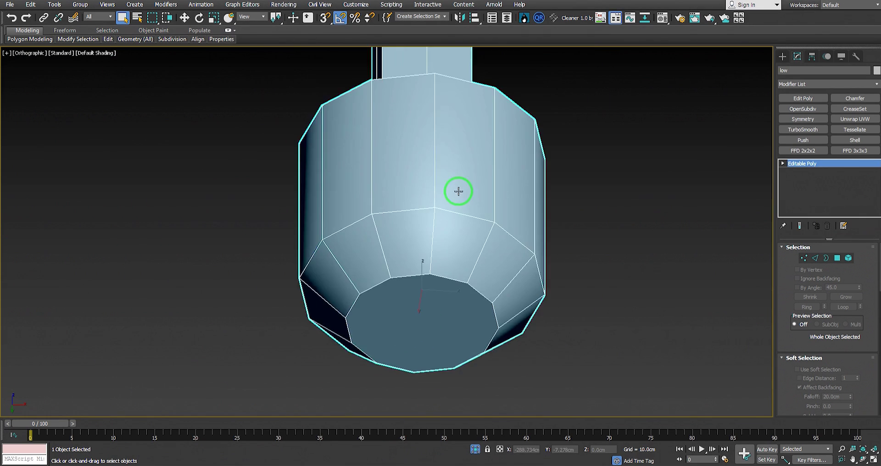
middle_drag(459, 191, 472, 239)
middle_drag(445, 141, 446, 176)
scroll(445, 179, up, 5)
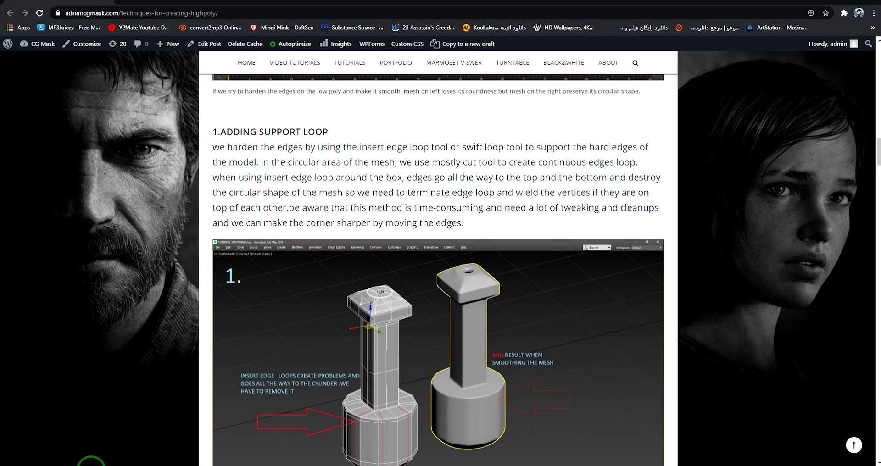
Switch to the article in the browser and reread the "Adding Support Loop" text and the first example picture.
scroll(459, 252, up, 1)
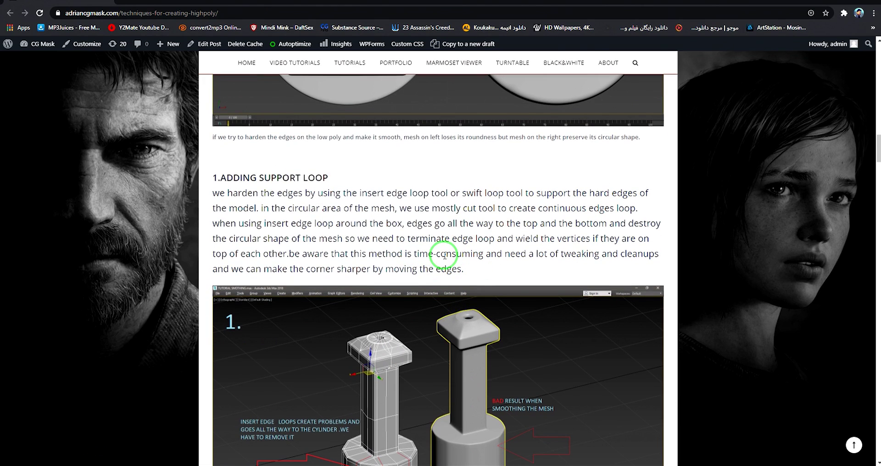
scroll(377, 326, down, 4)
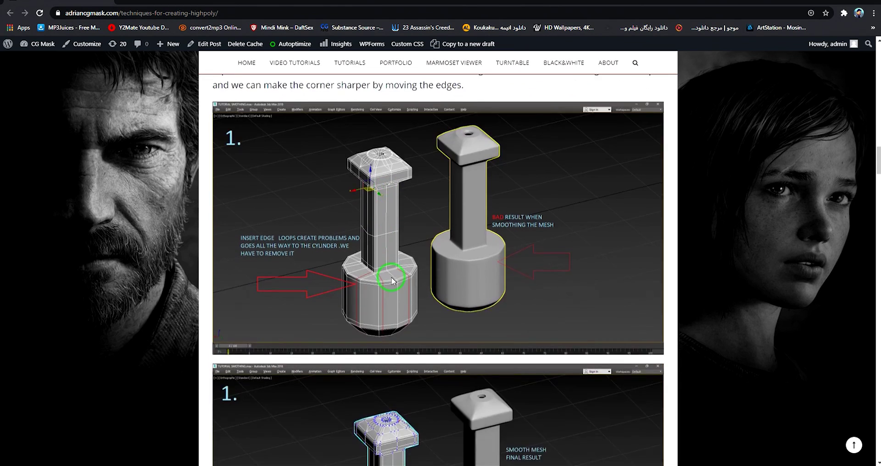
scroll(381, 294, up, 3)
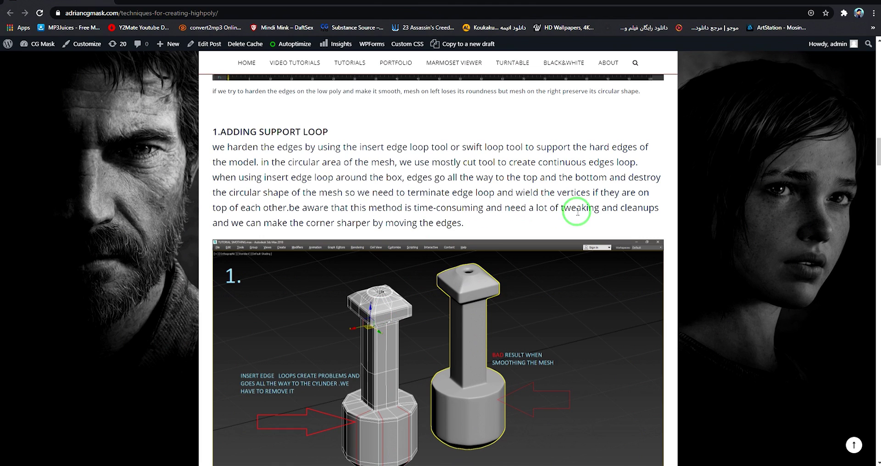
drag(581, 209, 658, 209)
click(288, 227)
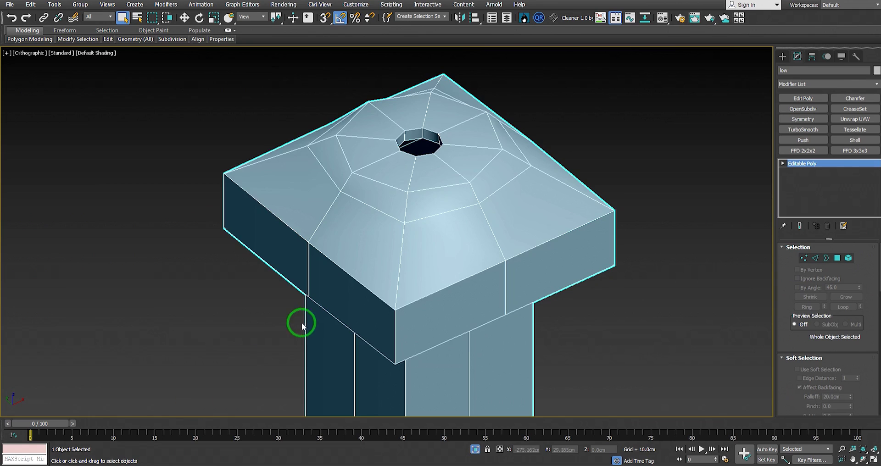
Switch back to 3ds Max and examine the geometry around the hole on top of the cap.
scroll(374, 325, down, 5)
alt+middle_drag(374, 325, 354, 266)
scroll(367, 317, up, 8)
scroll(401, 257, down, 2)
middle_drag(367, 317, 402, 267)
scroll(404, 259, up, 6)
scroll(399, 278, down, 4)
scroll(399, 277, down, 2)
middle_drag(400, 338, 435, 230)
scroll(418, 235, down, 2)
scroll(422, 146, up, 6)
middle_drag(425, 167, 438, 222)
scroll(434, 199, down, 2)
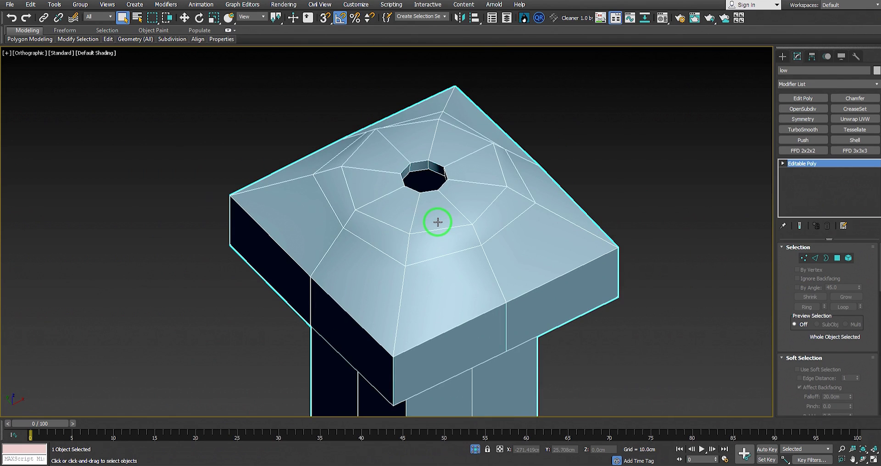
scroll(418, 203, down, 3)
scroll(410, 203, up, 5)
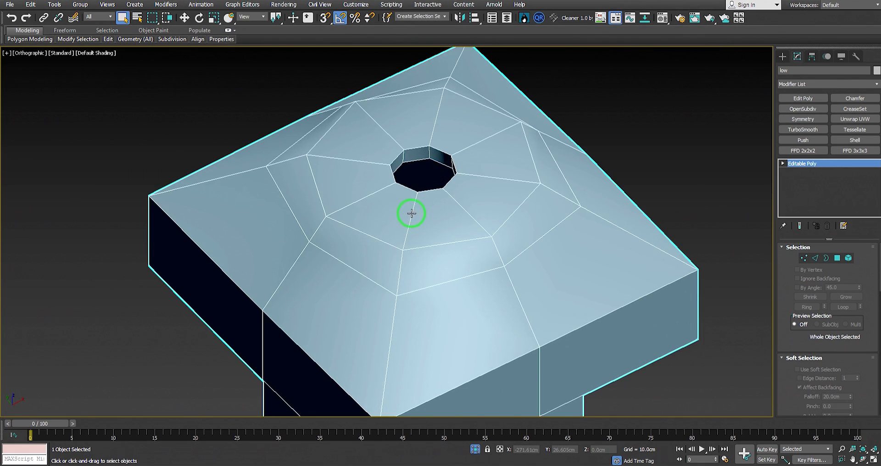
scroll(412, 214, down, 3)
scroll(408, 246, up, 3)
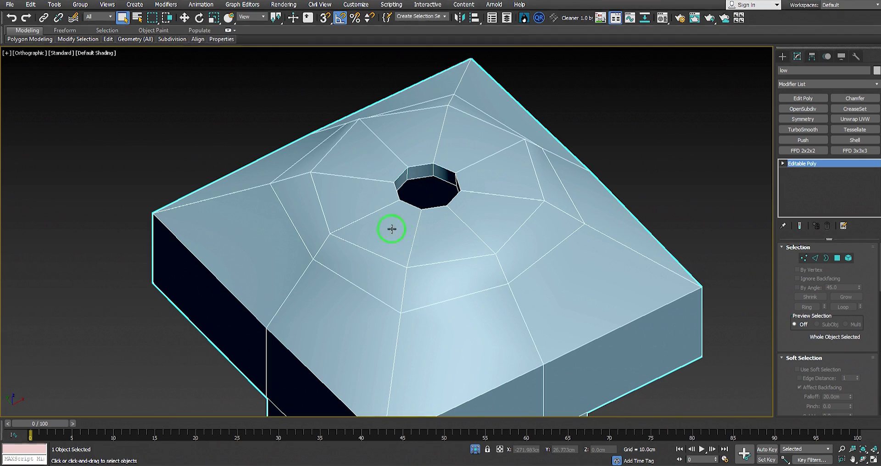
scroll(394, 231, down, 3)
scroll(403, 216, up, 3)
Select the full ring of polygons around the cap's hole to check how many form the circle.
key(1)
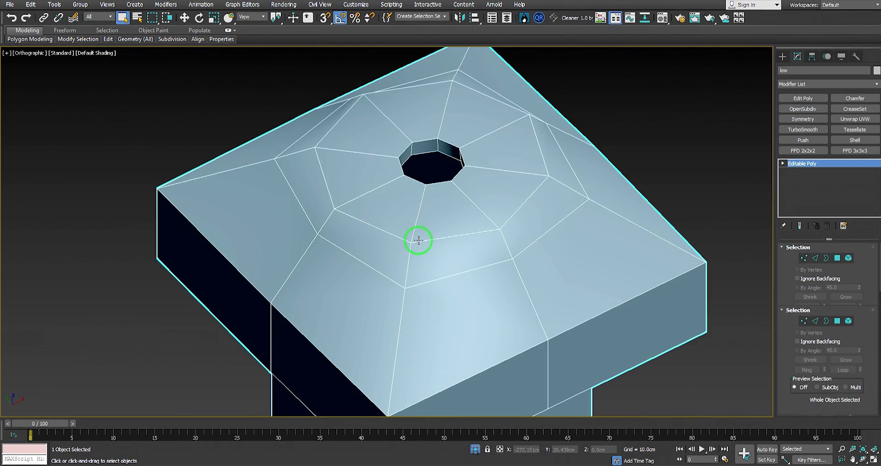
click(404, 247)
scroll(405, 246, down, 3)
alt+middle_drag(404, 246, 413, 258)
scroll(416, 229, up, 2)
alt+middle_drag(417, 228, 394, 222)
key(4)
click(394, 216)
shift+click(430, 214)
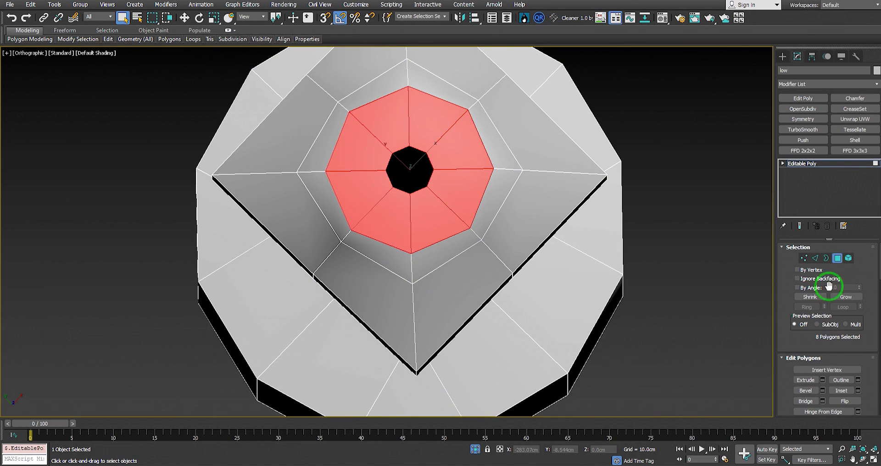
Change the viewport to the Top view and frame the selected polygon ring.
alt+middle_drag(240, 137, 404, 177)
scroll(386, 216, up, 3)
scroll(382, 212, down, 2)
alt+middle_drag(382, 213, 396, 227)
scroll(346, 205, down, 2)
scroll(358, 194, up, 5)
scroll(358, 194, down, 3)
scroll(383, 209, down, 1)
scroll(396, 225, up, 3)
scroll(396, 225, up, 2)
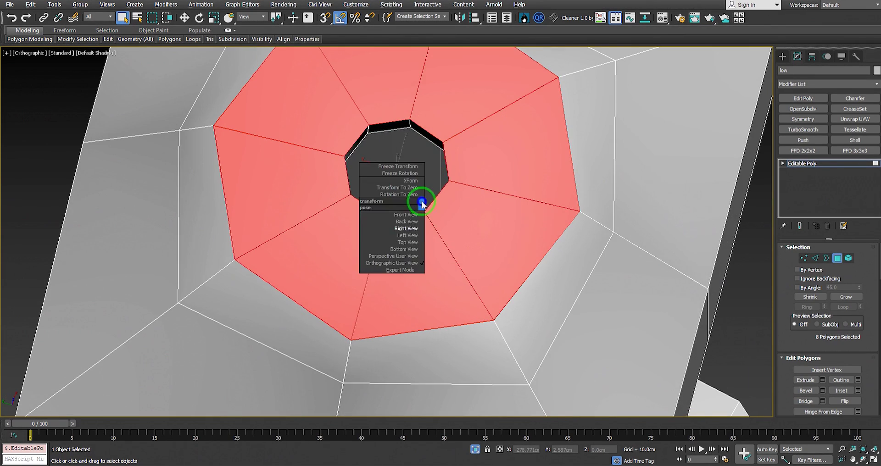
key(v)
click(409, 243)
key(z)
key(F3)
key(F3)
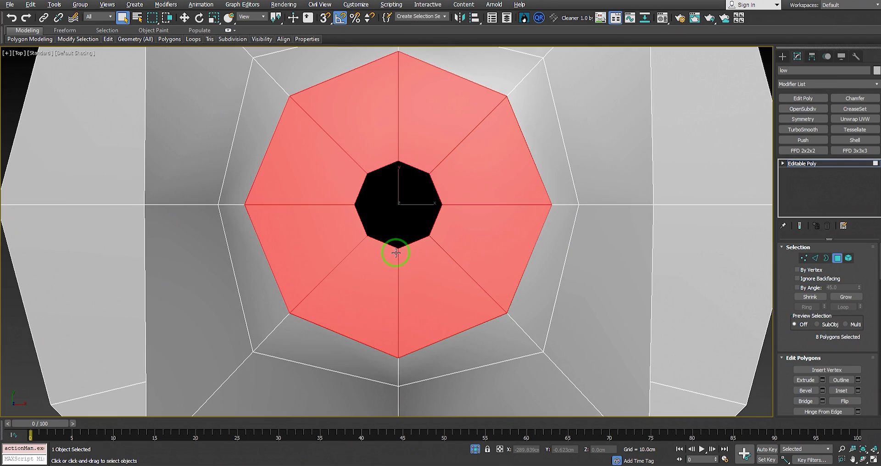
Change to edge selection with wireframe display, keeping the rings around the hole in view.
key(2)
scroll(388, 240, up, 2)
middle_drag(356, 301, 389, 241)
key(F3)
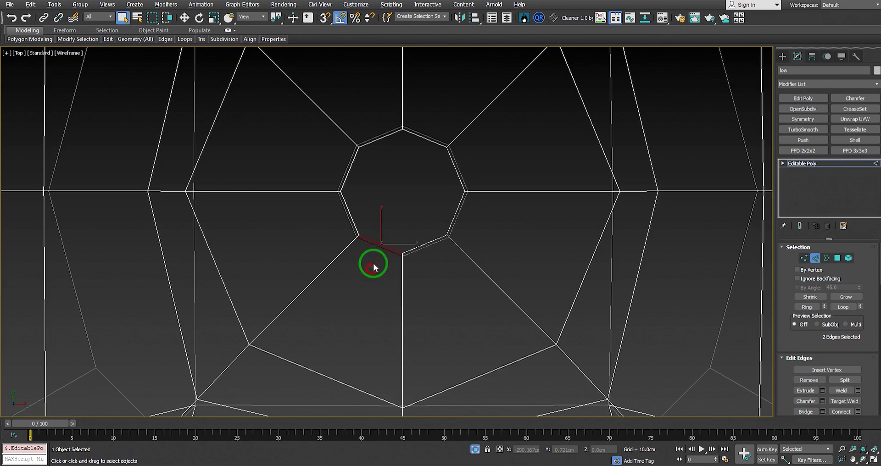
scroll(379, 271, down, 2)
middle_drag(379, 270, 394, 237)
middle_drag(334, 147, 340, 192)
scroll(340, 191, up, 2)
key(F3)
scroll(457, 228, down, 3)
key(F3)
Select all edges of the hole's inner loop and of the surrounding octagonal loop.
ctrl+click(431, 186)
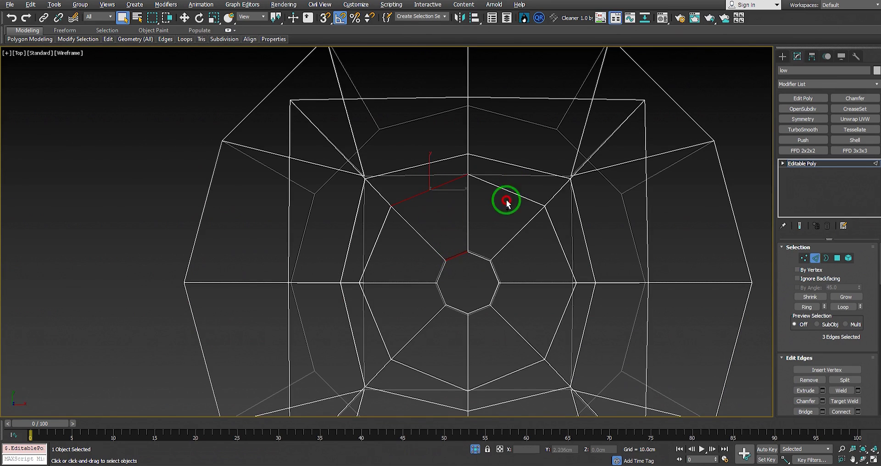
ctrl+click(507, 193)
ctrl+drag(566, 233, 548, 241)
ctrl+drag(507, 267, 488, 273)
ctrl+drag(507, 285, 476, 313)
middle_drag(472, 312, 481, 284)
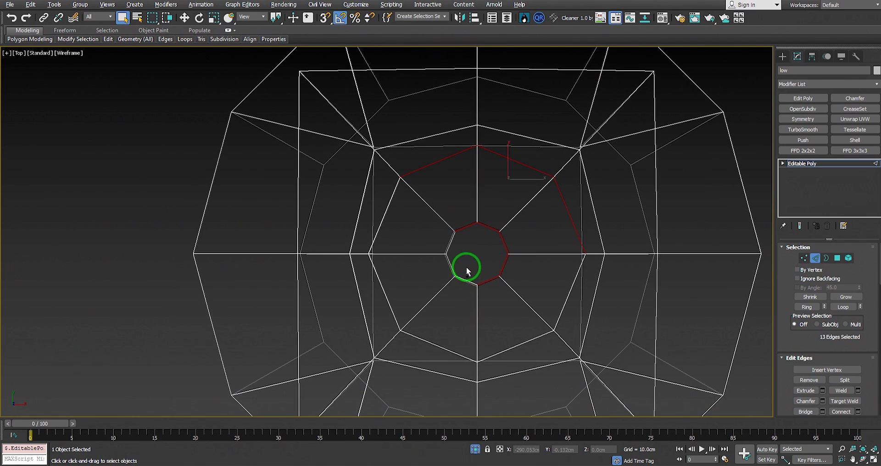
ctrl+click(402, 303)
ctrl+click(438, 242)
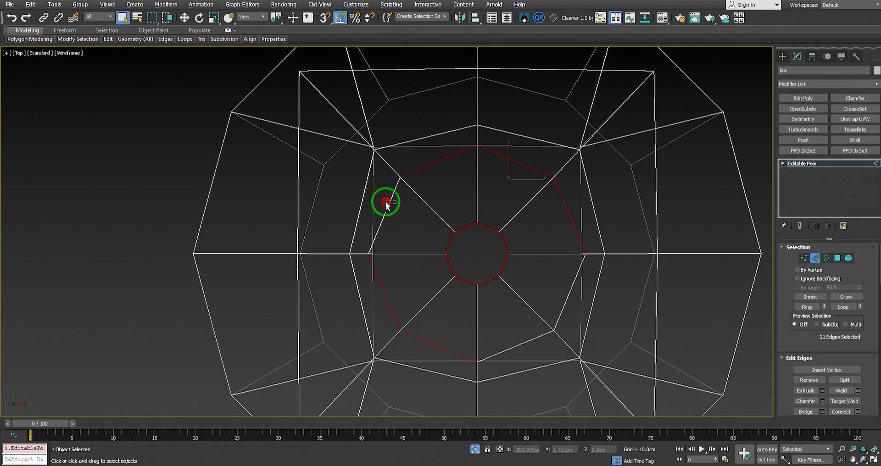
ctrl+click(391, 199)
ctrl+click(566, 302)
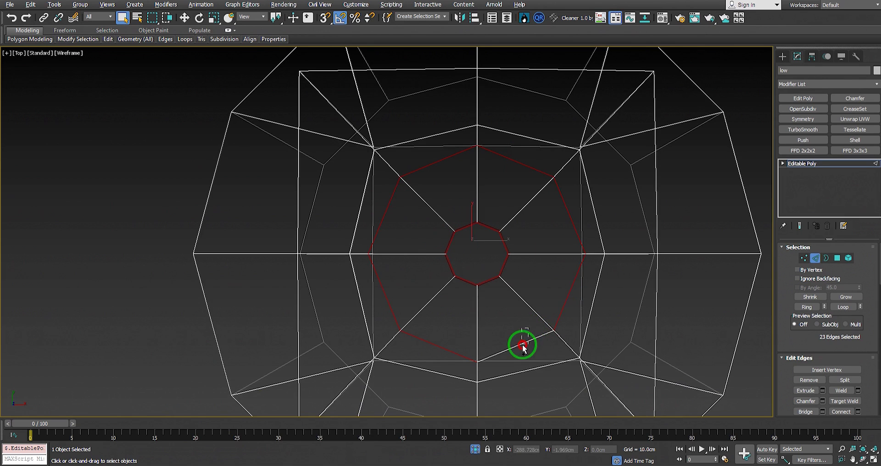
ctrl+drag(523, 345, 521, 348)
Restore the shaded display and connect the selected loop edges with new radial edges around the hole.
key(F3)
scroll(442, 285, up, 3)
mouse_move(499, 243)
middle_down()
mouse_move(442, 237)
mouse_move(482, 218)
mouse_move(467, 200)
middle_up()
scroll(482, 218, down, 1)
scroll(481, 240, down, 2)
alt+middle_drag(465, 234, 472, 224)
scroll(472, 224, up, 4)
right_click(489, 219)
click(461, 250)
scroll(450, 233, down, 2)
scroll(460, 247, down, 2)
alt+middle_drag(450, 236, 468, 289)
scroll(448, 263, up, 4)
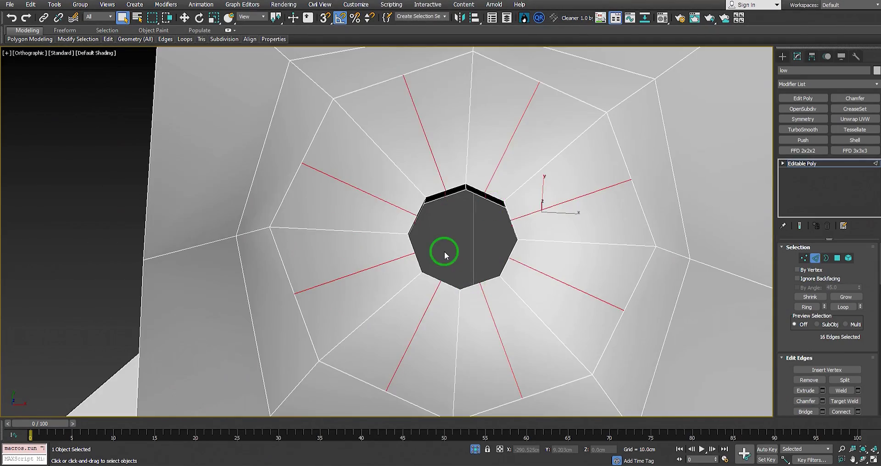
scroll(476, 240, down, 4)
alt+middle_drag(439, 233, 421, 238)
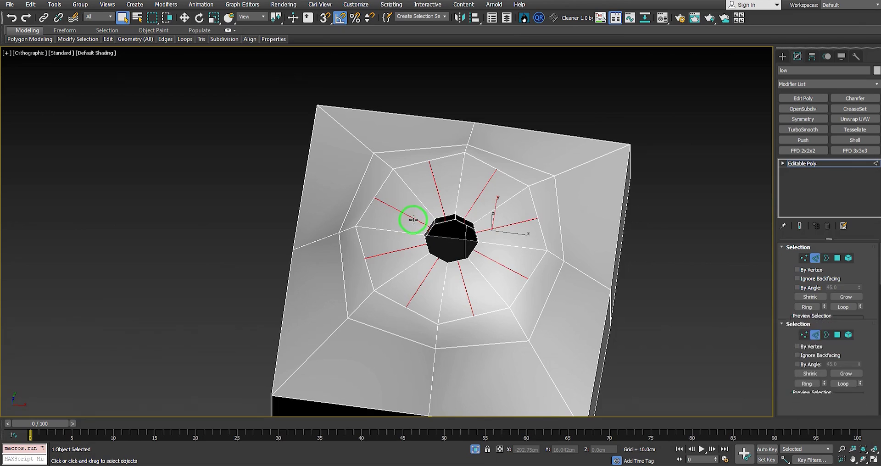
Switch to polygon selection and select the complete ring of 16 polygons around the hole.
key(4)
scroll(414, 211, up, 3)
click(419, 204)
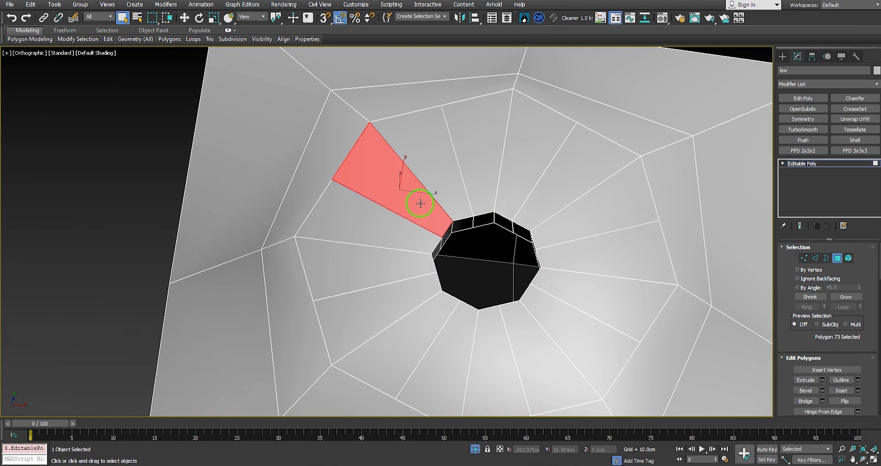
scroll(420, 203, down, 2)
alt+middle_drag(420, 203, 438, 203)
scroll(439, 203, up, 2)
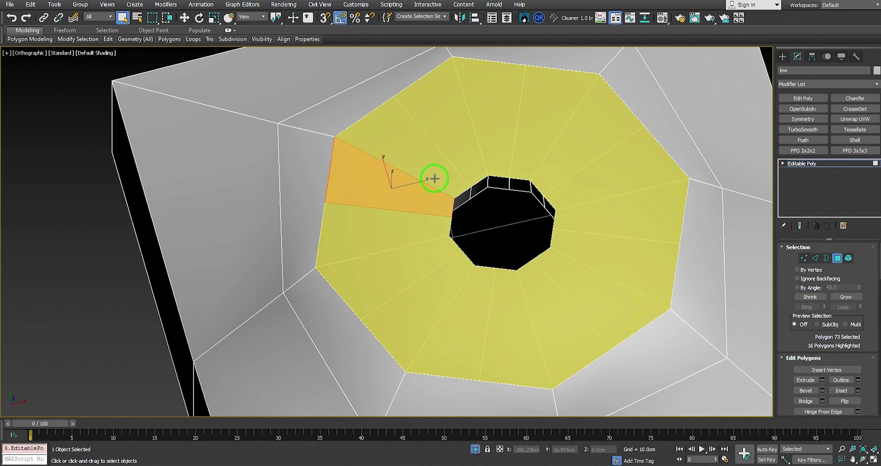
shift+click(435, 179)
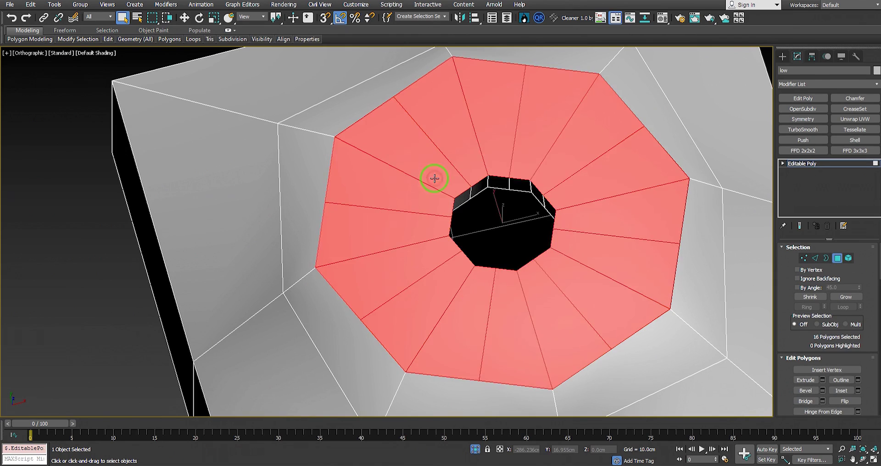
Regularize the selected polygon ring so its outline becomes circular.
scroll(435, 178, down, 4)
alt+middle_drag(434, 179, 442, 191)
scroll(494, 216, up, 2)
middle_drag(526, 233, 419, 219)
scroll(453, 240, down, 3)
scroll(449, 217, up, 3)
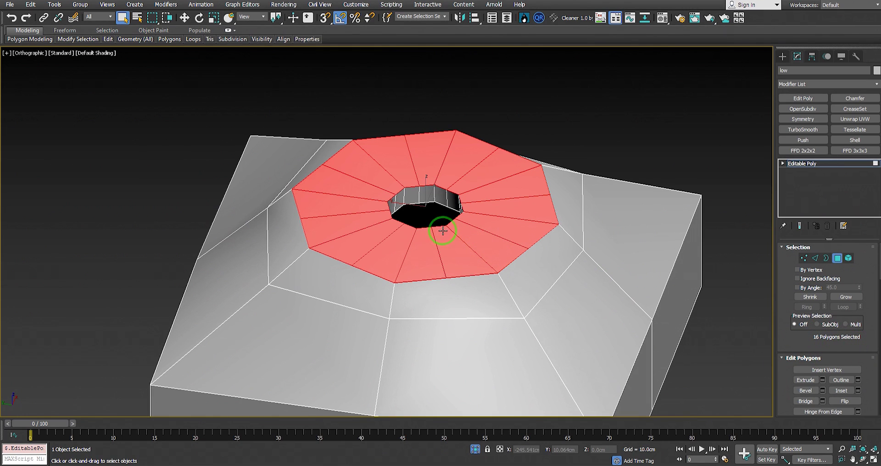
alt+middle_drag(443, 231, 402, 257)
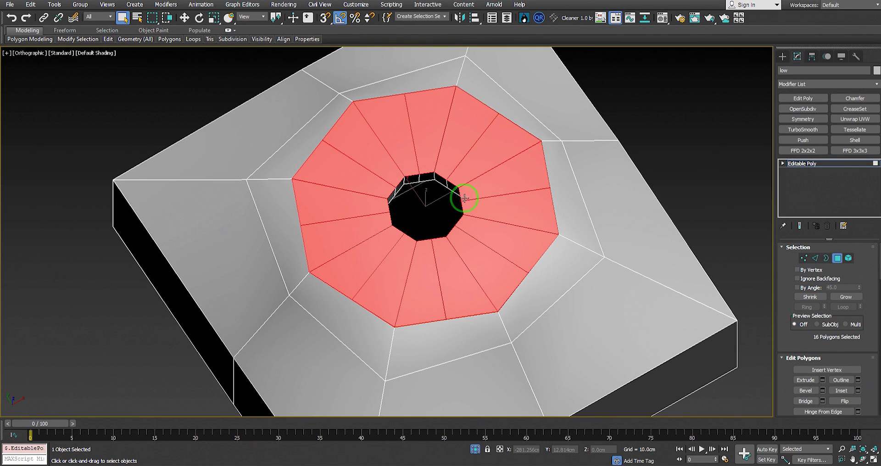
right_click(471, 250)
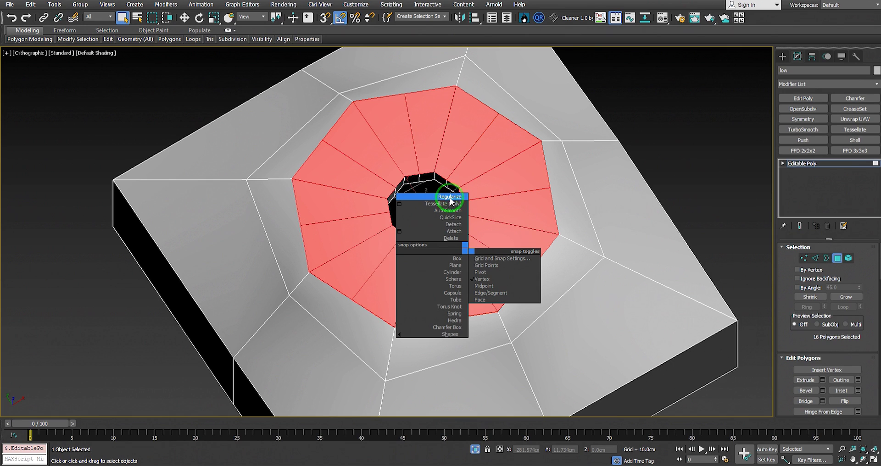
click(452, 201)
alt+middle_drag(448, 190, 432, 244)
scroll(505, 238, down, 5)
scroll(490, 234, up, 5)
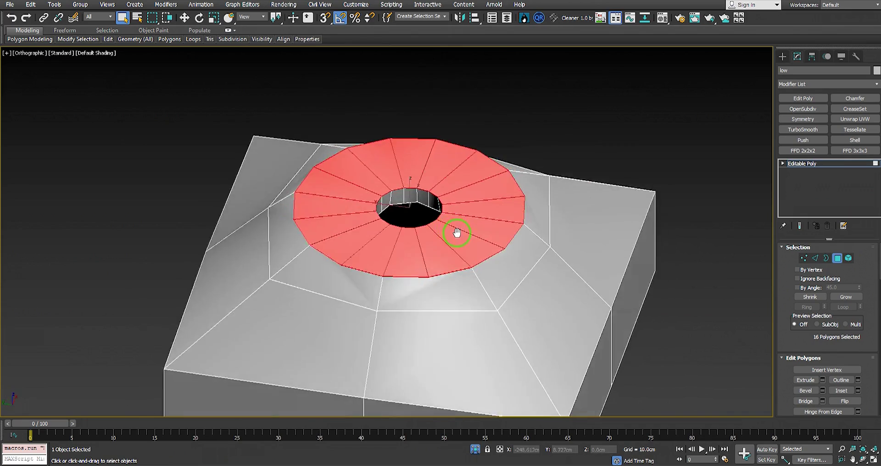
Select the ring of wall polygons inside the hole and regularize it into a circle.
alt+middle_drag(446, 227, 397, 211)
scroll(398, 211, up, 5)
click(398, 193)
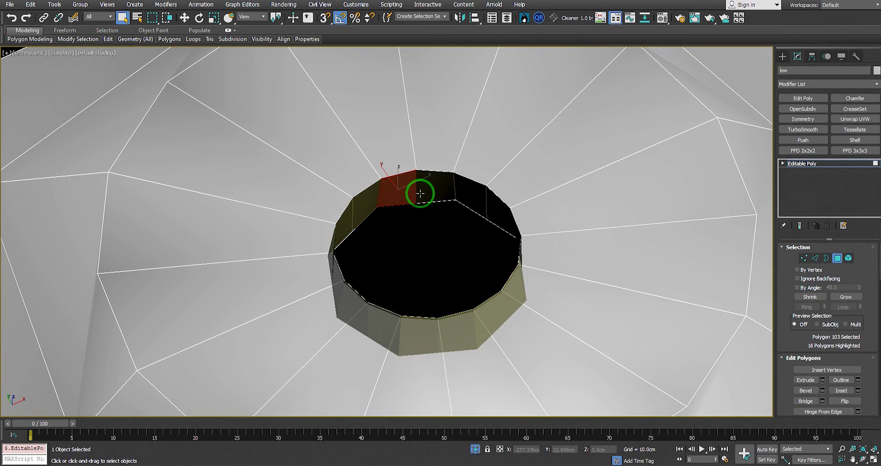
shift+click(420, 193)
scroll(419, 191, down, 5)
alt+middle_drag(419, 191, 491, 179)
right_click(437, 194)
click(418, 145)
scroll(419, 193, up, 5)
scroll(369, 193, down, 5)
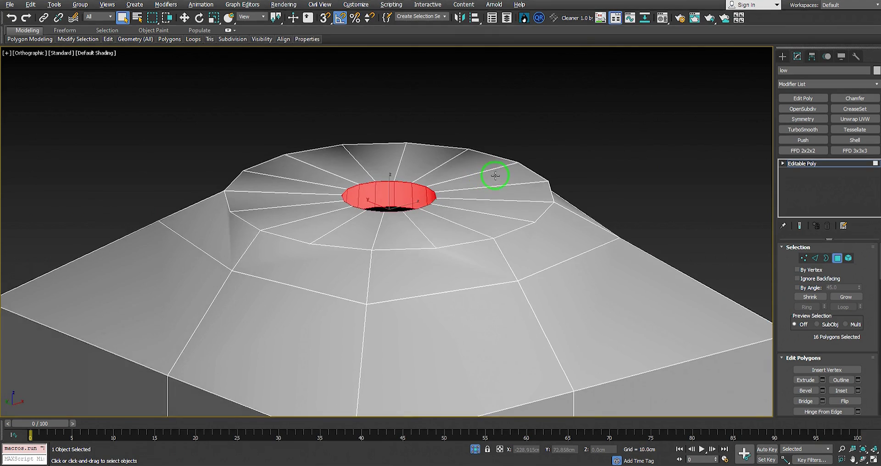
Examine the rounded cap top, its sloped faces and the square band below from several angles.
scroll(409, 184, up, 3)
scroll(410, 184, down, 5)
alt+middle_drag(410, 184, 419, 233)
scroll(425, 157, up, 3)
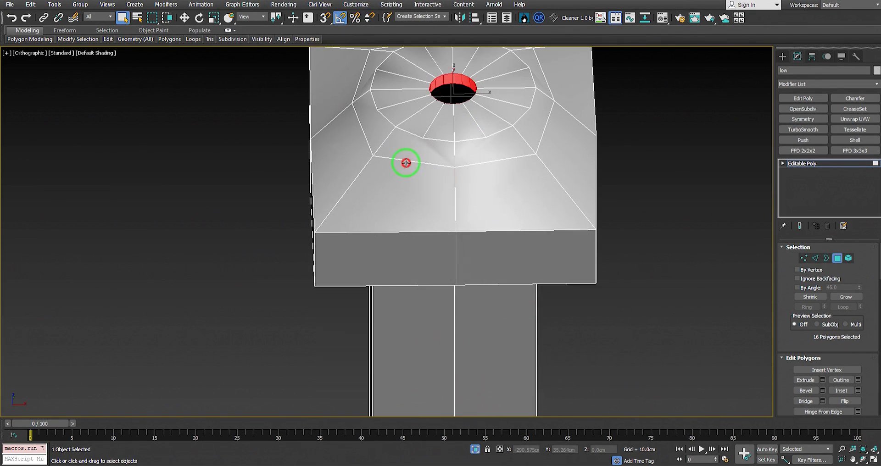
click(407, 163)
scroll(407, 163, down, 3)
alt+middle_drag(406, 163, 447, 155)
scroll(403, 155, up, 3)
click(425, 179)
click(423, 182)
scroll(423, 182, down, 5)
alt+middle_drag(411, 191, 505, 218)
scroll(467, 206, up, 3)
scroll(390, 160, up, 4)
alt+middle_drag(390, 159, 454, 205)
scroll(401, 176, down, 2)
In edge mode, try to cut a new edge across the square cap's vertical side faces and undo the cut.
key(2)
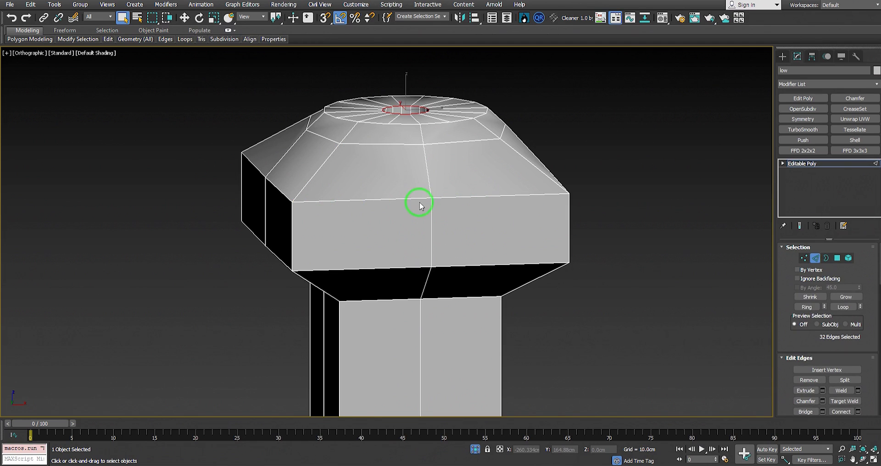
alt+middle_drag(420, 204, 445, 218)
click(447, 222)
right_click(505, 198)
click(494, 116)
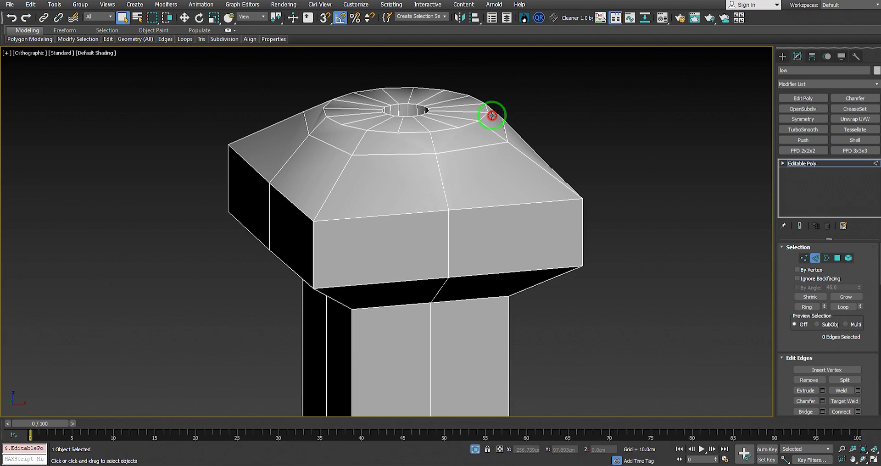
click(531, 238)
click(271, 223)
right_click(415, 208)
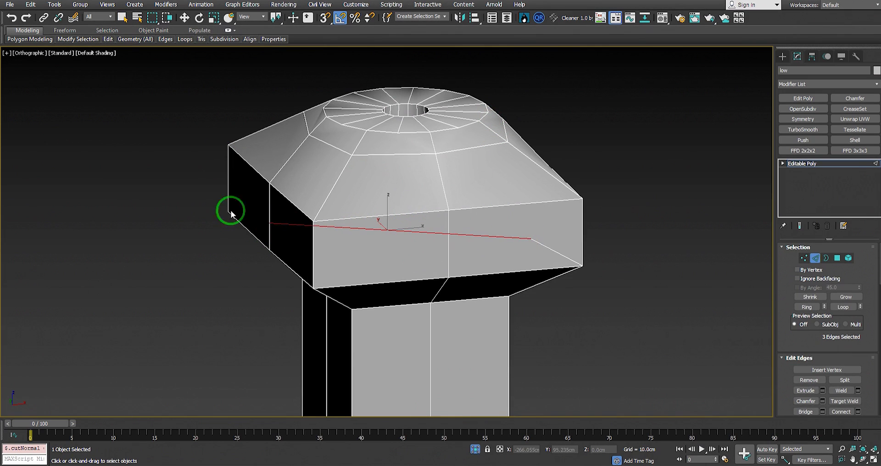
key(ctrl+z)
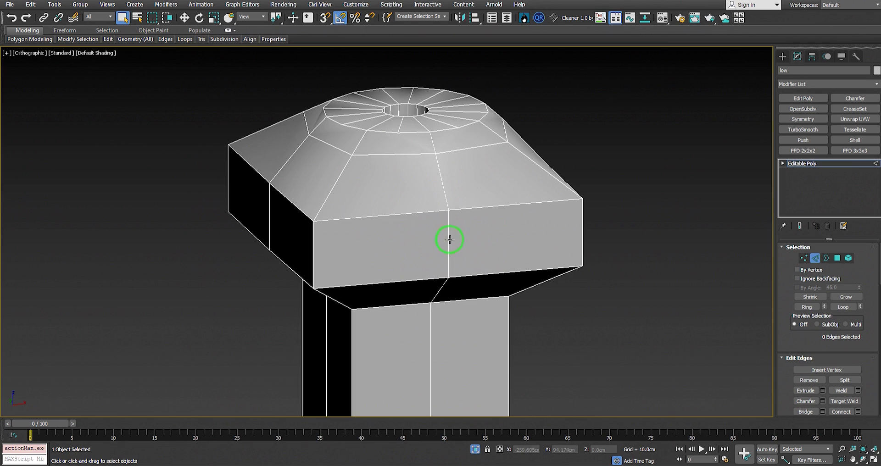
Select the ring of vertical edges around the square band, preview connecting them with 2 segments and pinch 78, and cancel.
click(449, 239)
alt+middle_drag(429, 236, 329, 217)
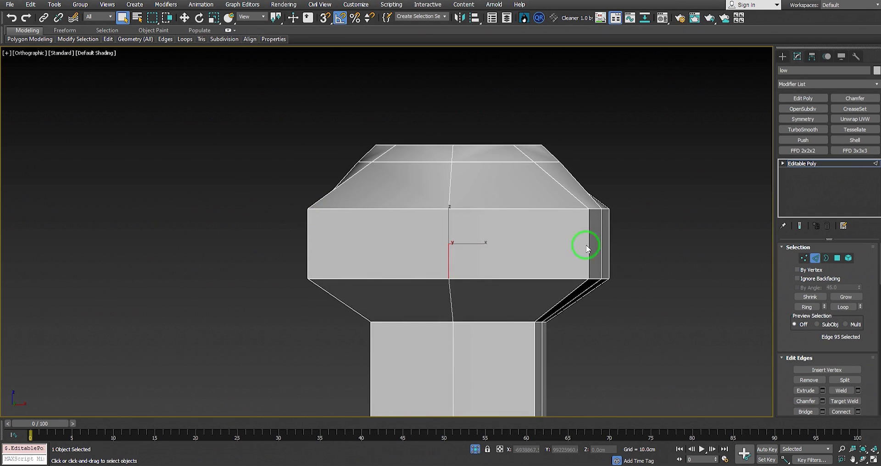
alt+middle_drag(234, 249, 481, 236)
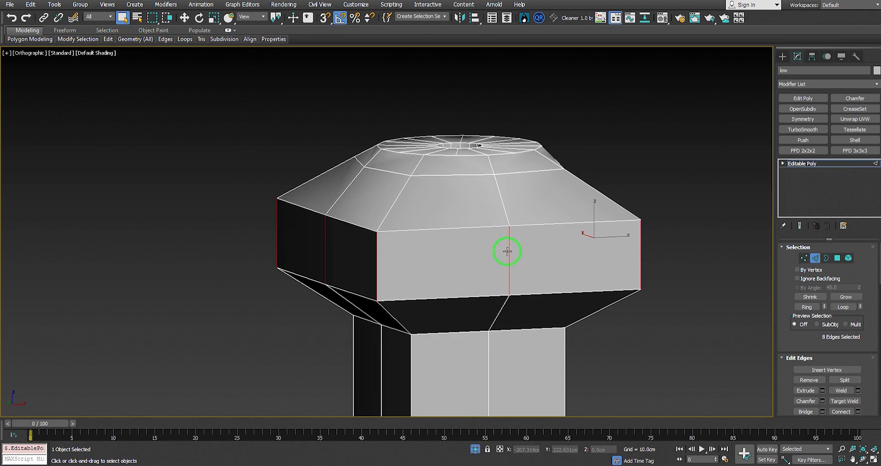
right_click(537, 236)
click(472, 258)
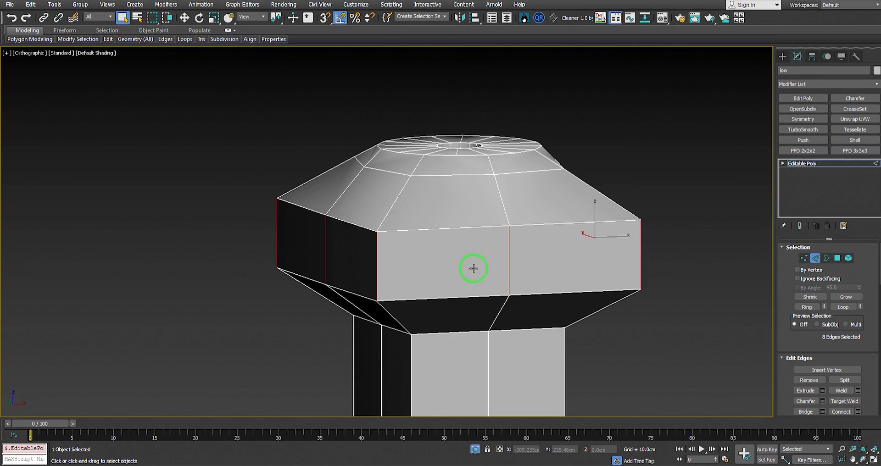
click(393, 235)
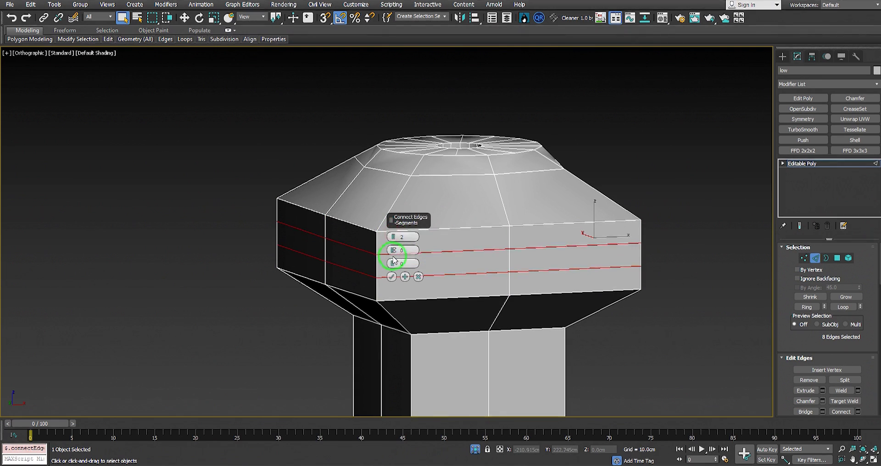
drag(394, 255, 380, 102)
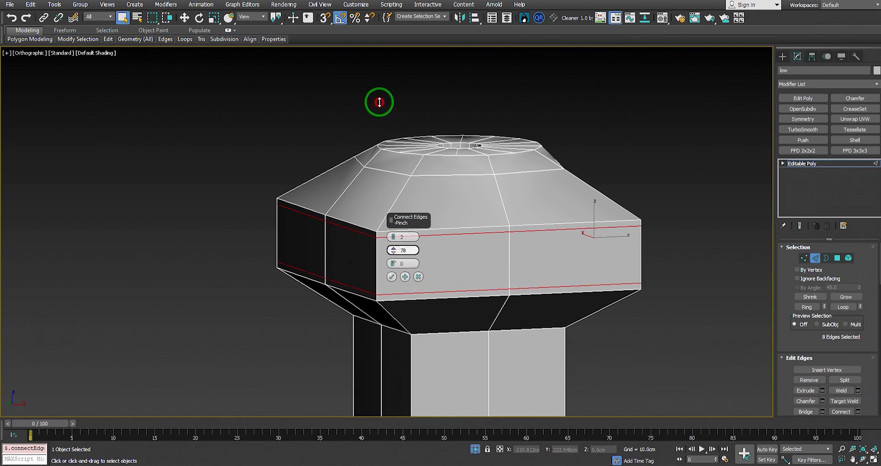
click(418, 278)
Select the vertical edge loop along the cap's front corner and shaft, and deselect its portion near the circular top.
middle_drag(383, 273, 401, 278)
click(377, 242)
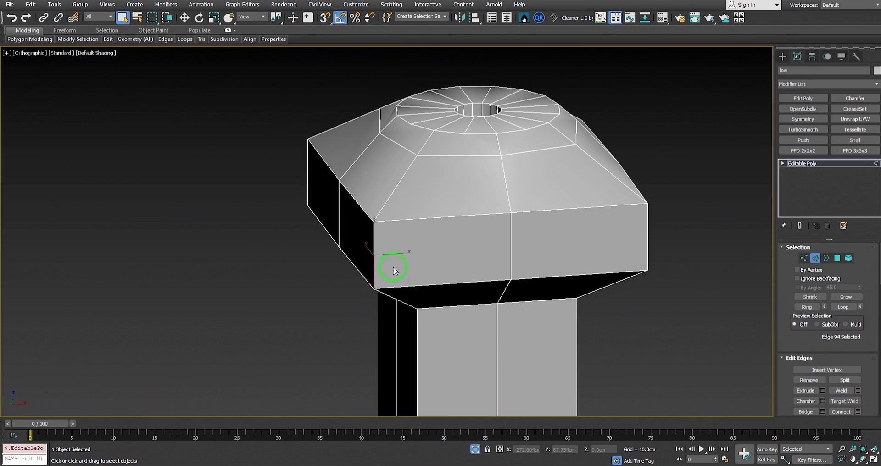
middle_drag(388, 323, 399, 244)
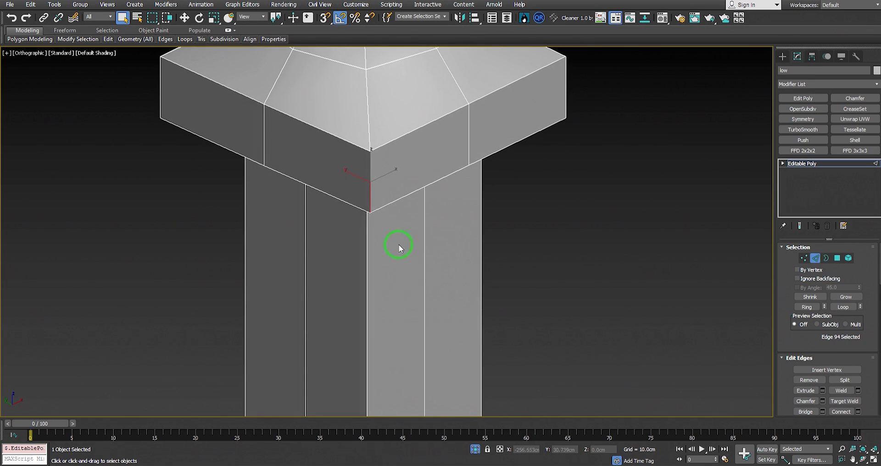
double_click(370, 182)
scroll(372, 184, down, 5)
scroll(373, 186, up, 2)
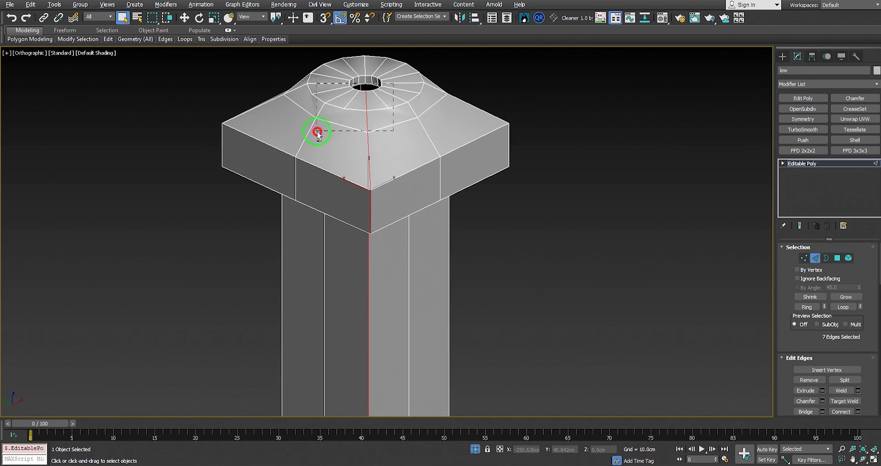
alt+drag(322, 131, 318, 131)
middle_drag(369, 223, 374, 102)
scroll(367, 220, down, 4)
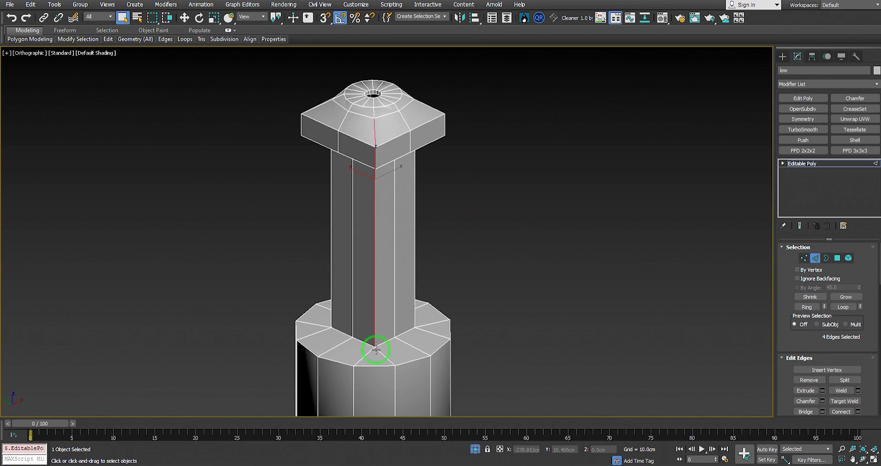
scroll(375, 344, up, 2)
scroll(375, 344, up, 3)
middle_drag(373, 226, 403, 289)
scroll(403, 289, down, 3)
scroll(374, 98, up, 6)
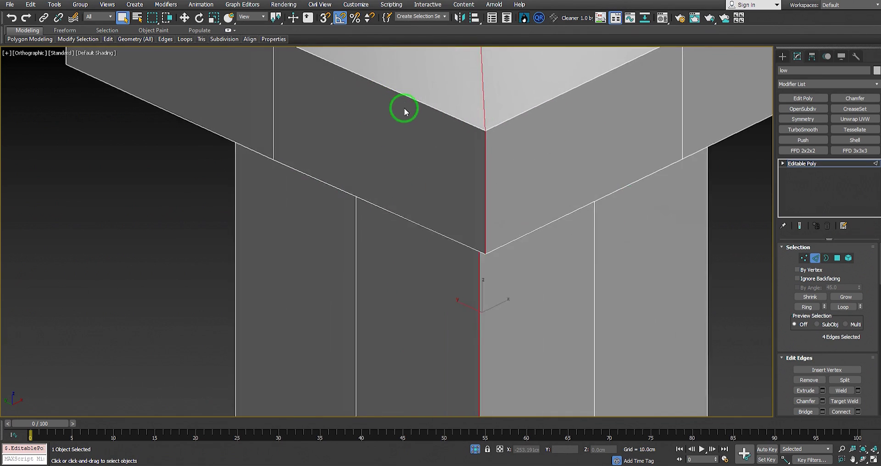
Preview a Quad Chamfer with edge tension 0.0 on the selected corner edges.
middle_drag(451, 122, 387, 204)
right_click(525, 173)
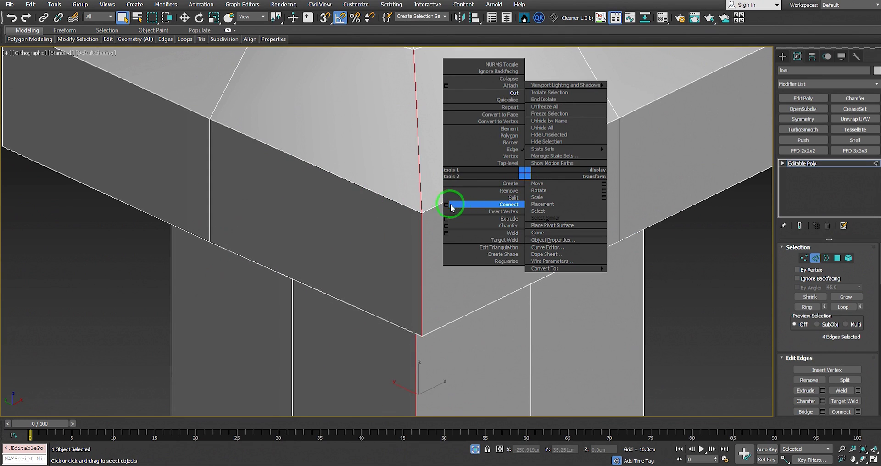
click(445, 225)
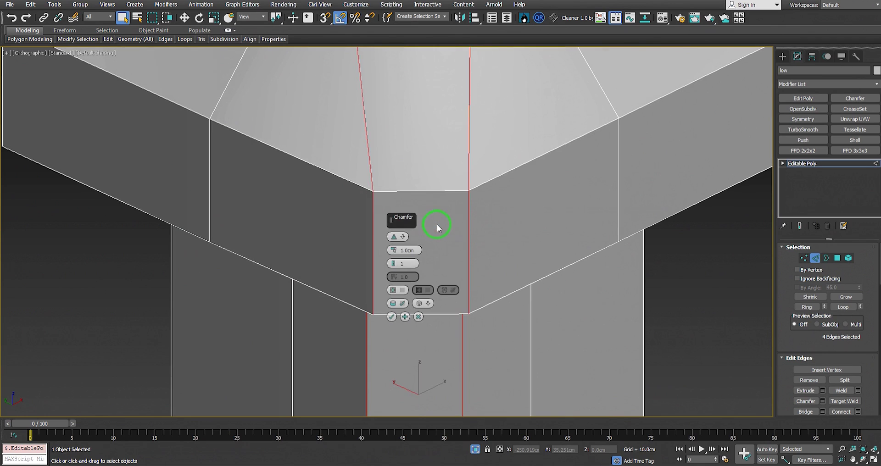
scroll(265, 223, down, 4)
click(394, 237)
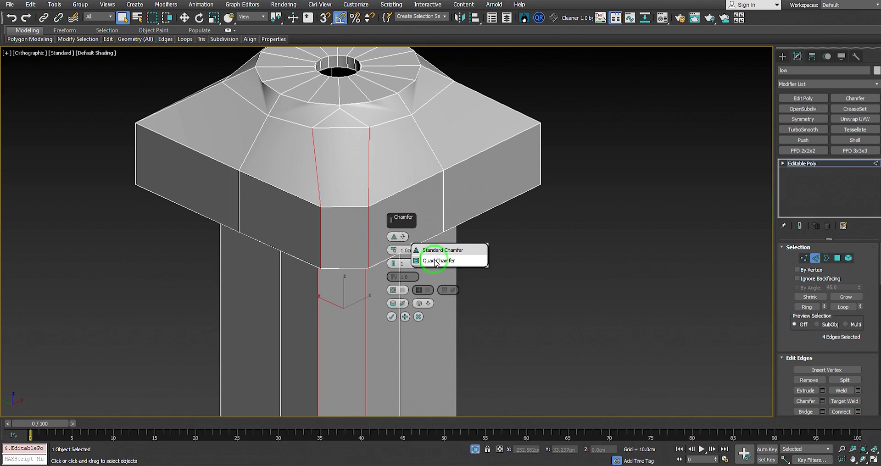
click(433, 261)
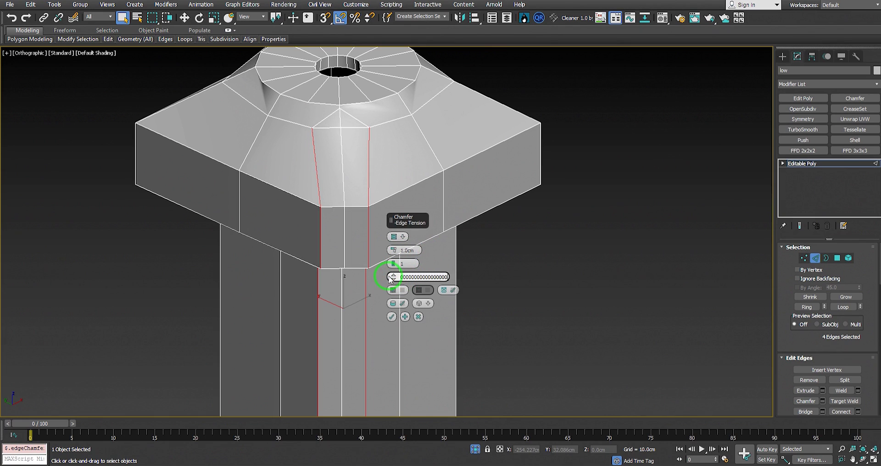
key(Return)
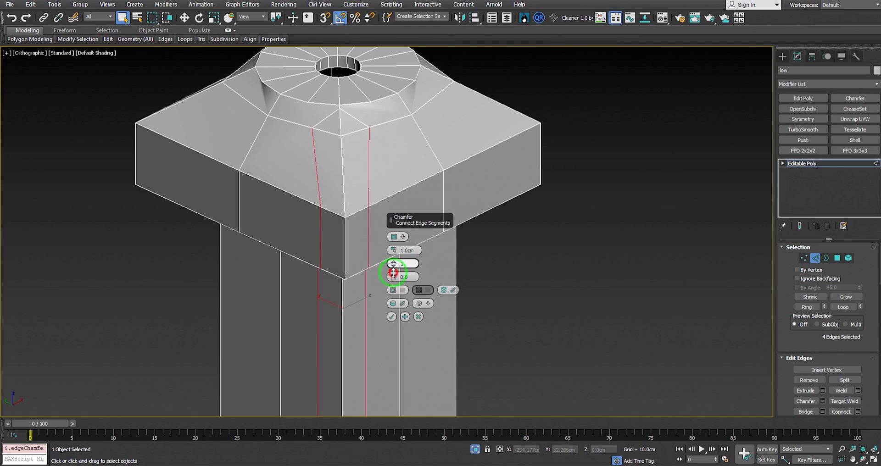
Set the chamfer amount to 0.22 cm, inspect the support edges at the cap's corner, and cancel the chamfer.
drag(393, 250, 393, 280)
scroll(299, 211, up, 5)
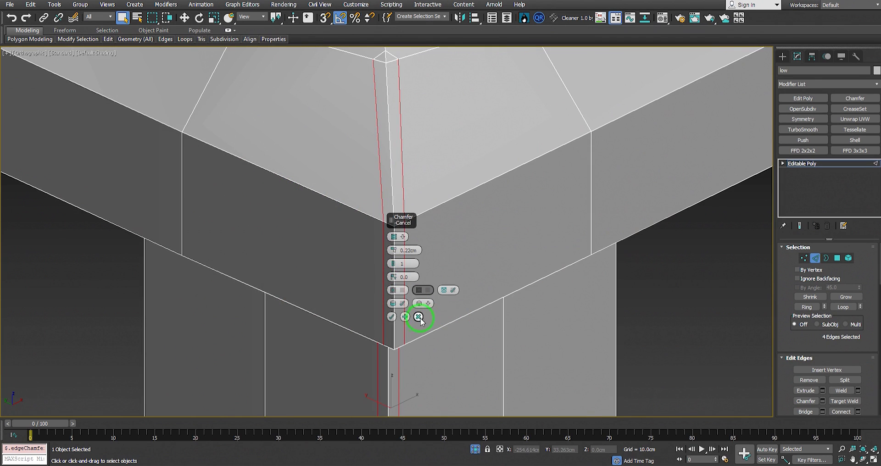
scroll(344, 228, down, 5)
alt+middle_drag(342, 232, 358, 207)
scroll(358, 206, up, 6)
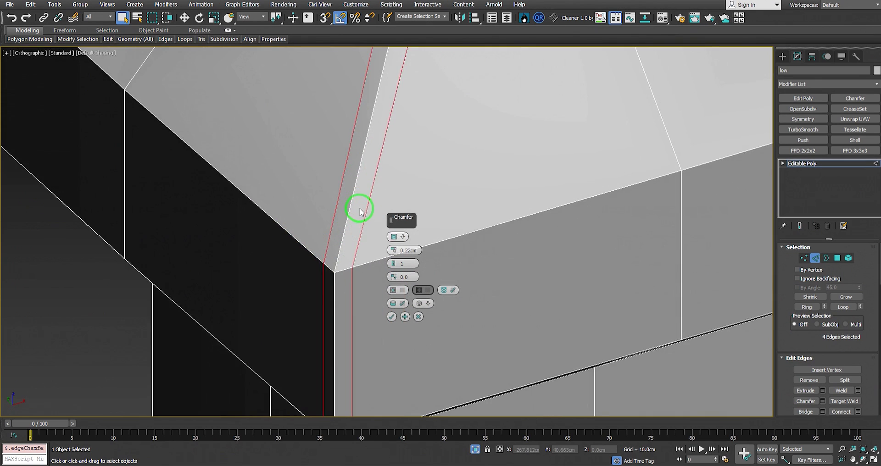
scroll(337, 185, down, 4)
scroll(346, 227, up, 2)
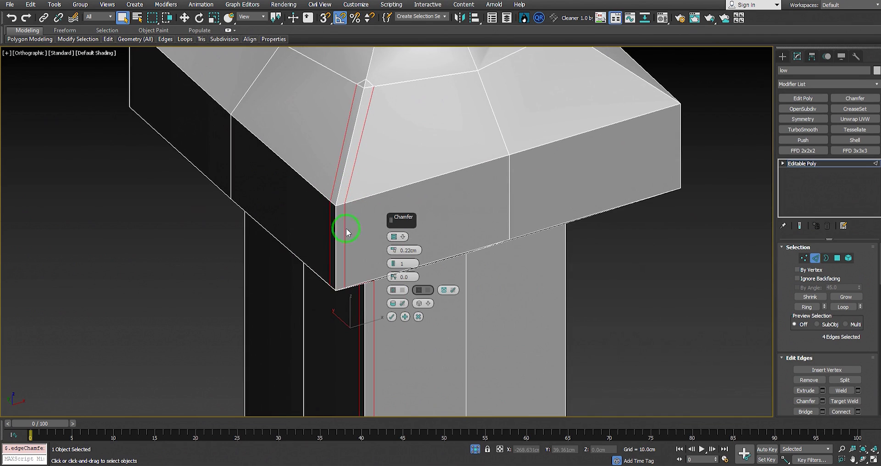
click(418, 318)
scroll(409, 285, down, 5)
alt+middle_drag(409, 285, 376, 223)
scroll(375, 222, up, 5)
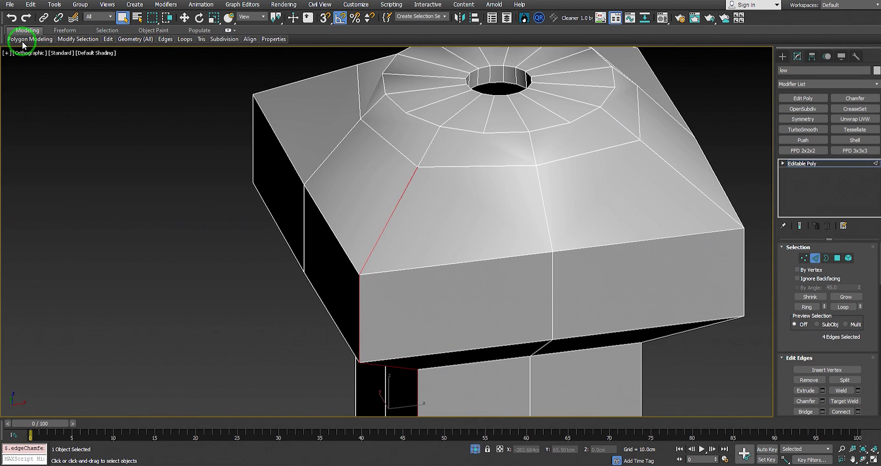
Insert a vertical Swift Loop support edge close beside the cap's front corner.
click(133, 41)
click(814, 259)
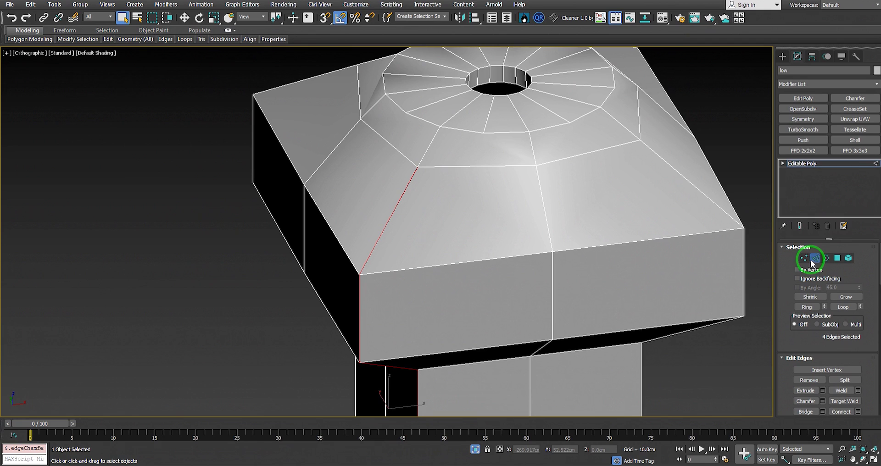
click(87, 39)
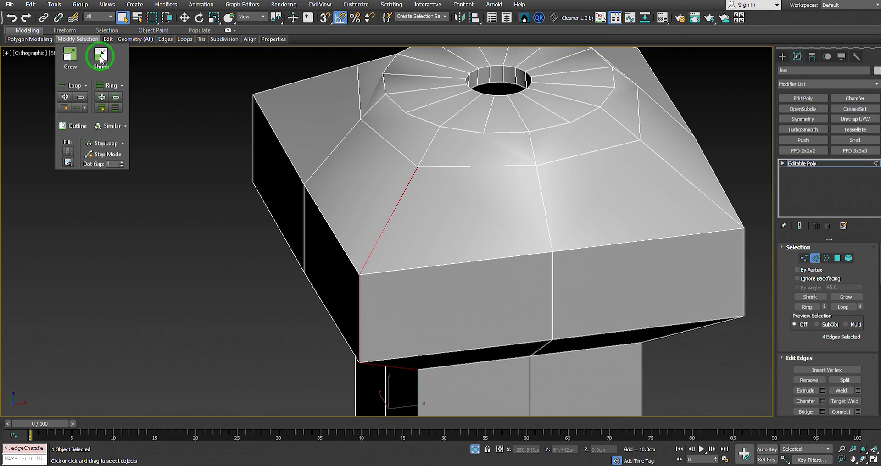
click(131, 39)
click(166, 40)
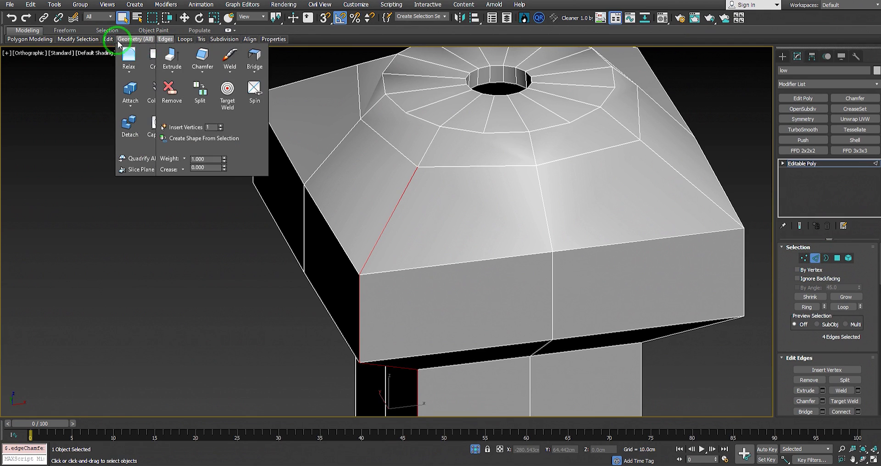
click(110, 40)
click(182, 61)
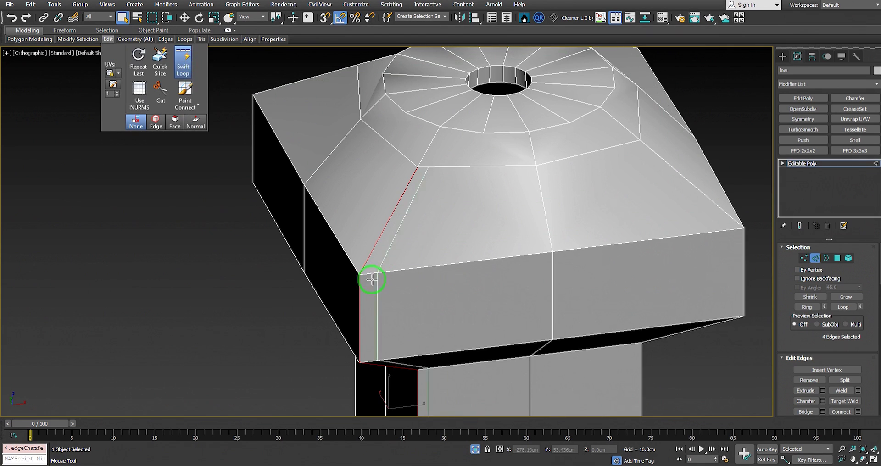
Add Swift Loop support edges just inside the upper and lower borders of the cap's square band.
scroll(362, 289, down, 3)
alt+middle_drag(385, 283, 395, 262)
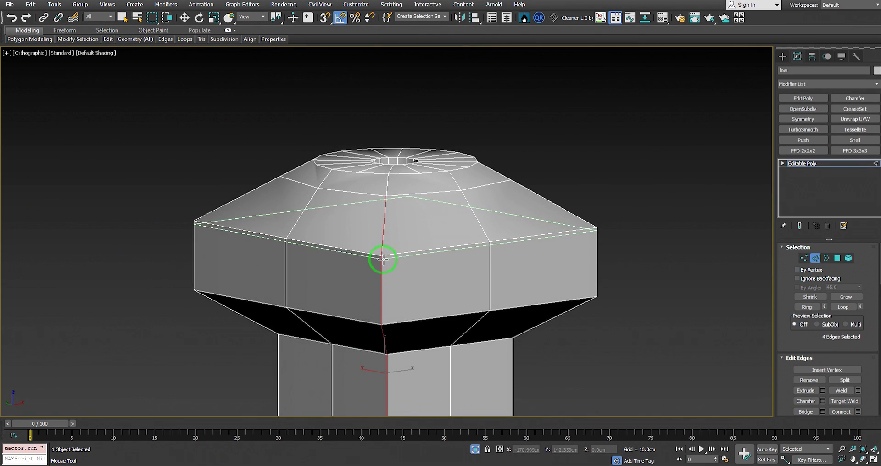
click(382, 263)
click(388, 317)
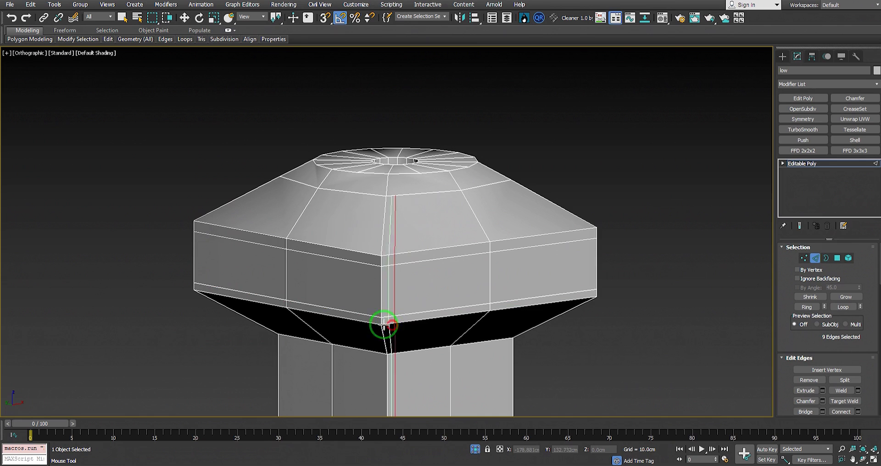
Examine where support loops fit along the shaft, at its joint with the base and under the cap.
scroll(375, 323, down, 5)
alt+middle_drag(353, 299, 346, 157)
scroll(344, 138, up, 6)
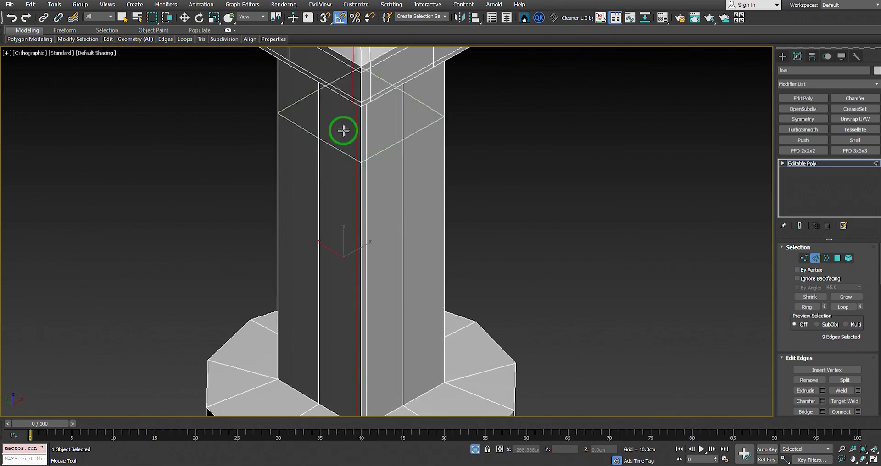
middle_drag(339, 93, 346, 194)
scroll(358, 174, up, 4)
scroll(360, 161, down, 4)
alt+middle_drag(360, 161, 363, 182)
scroll(353, 171, up, 4)
scroll(362, 196, down, 3)
middle_drag(366, 260, 326, 136)
scroll(362, 197, up, 3)
scroll(327, 136, down, 6)
middle_drag(336, 189, 338, 167)
scroll(338, 212, up, 4)
middle_drag(338, 212, 373, 163)
scroll(365, 158, down, 2)
scroll(354, 167, up, 4)
middle_drag(360, 125, 351, 162)
scroll(362, 216, down, 3)
alt+middle_drag(362, 216, 356, 138)
middle_drag(356, 138, 383, 39)
alt+middle_drag(403, 69, 397, 140)
middle_drag(388, 48, 335, 209)
Leave Swift Loop and undo the support loops added to the cap.
click(386, 235)
right_click(367, 256)
scroll(362, 253, up, 4)
key(ctrl+z)
key(ctrl+z)
key(ctrl+y)
alt+right_click(401, 203)
key(ctrl+z)
Switch to the right view and select the edges running down the cap's sloped sides above the square band.
alt+right_click(301, 178)
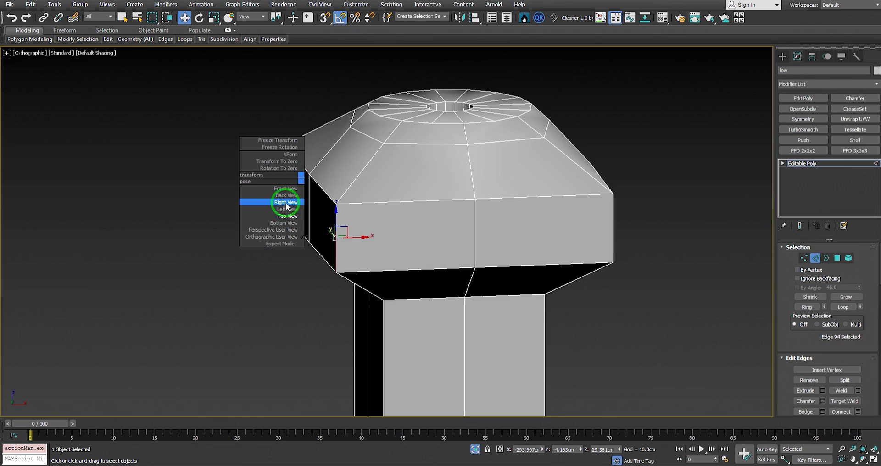
click(278, 202)
scroll(360, 191, down, 3)
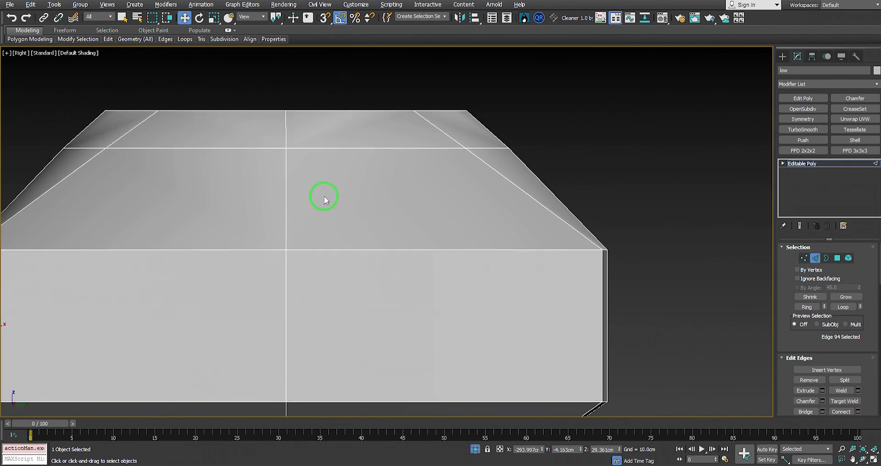
drag(642, 179, 159, 184)
right_click(621, 157)
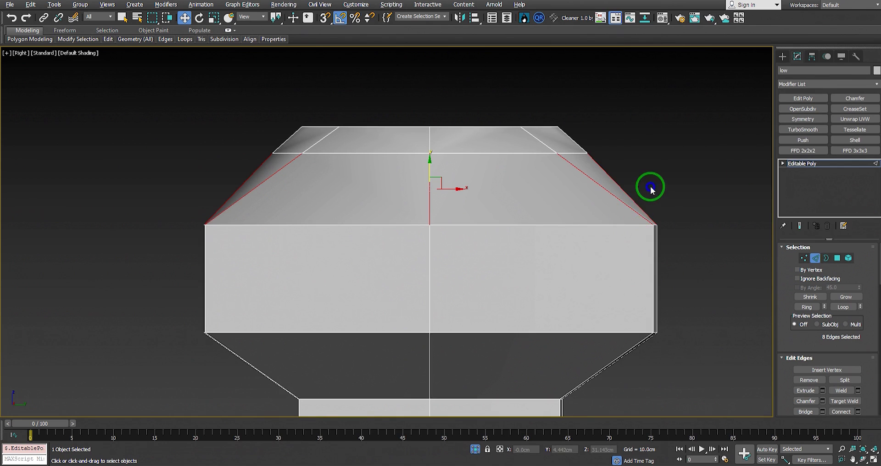
Connect the selected sloped edges with 2 segments and a pinch of 80.
right_click(665, 175)
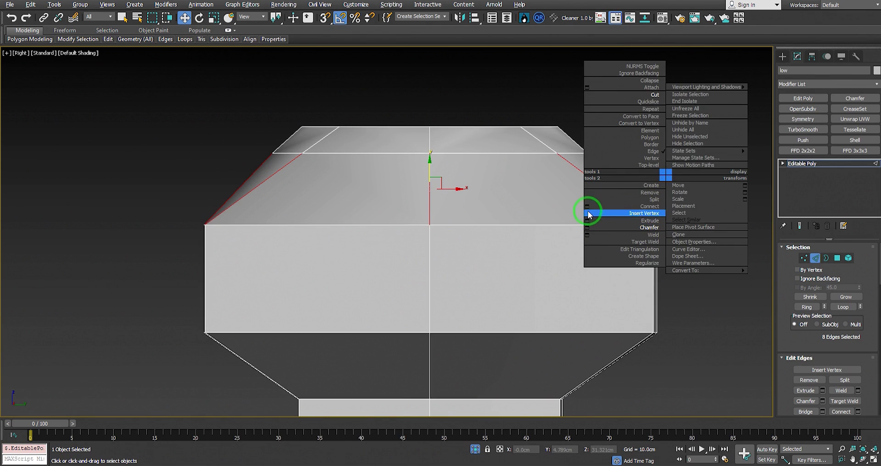
click(587, 207)
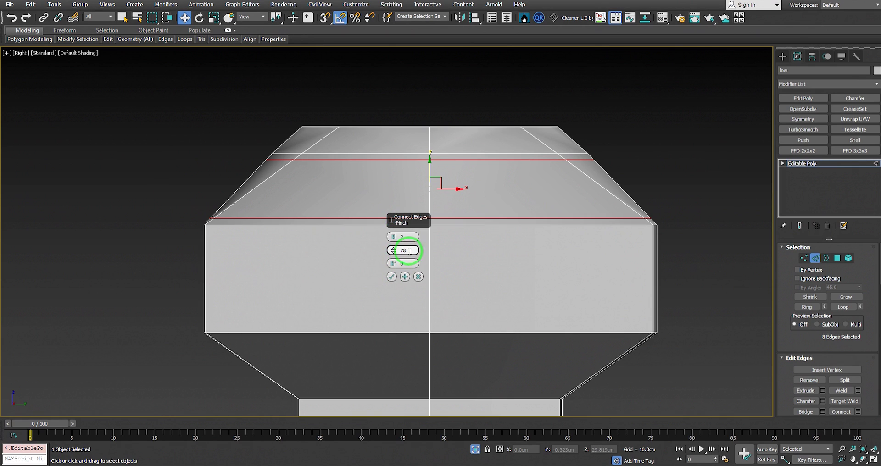
drag(410, 251, 384, 253)
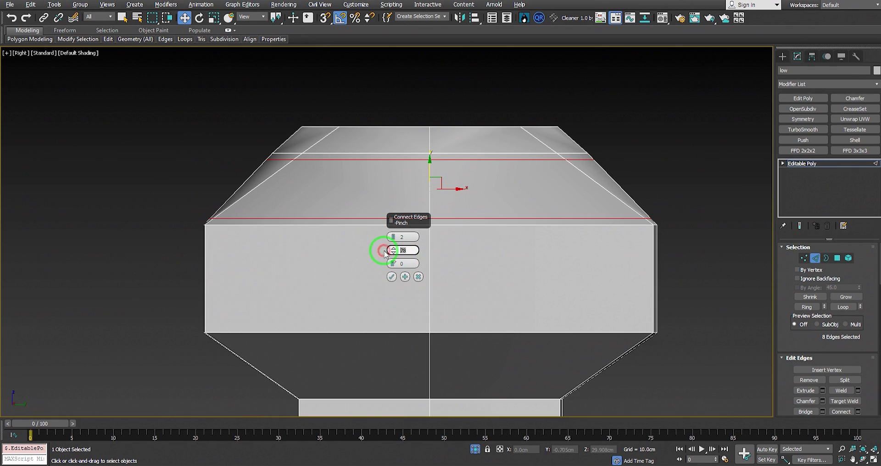
click(405, 277)
Connect the vertical edges of the cap's square band with 2 segments and a pinch of 80.
middle_drag(438, 275, 444, 233)
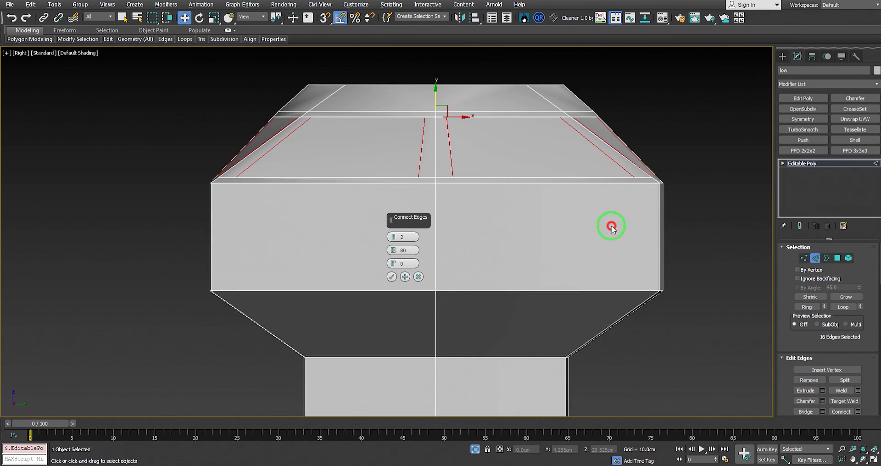
drag(194, 224, 50, 222)
middle_drag(348, 253, 353, 244)
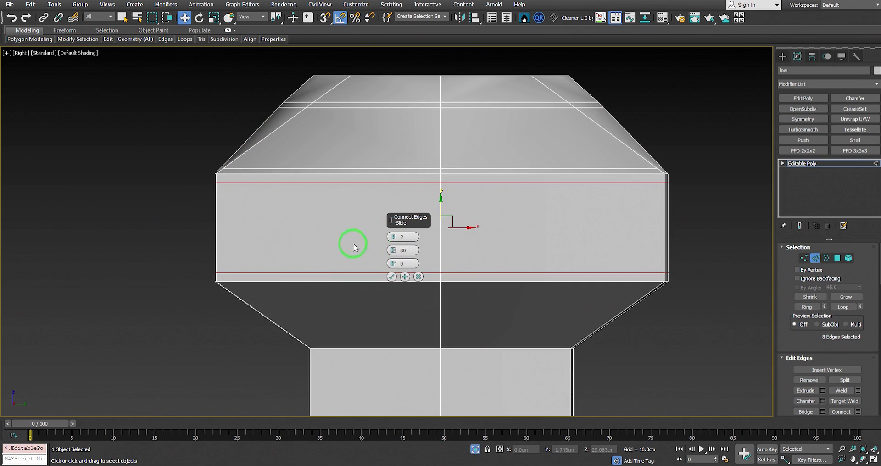
click(406, 277)
Connect the slanted edges between the square band and the shaft with 2 segments and a pinch of 80.
middle_drag(207, 236, 207, 200)
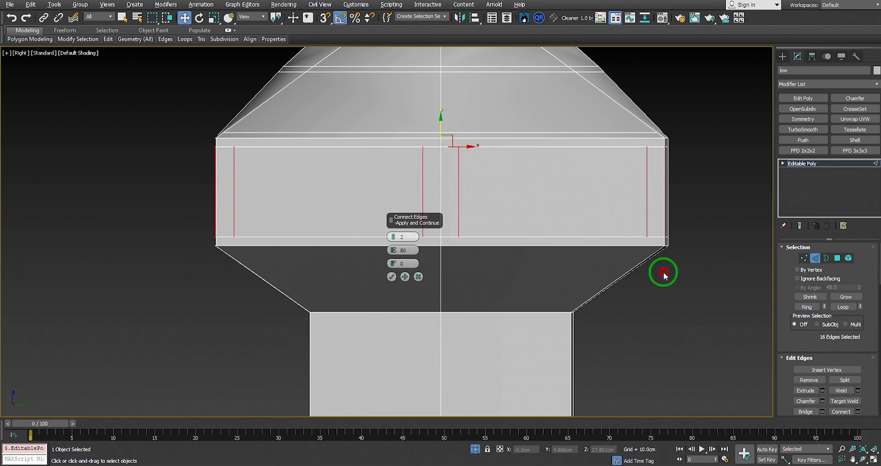
drag(529, 275, 183, 276)
click(406, 278)
Connect the shaft's vertical edges with 2 segments and a pinch of 96.
middle_drag(563, 329, 562, 231)
drag(653, 289, 11, 299)
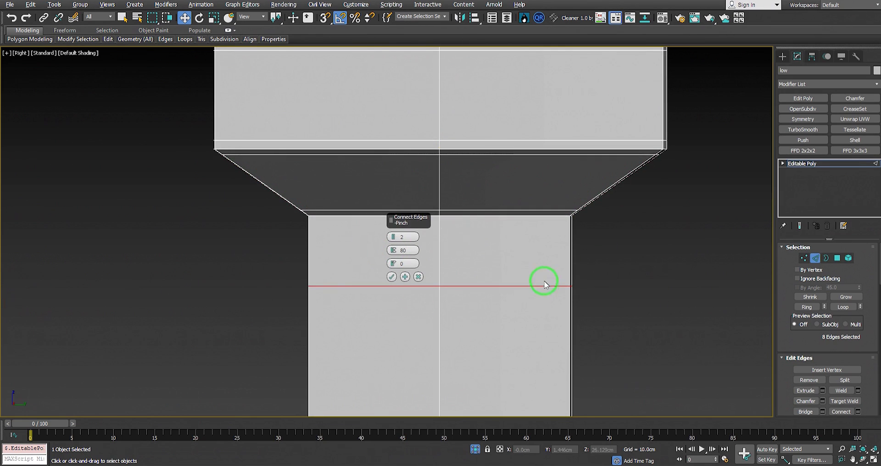
middle_drag(545, 289, 361, 262)
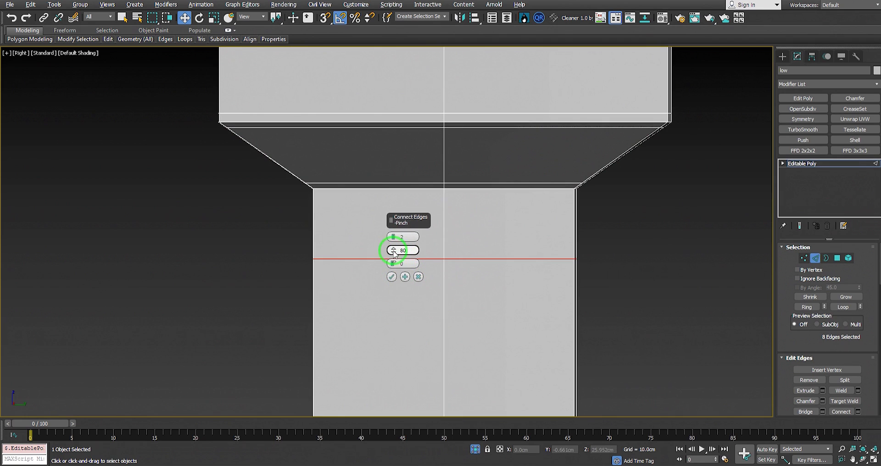
scroll(567, 218, down, 5)
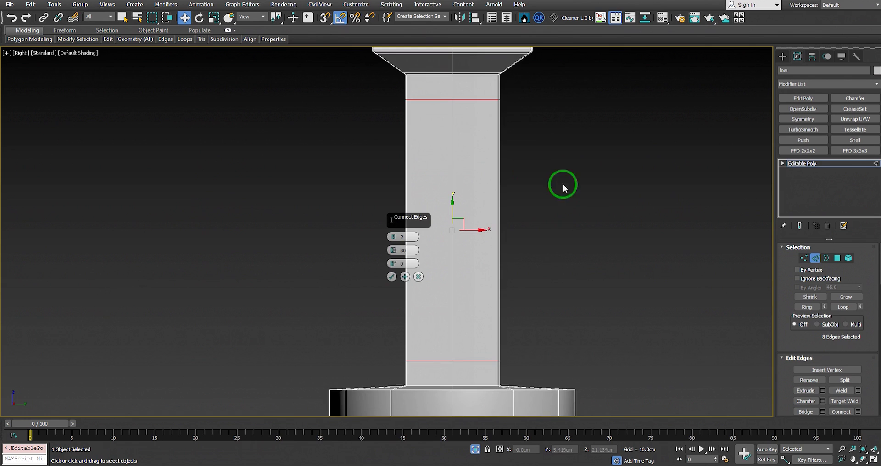
scroll(448, 128, up, 3)
middle_drag(448, 128, 448, 226)
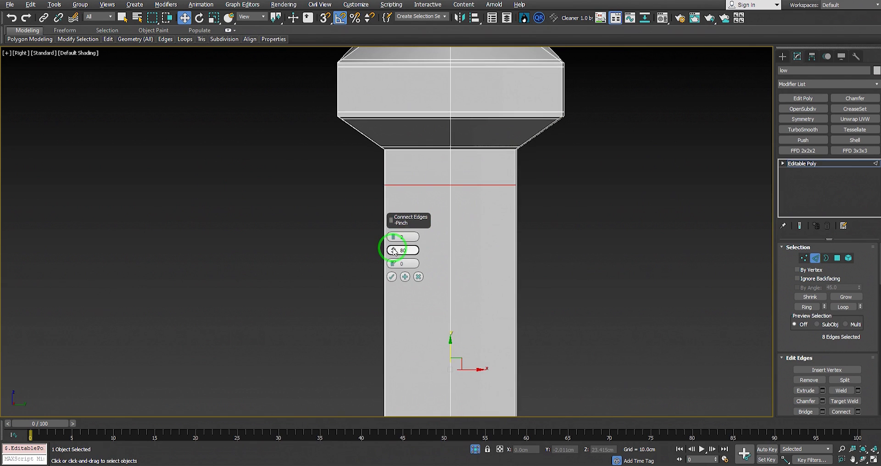
drag(393, 243, 394, 225)
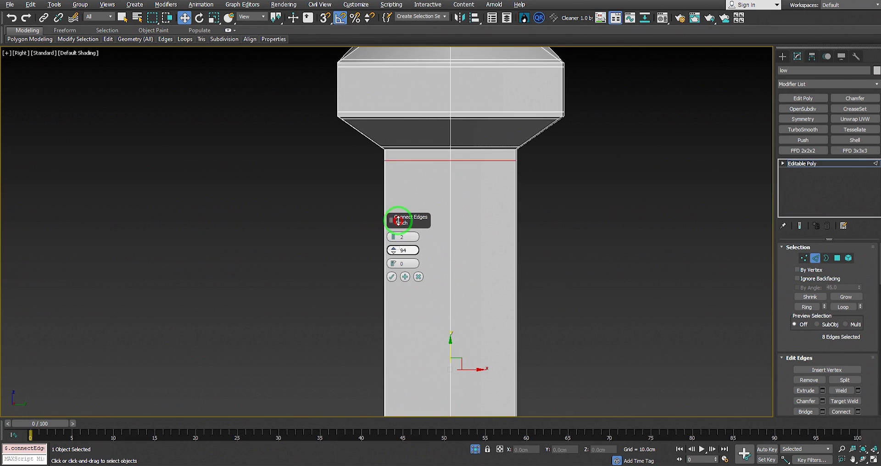
scroll(457, 279, down, 2)
middle_drag(457, 279, 473, 205)
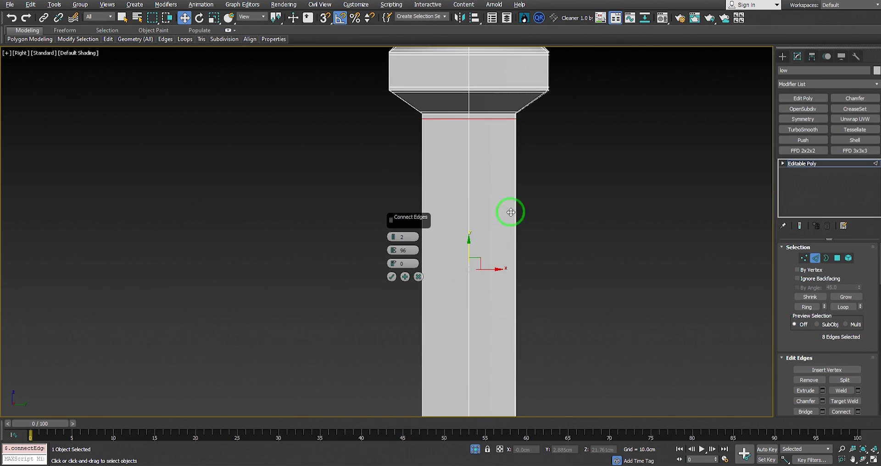
click(404, 277)
Connect the vertical edges of the cylindrical base with 2 segments and a pinch of 90.
middle_drag(526, 331, 524, 160)
middle_drag(512, 349, 509, 216)
drag(625, 253, 123, 241)
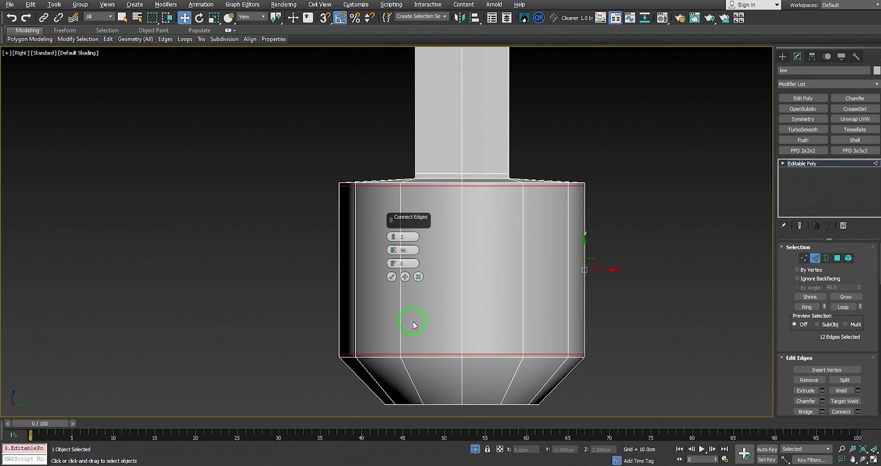
drag(393, 252, 394, 254)
click(404, 277)
Connect the base's lower tapered edges with 2 segments and a slightly reduced pinch, and end the Connect command.
middle_drag(561, 324, 633, 293)
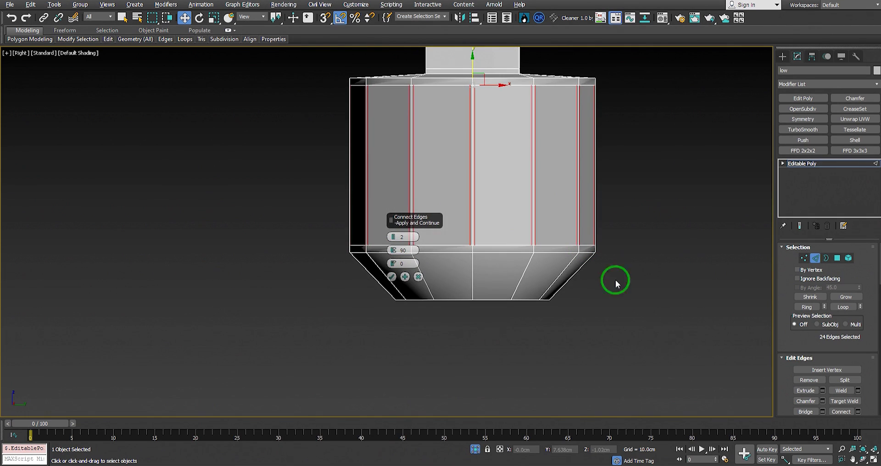
drag(273, 275, 271, 277)
scroll(430, 269, up, 2)
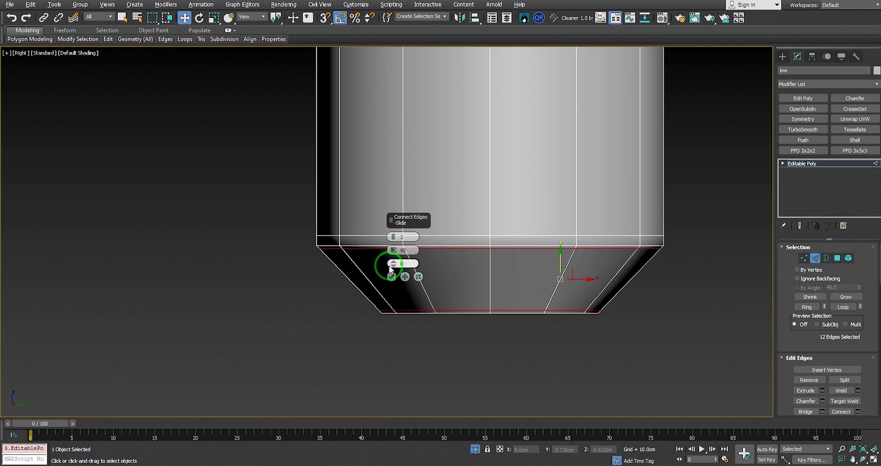
drag(393, 251, 394, 260)
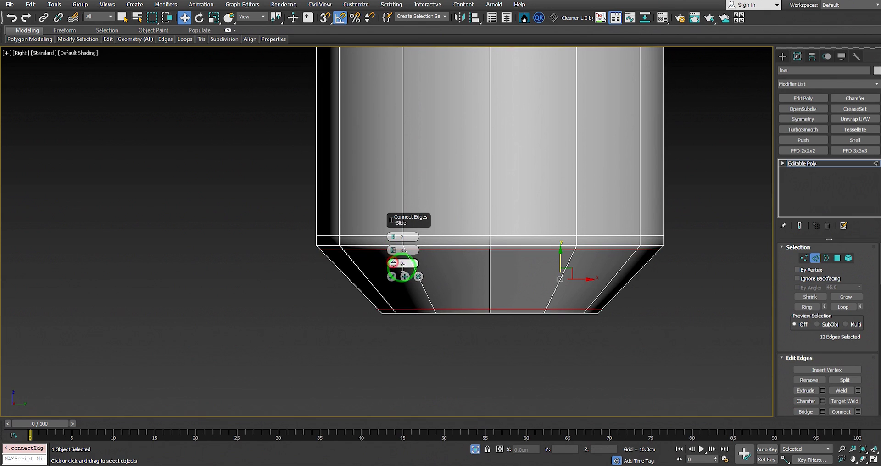
click(404, 277)
mouse_move(521, 197)
alt+middle_down()
mouse_move(539, 242)
mouse_move(536, 197)
alt+middle_up()
click(418, 277)
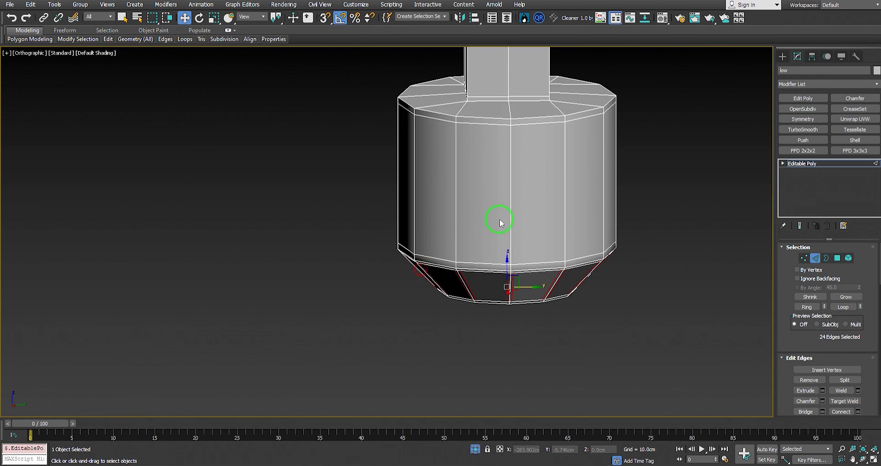
Select the flat polygon on the underside of the base and inspect its border.
alt+middle_drag(515, 259, 528, 213)
scroll(527, 212, up, 2)
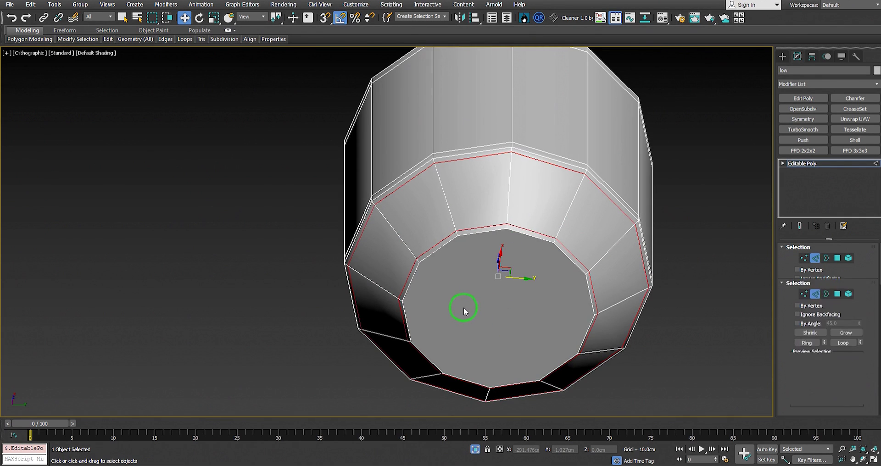
key(4)
click(463, 308)
scroll(440, 300, up, 4)
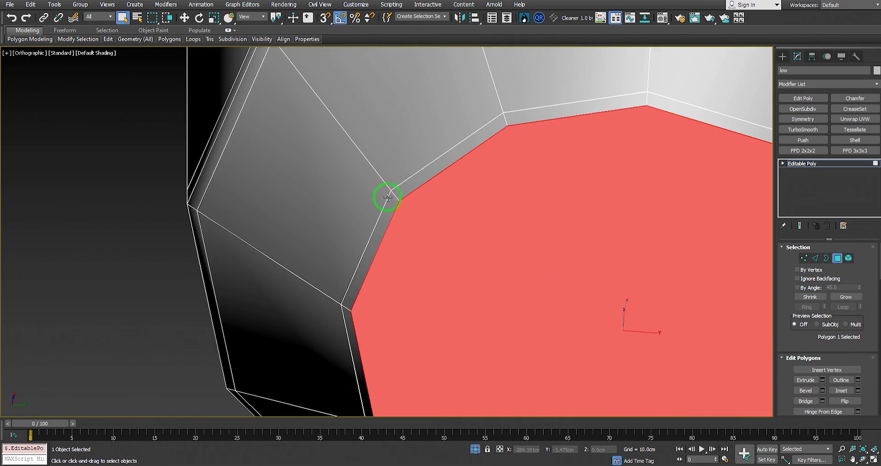
scroll(372, 211, down, 5)
scroll(430, 187, up, 5)
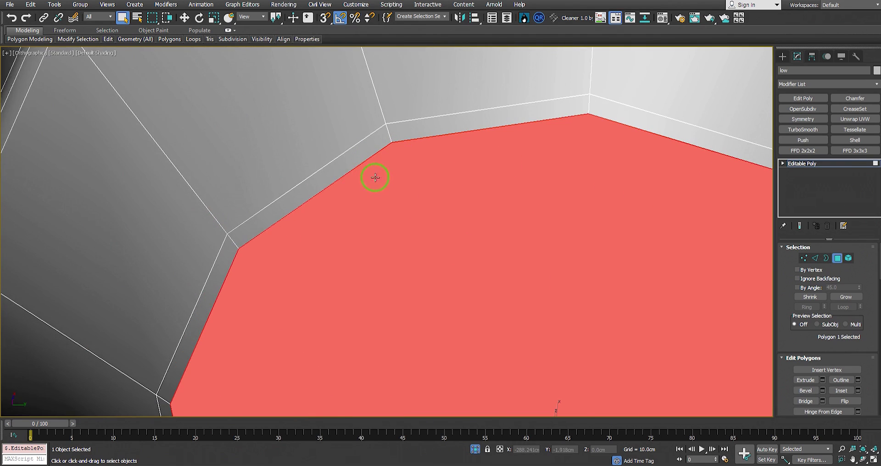
scroll(453, 191, down, 6)
scroll(417, 195, up, 2)
Inset the base's underside polygon slightly to form a narrow supporting ring along its border.
right_click(427, 198)
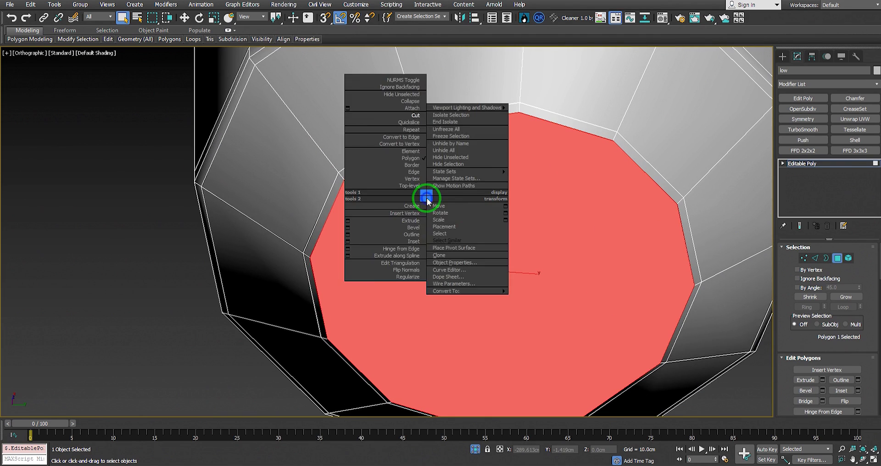
click(640, 235)
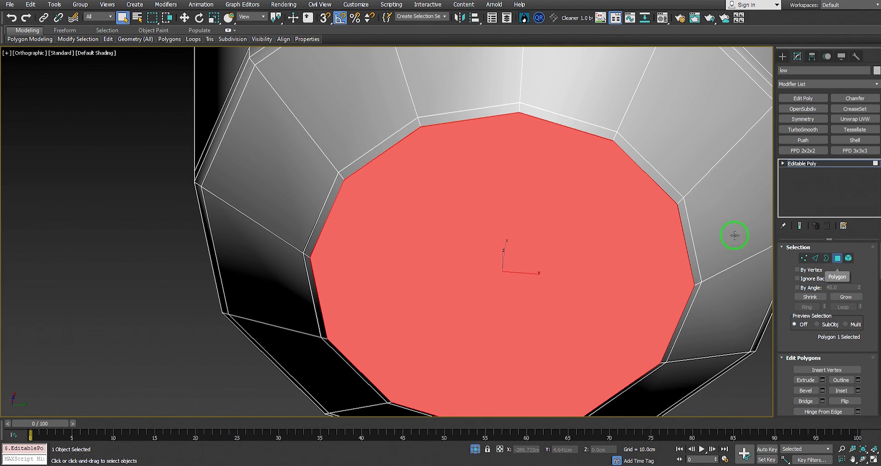
right_click(390, 186)
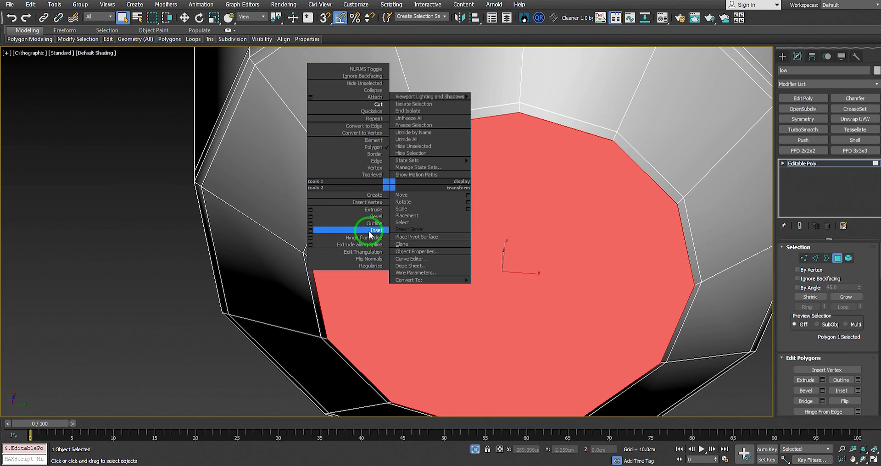
click(369, 231)
scroll(437, 195, down, 5)
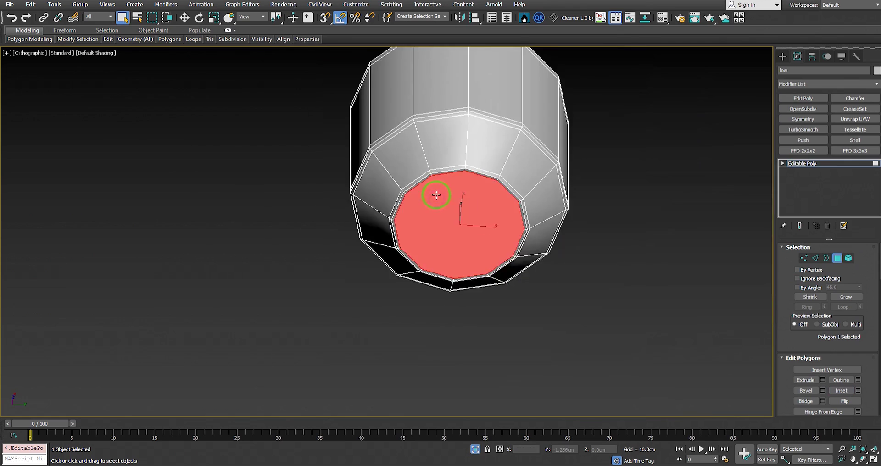
scroll(437, 195, down, 3)
scroll(413, 197, up, 8)
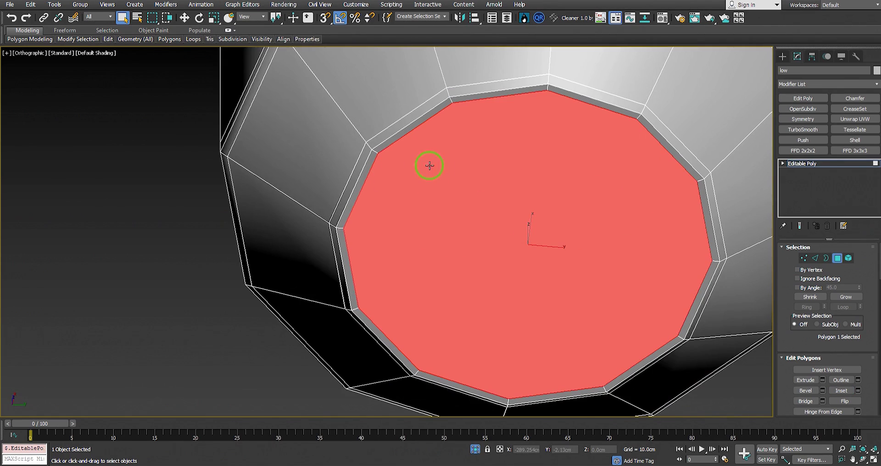
middle_drag(453, 164, 477, 216)
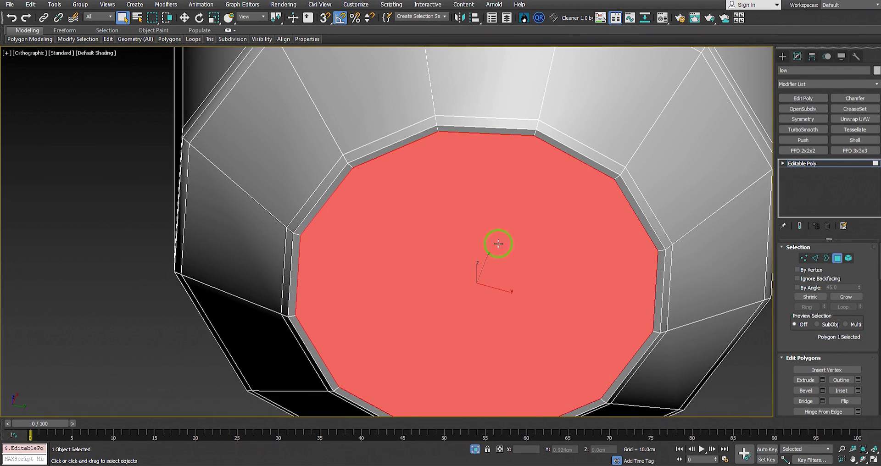
middle_drag(499, 243, 493, 236)
right_click(466, 200)
click(339, 186)
scroll(449, 232, down, 2)
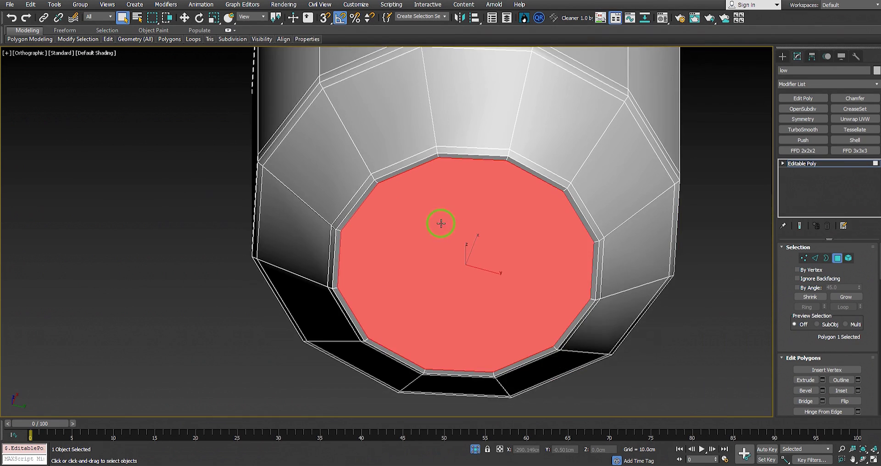
Try to select the ring of flat polygons on top of the base by picking neighbouring polygons and using point-to-point selection.
scroll(436, 217, up, 2)
alt+middle_drag(448, 220, 509, 300)
scroll(507, 188, down, 3)
alt+middle_drag(507, 187, 521, 187)
scroll(488, 244, up, 3)
click(489, 245)
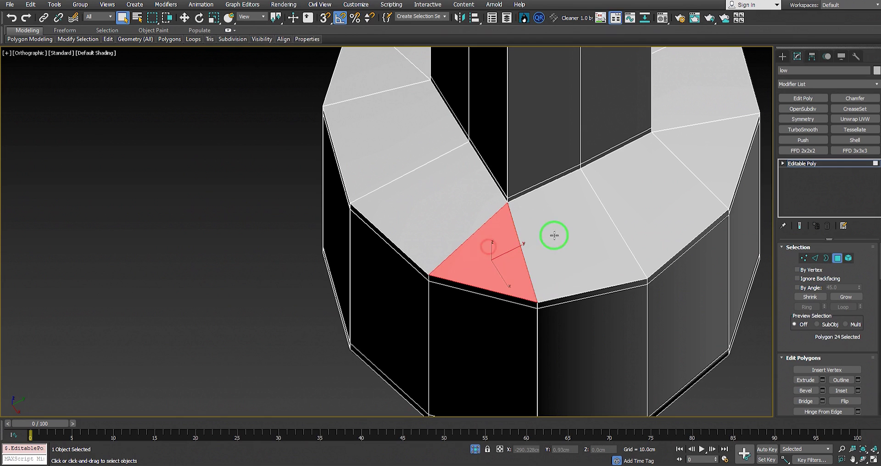
ctrl+click(538, 229)
alt+middle_drag(585, 191, 480, 271)
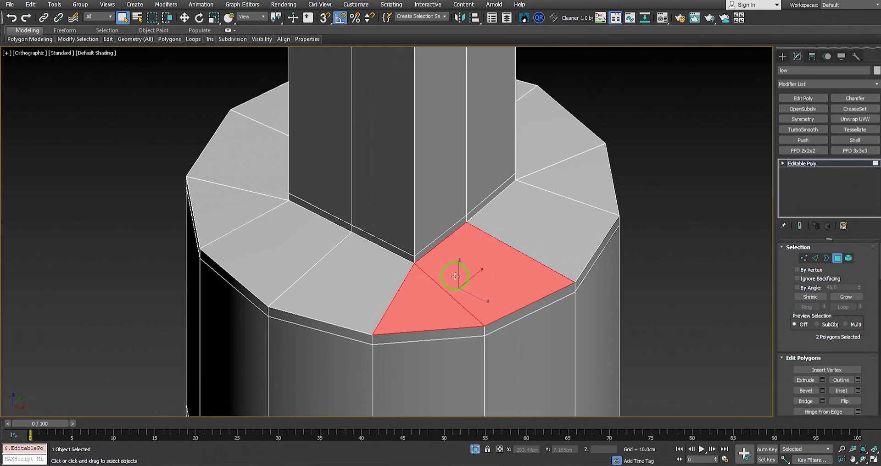
alt+click(453, 287)
shift+click(472, 277)
ctrl+shift+click(550, 160)
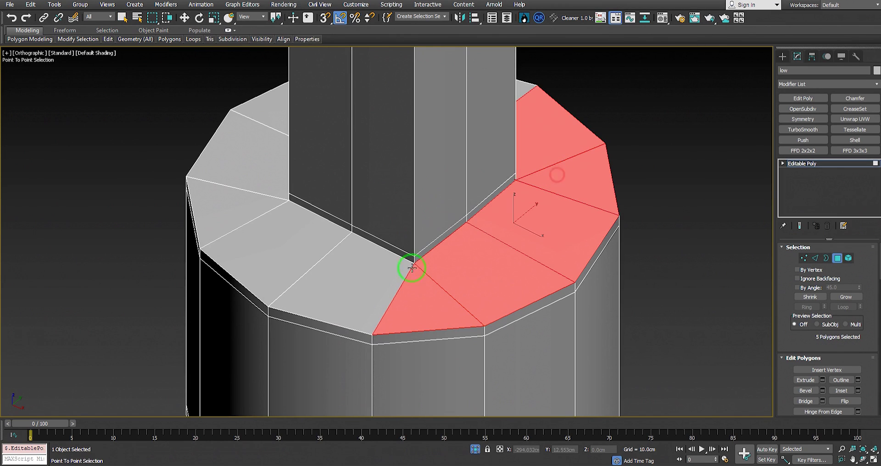
click(336, 279)
right_click(493, 263)
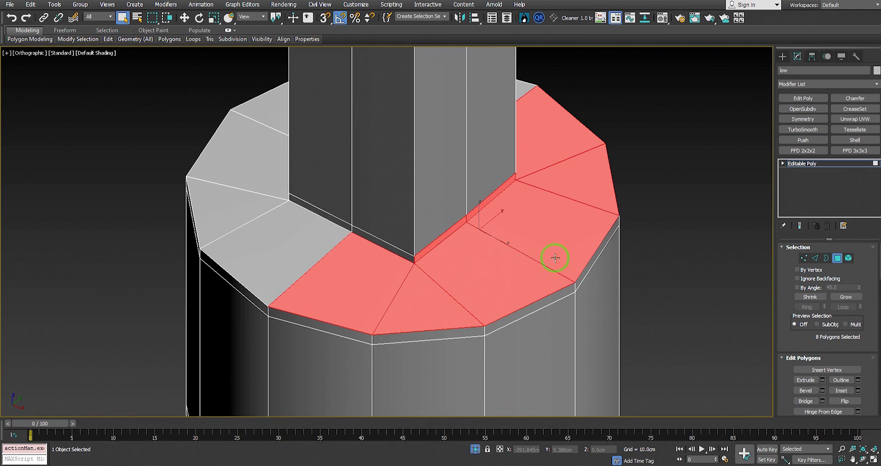
Enable selection by angle at 5.0 and select all flat polygons on top of the base around the shaft.
click(689, 266)
click(473, 223)
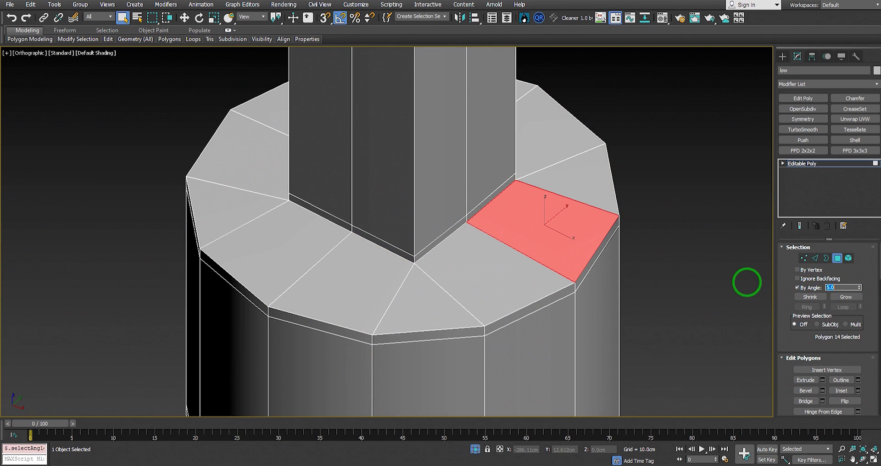
click(481, 271)
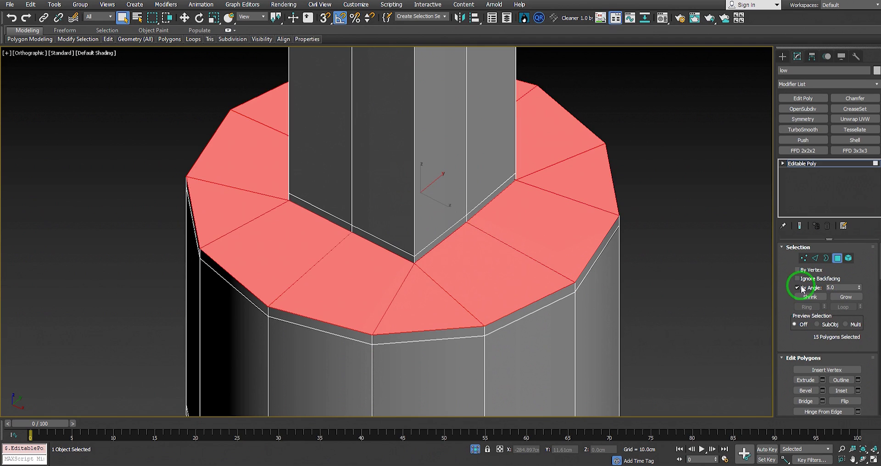
Inset the base's top polygons slightly to form narrow supporting borders along the outer rim and around the shaft.
middle_drag(437, 239, 571, 292)
right_click(566, 271)
click(550, 315)
drag(516, 299, 514, 300)
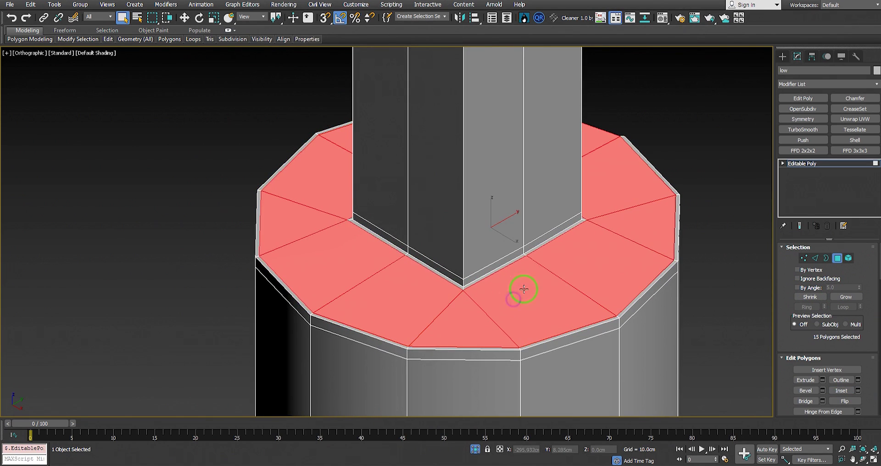
right_click(513, 301)
Try to select the flat polygons around the cap's hole one by one.
scroll(513, 299, down, 3)
alt+middle_drag(528, 289, 482, 459)
scroll(493, 230, up, 3)
scroll(495, 258, down, 3)
alt+middle_drag(494, 259, 493, 165)
alt+middle_drag(493, 165, 501, 271)
middle_drag(503, 211, 490, 298)
scroll(468, 152, up, 5)
click(395, 184)
ctrl+click(380, 149)
ctrl+click(387, 120)
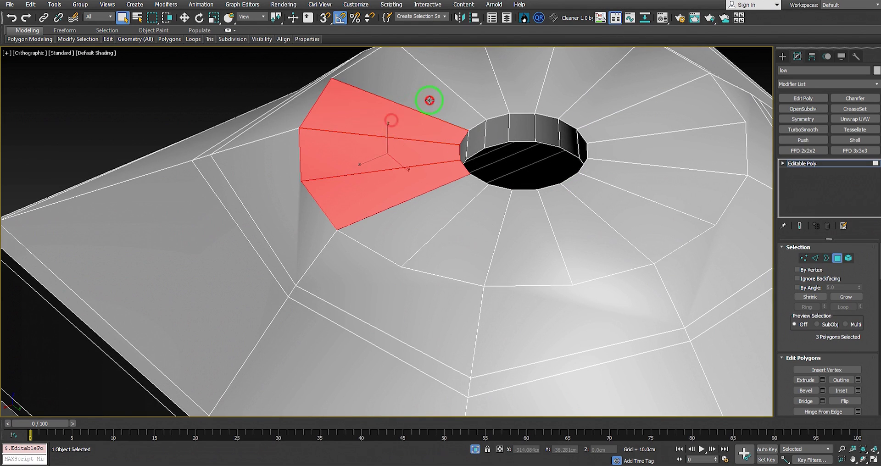
ctrl+click(428, 98)
ctrl+click(480, 94)
ctrl+click(529, 98)
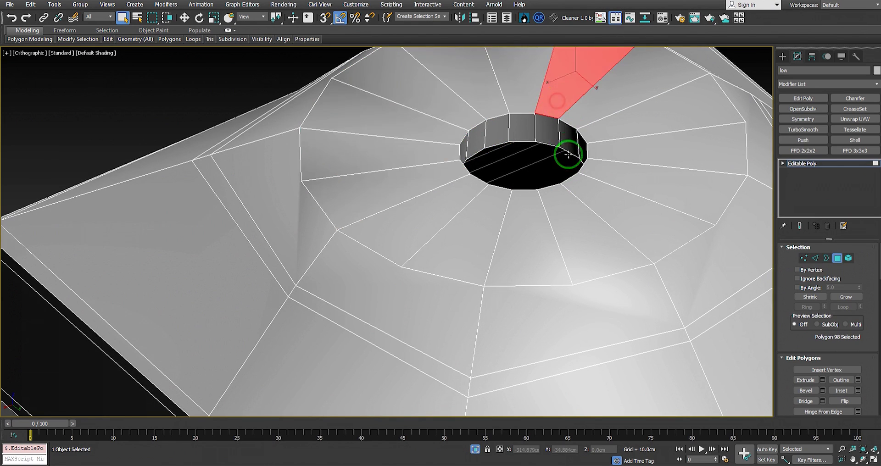
click(563, 101)
Select the whole disc of polygons around the cap's hole by angle at 5.0, and turn angle selection off.
scroll(568, 159, down, 2)
alt+middle_drag(569, 159, 609, 176)
click(810, 288)
middle_drag(632, 227, 590, 252)
click(595, 253)
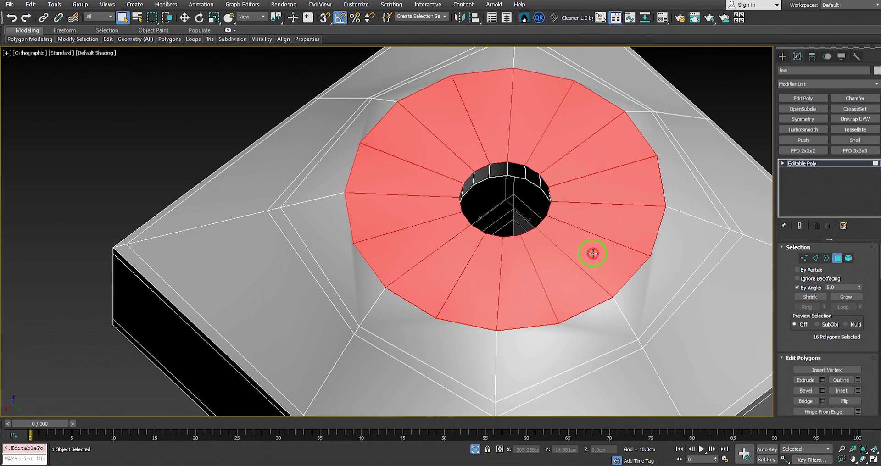
click(802, 288)
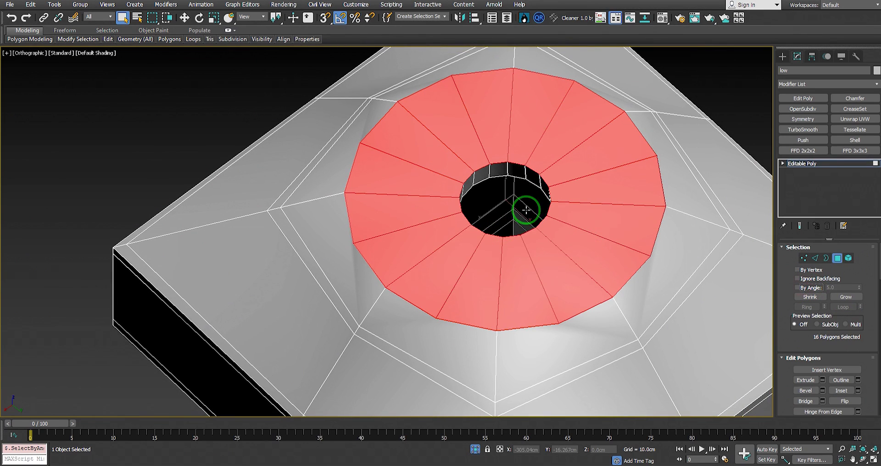
Inset the cap's disc polygons slightly to add supporting borders along the outer rim and around the hole.
right_click(584, 202)
click(568, 252)
drag(570, 244, 583, 246)
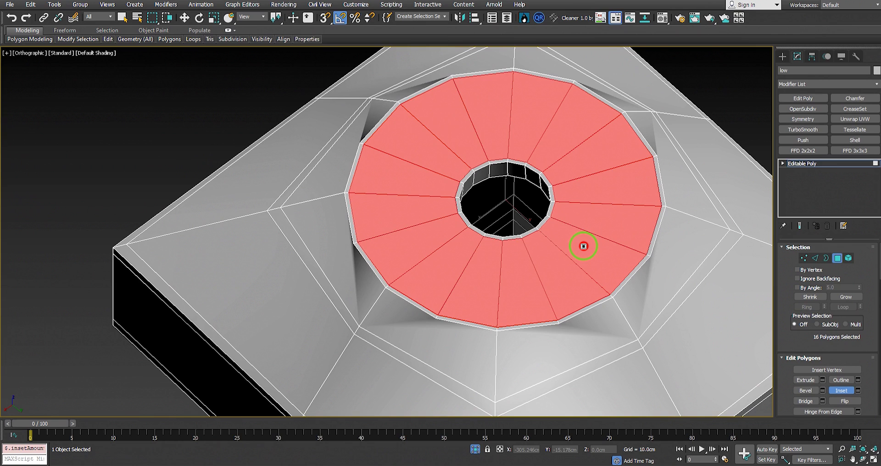
right_click(579, 244)
Add a Swift Loop support edge around the hole's inner wall, close to its upper rim.
scroll(468, 201, up, 6)
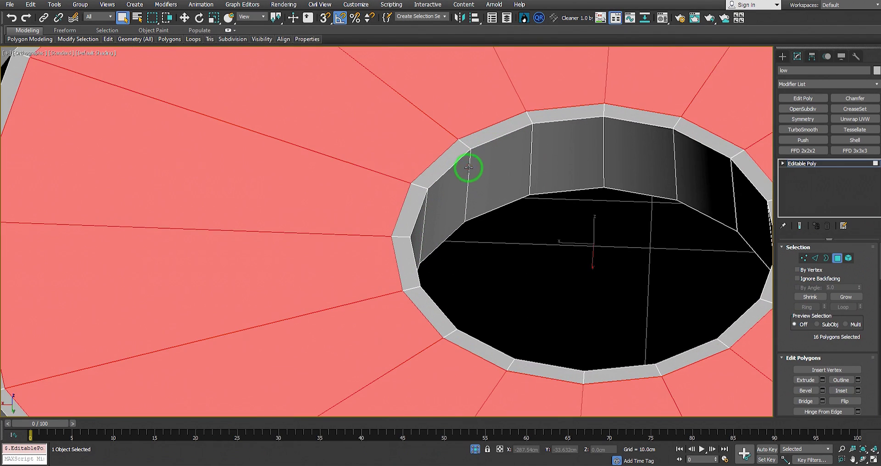
key(2)
click(469, 169)
alt+middle_drag(473, 171, 416, 186)
middle_drag(475, 162, 500, 180)
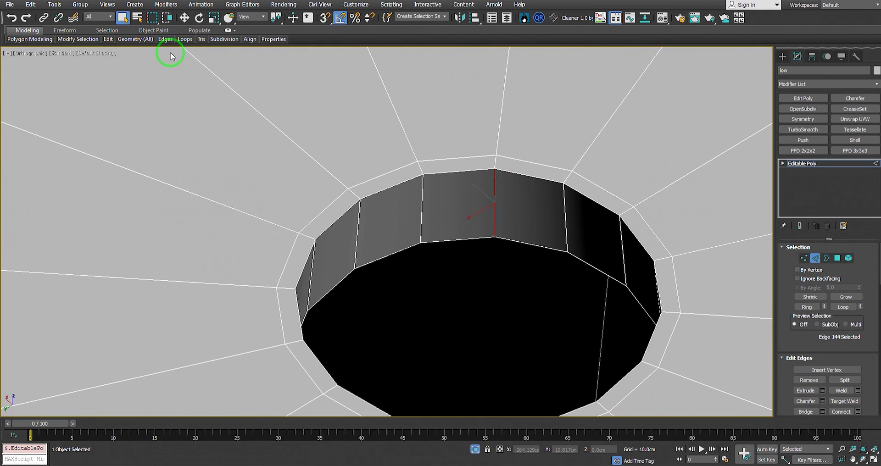
mouse_move(138, 38)
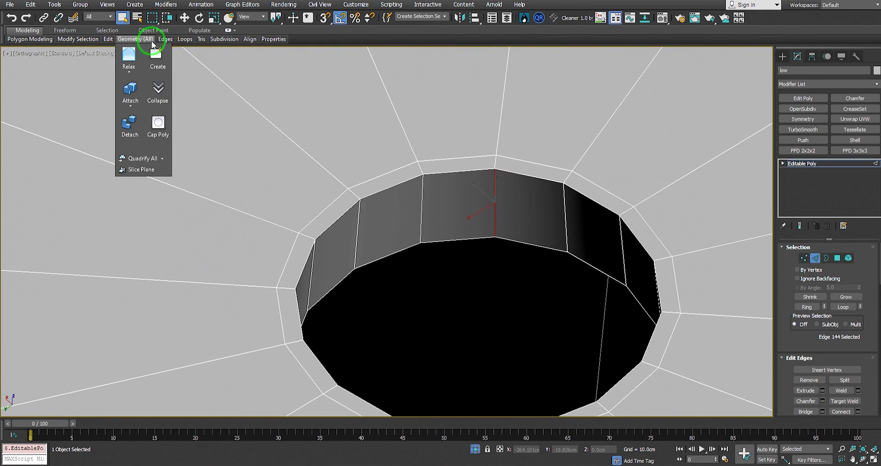
mouse_move(109, 41)
click(179, 64)
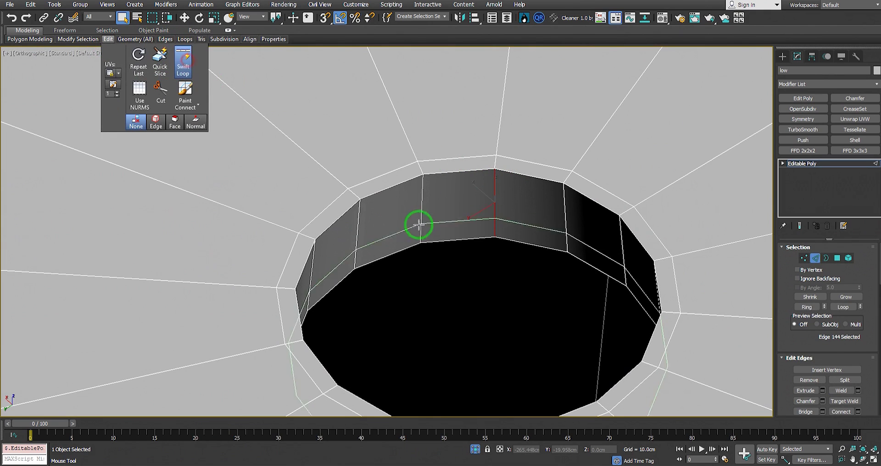
click(424, 184)
right_click(351, 135)
Remove the extra octagonal edge loop on the cap's sloped faces together with its vertices.
scroll(362, 189, down, 10)
alt+middle_drag(374, 206, 444, 190)
scroll(391, 256, up, 6)
double_click(392, 216)
alt+middle_drag(393, 222, 364, 227)
scroll(254, 195, up, 3)
alt+middle_drag(456, 202, 400, 221)
click(261, 222)
double_click(262, 221)
key(ctrl+BackSpace)
Select the edge loop running down one corner of the cap and shaft, and review its path to the base.
scroll(288, 212, down, 6)
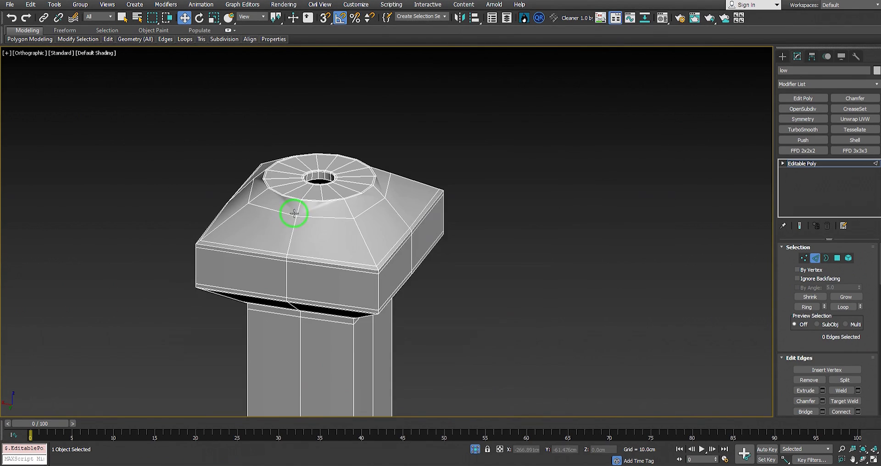
scroll(289, 214, up, 4)
click(273, 204)
alt+middle_drag(273, 204, 360, 212)
scroll(360, 212, down, 3)
alt+middle_drag(359, 256, 381, 248)
middle_drag(400, 381, 391, 157)
double_click(393, 161)
middle_drag(398, 345, 425, 267)
alt+drag(434, 105, 385, 138)
middle_drag(443, 307, 482, 212)
alt+middle_drag(452, 271, 478, 242)
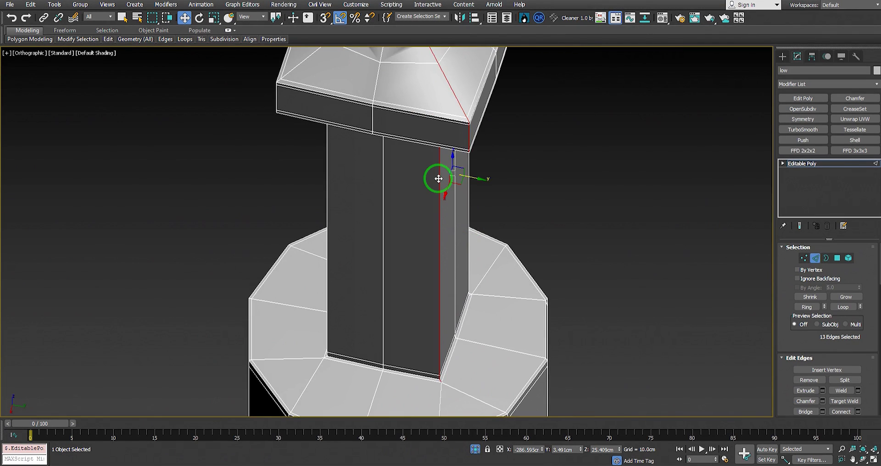
middle_drag(439, 179, 466, 245)
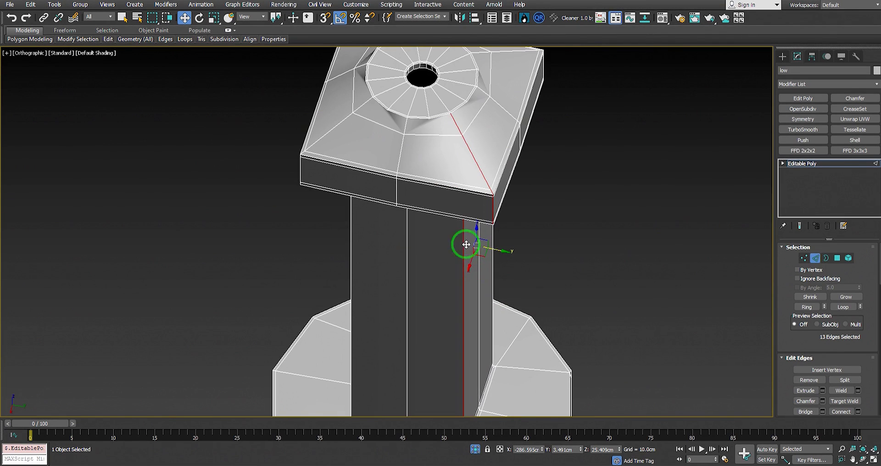
Add the other three corner edge loops of the cap and shaft to the selection.
ctrl+double_click(326, 137)
alt+middle_drag(331, 158, 408, 136)
alt+double_click(347, 130)
middle_drag(310, 204, 341, 189)
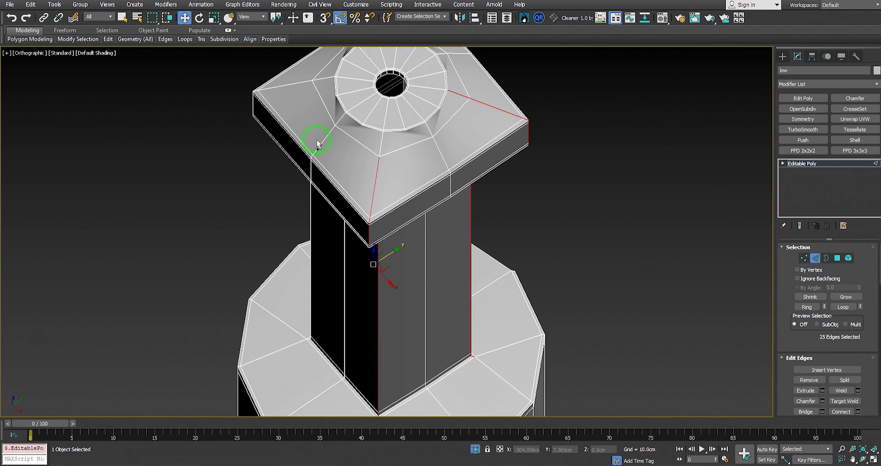
alt+middle_drag(347, 160, 287, 204)
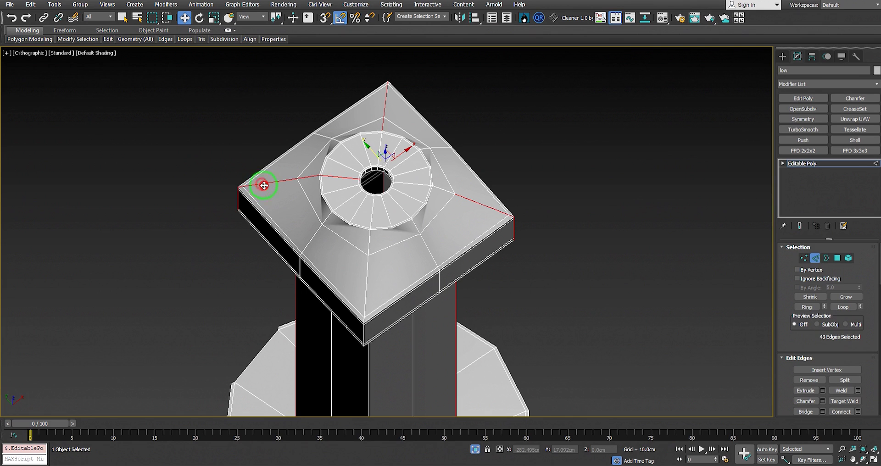
ctrl+double_click(366, 291)
alt+middle_drag(364, 295, 405, 178)
alt+middle_drag(379, 276, 324, 265)
Examine where the selected shaft corner edges meet the supporting border on top of the base.
scroll(348, 364, up, 10)
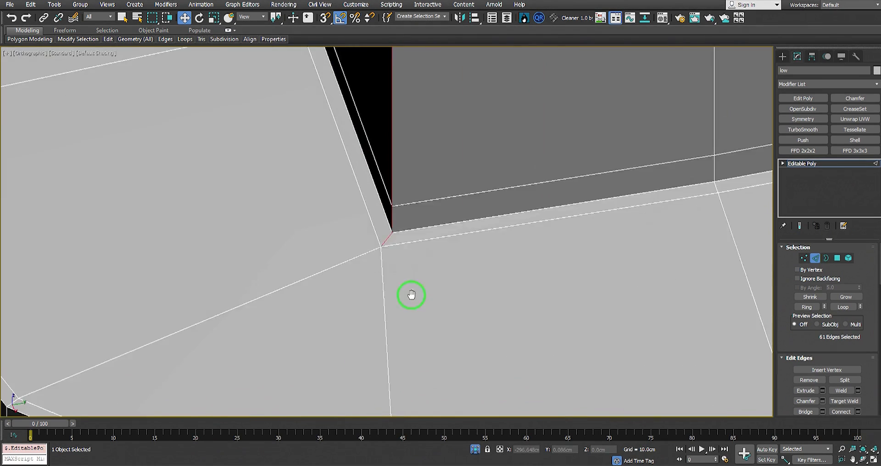
scroll(414, 188, down, 3)
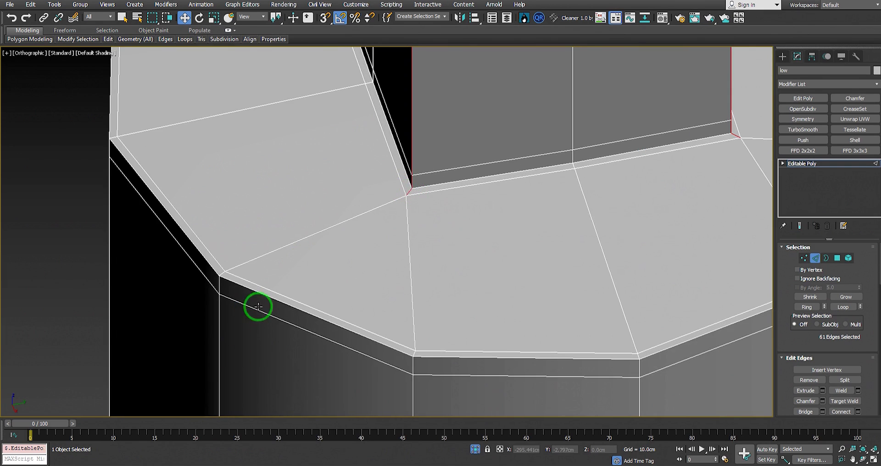
scroll(267, 309, down, 5)
scroll(303, 258, up, 8)
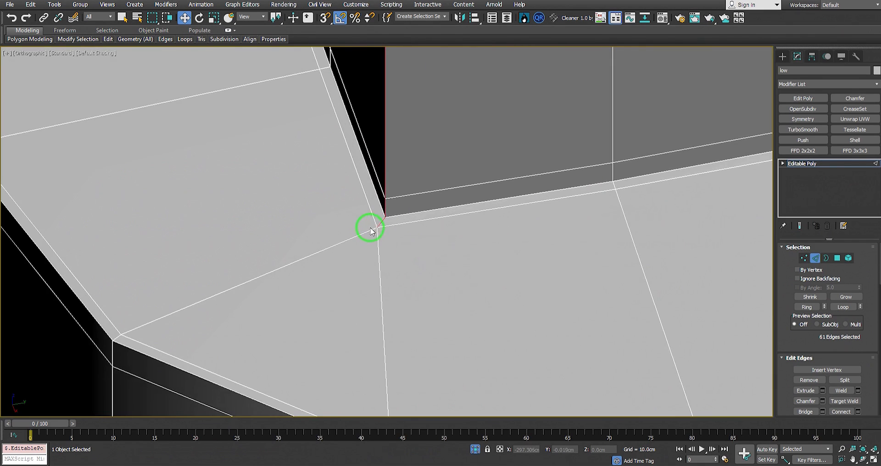
scroll(369, 226, down, 4)
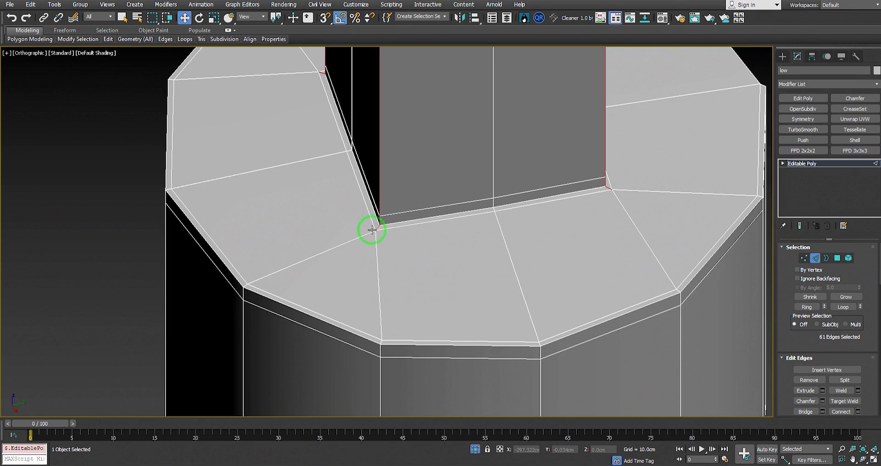
scroll(387, 202, down, 3)
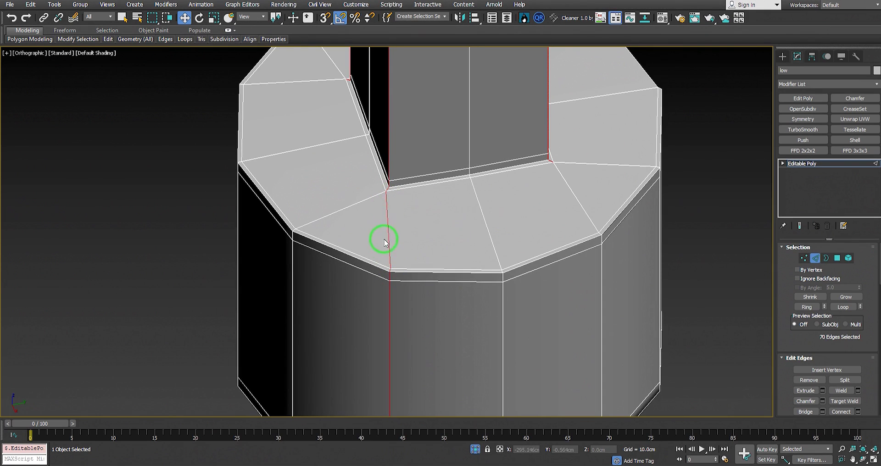
scroll(395, 200, up, 3)
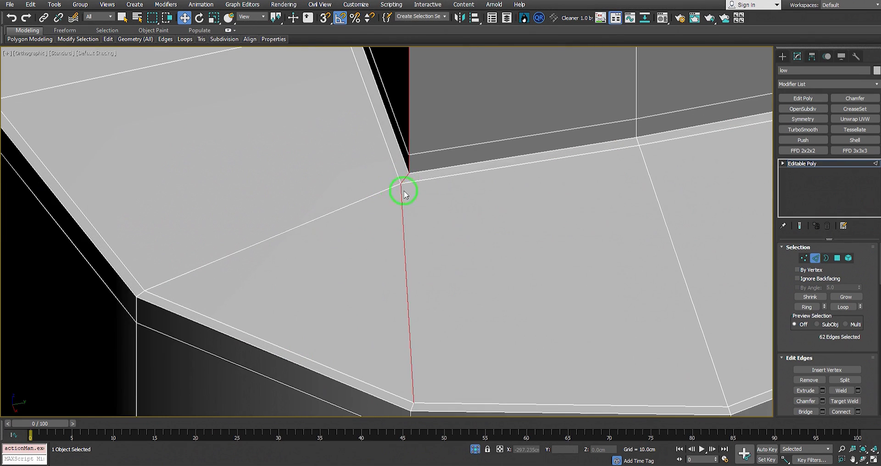
scroll(392, 189, down, 5)
alt+middle_drag(483, 206, 345, 249)
scroll(412, 266, up, 5)
scroll(399, 249, down, 5)
Deselect the edges that cross the cap's disc and run into its hole, using wireframe display.
middle_drag(375, 152, 419, 184)
middle_drag(375, 69, 385, 252)
scroll(387, 248, up, 4)
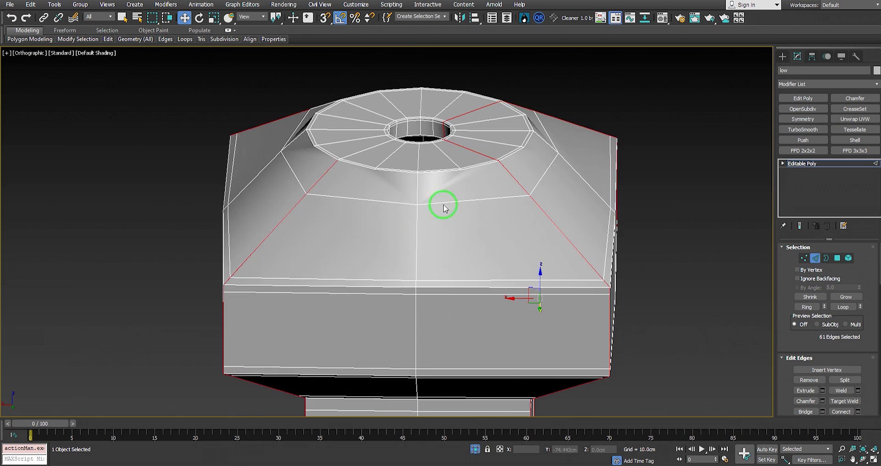
alt+middle_drag(462, 189, 450, 208)
scroll(454, 209, up, 2)
key(F3)
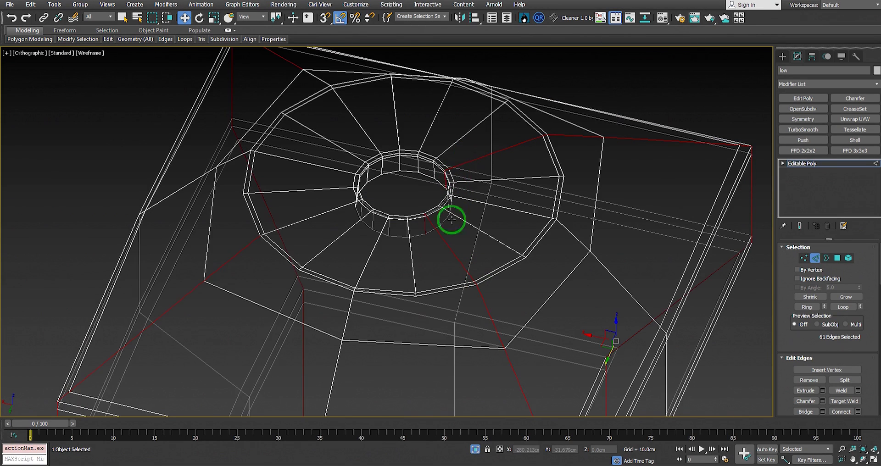
key(F3)
key(F3)
alt+drag(408, 227, 408, 226)
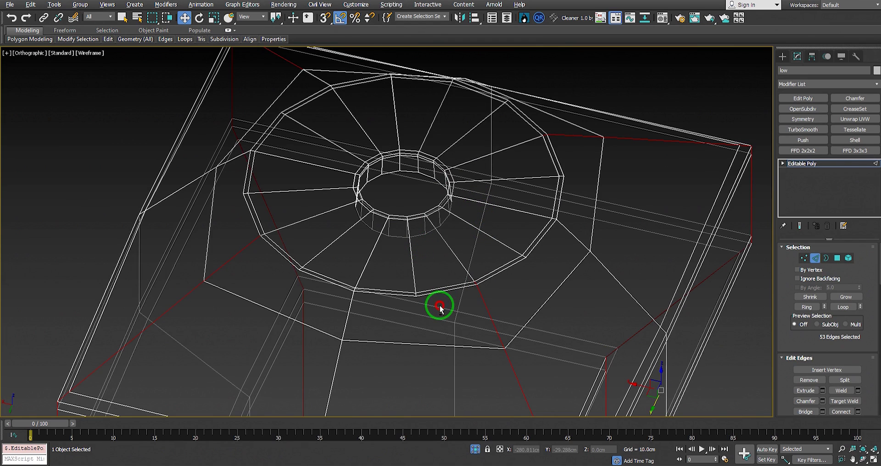
Deselect the short edges between the cap's disc and the surrounding octagonal ring.
scroll(524, 165, down, 2)
alt+middle_drag(525, 165, 490, 191)
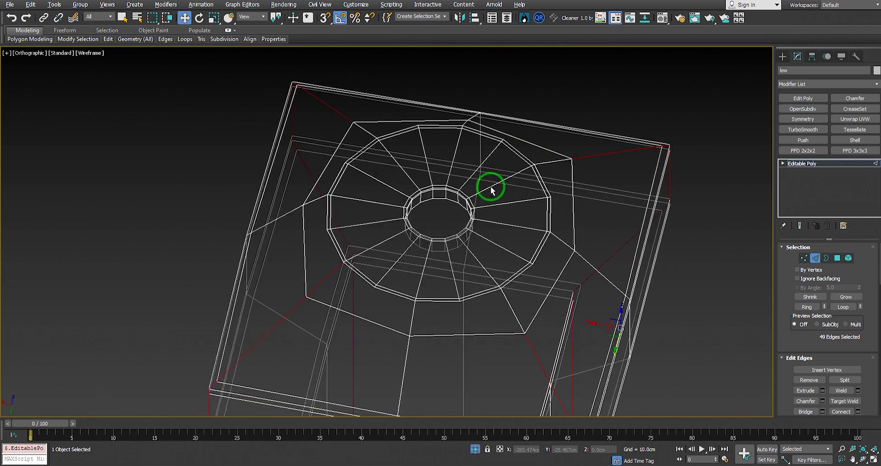
key(F3)
key(F3)
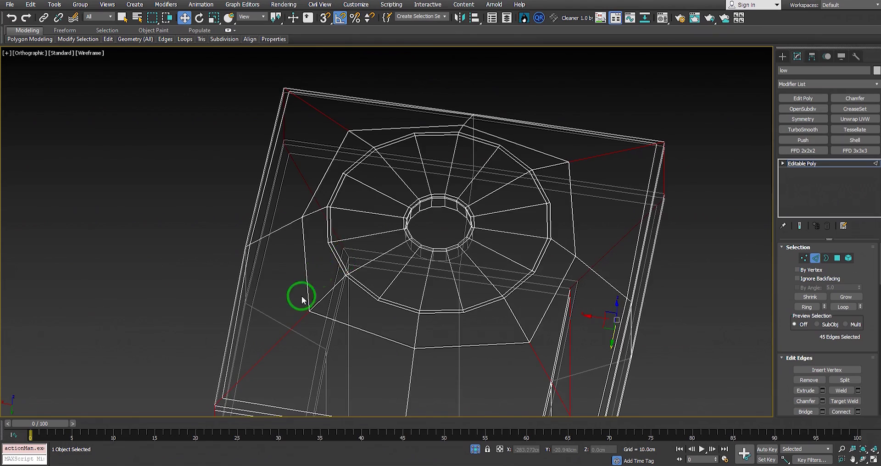
mouse_move(298, 303)
middle_down()
mouse_move(330, 205)
mouse_move(442, 205)
middle_up()
scroll(324, 215, down, 3)
Chamfer the selected corner edges of the cap and shaft by 0.22 cm with 1 segment.
key(F3)
scroll(371, 199, up, 3)
right_click(444, 209)
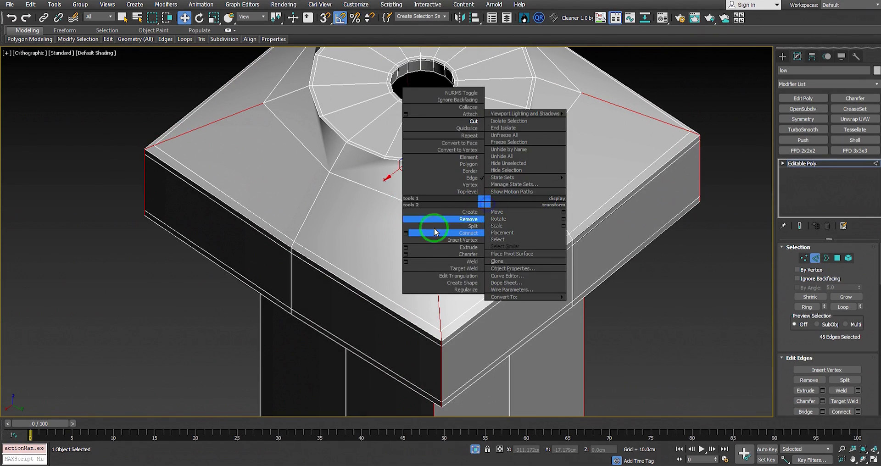
right_click(493, 201)
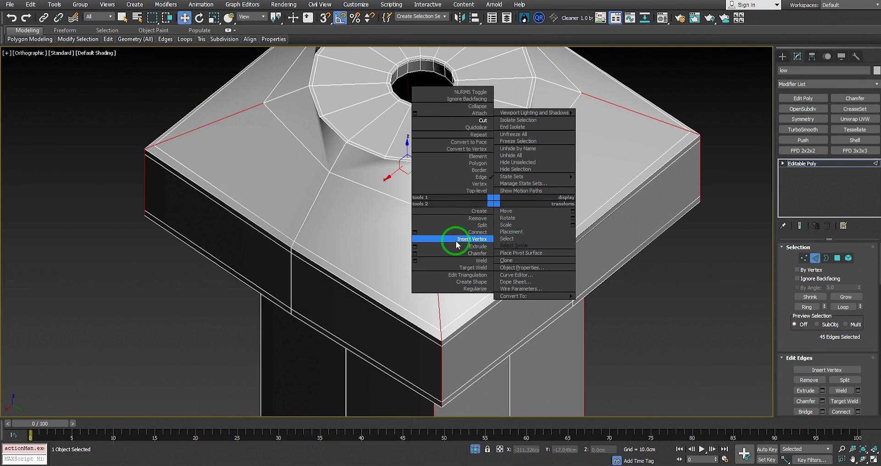
click(415, 253)
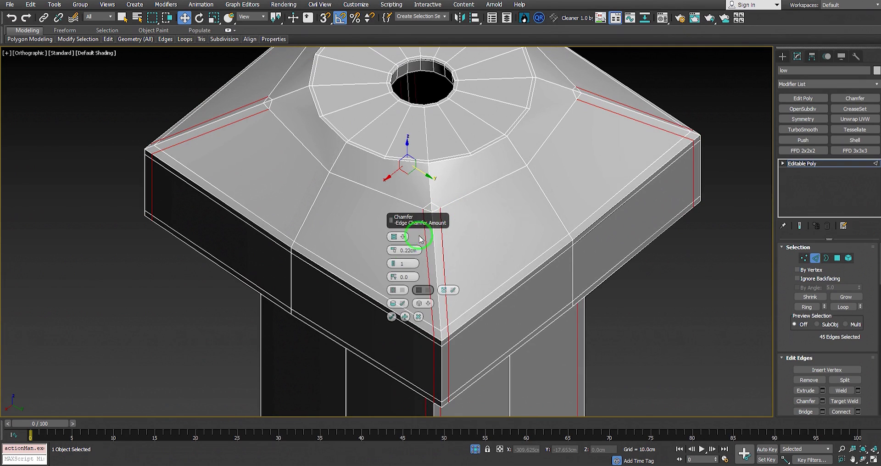
alt+middle_drag(478, 255, 451, 222)
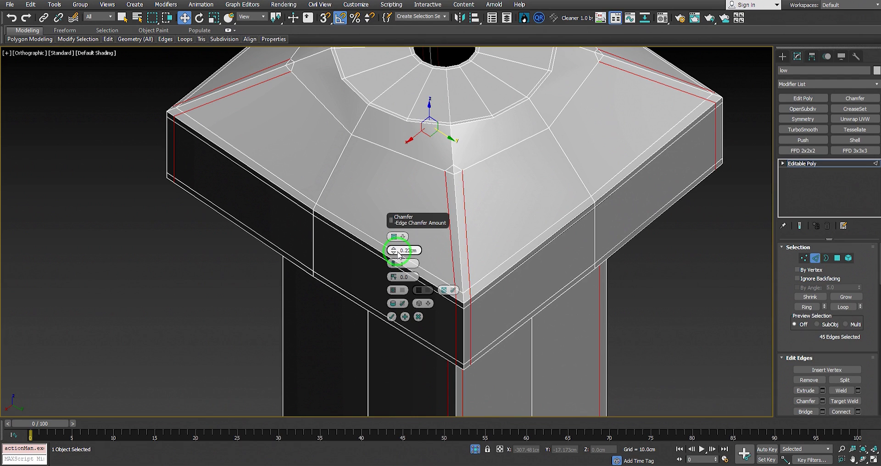
click(395, 289)
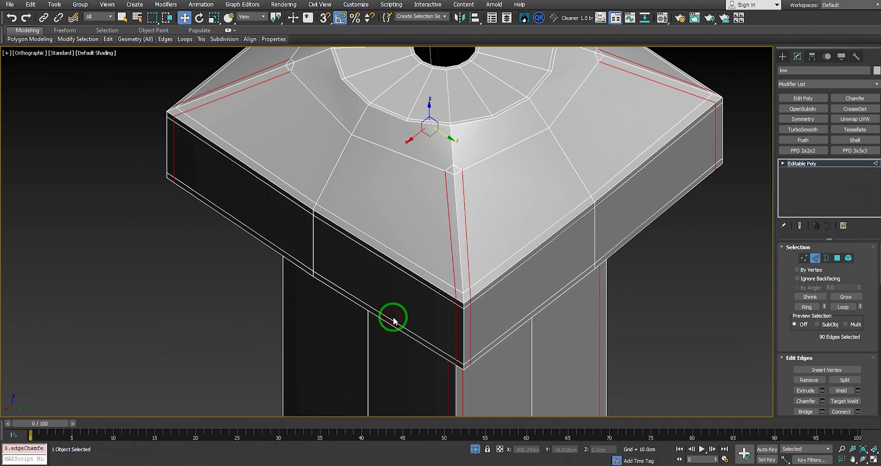
Select the disc-rim vertex and the adjacent chamfer vertex on one side of the cap's front corner.
scroll(466, 159, down, 2)
scroll(425, 175, up, 6)
key(1)
click(376, 121)
scroll(417, 259, down, 2)
ctrl+click(431, 216)
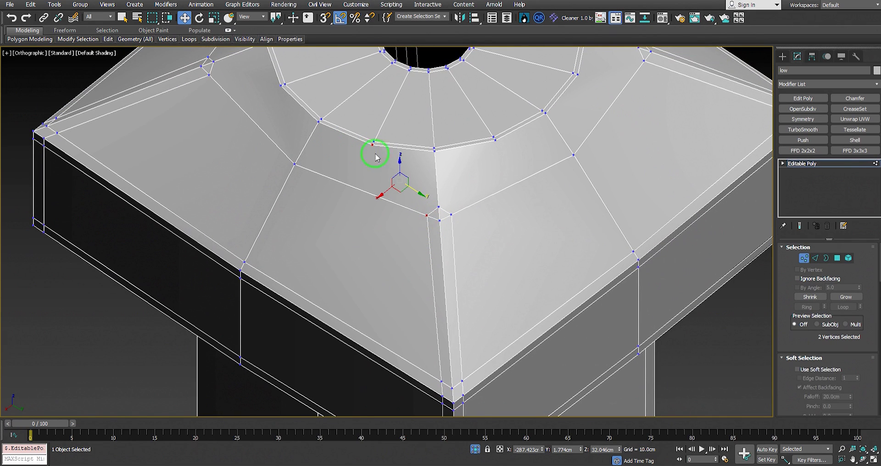
scroll(435, 263, up, 4)
scroll(478, 224, down, 4)
scroll(476, 236, up, 2)
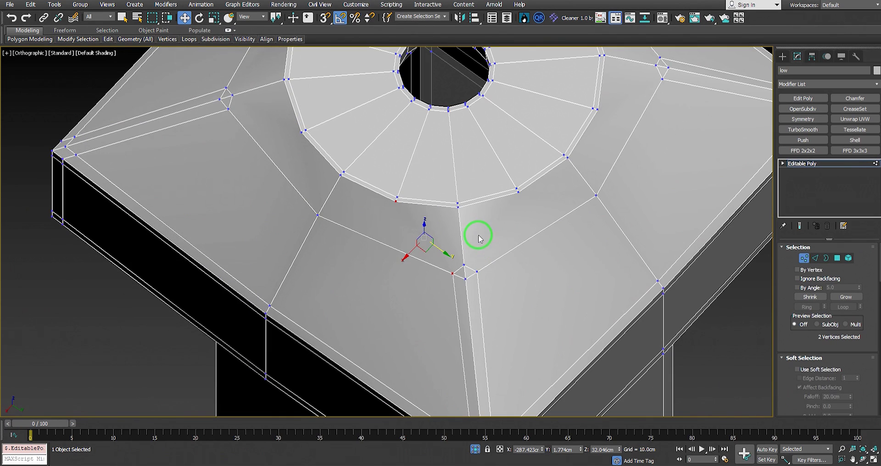
Select the two polygons between the disc and the front corner to examine their shape.
key(4)
click(486, 232)
ctrl+click(366, 248)
alt+middle_drag(366, 248, 385, 247)
key(q)
scroll(451, 256, down, 4)
alt+middle_drag(456, 238, 441, 229)
scroll(543, 203, up, 5)
scroll(589, 188, down, 2)
scroll(648, 166, down, 2)
Preview the corner's shading with TurboSmooth, hiding the edges, and delete the modifier.
click(803, 130)
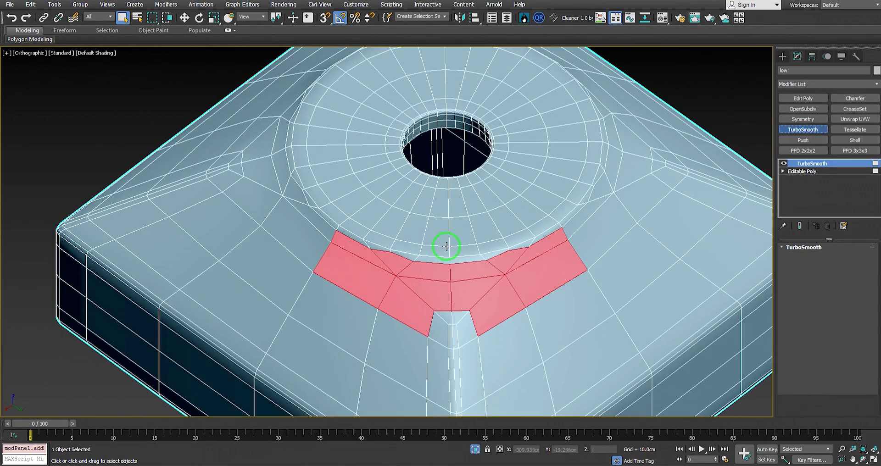
scroll(437, 279, up, 4)
key(F4)
scroll(436, 279, up, 2)
scroll(444, 282, down, 4)
click(622, 154)
middle_drag(458, 311, 482, 286)
scroll(488, 301, up, 3)
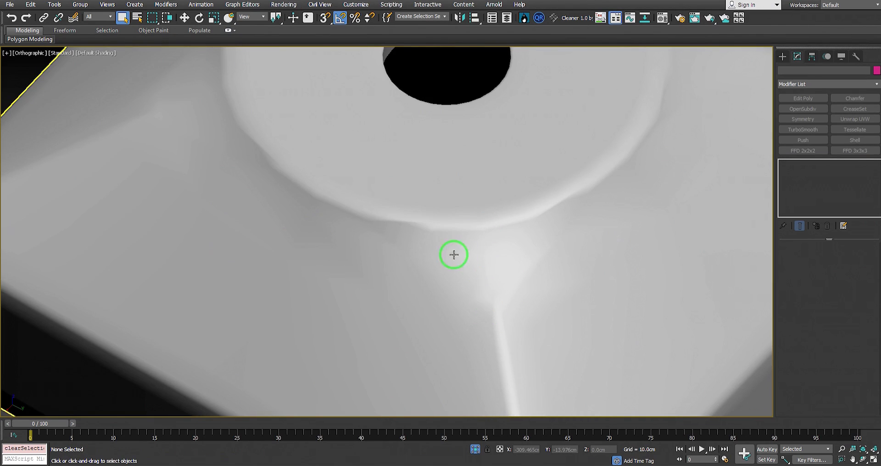
scroll(469, 258, down, 4)
scroll(466, 254, up, 4)
click(567, 221)
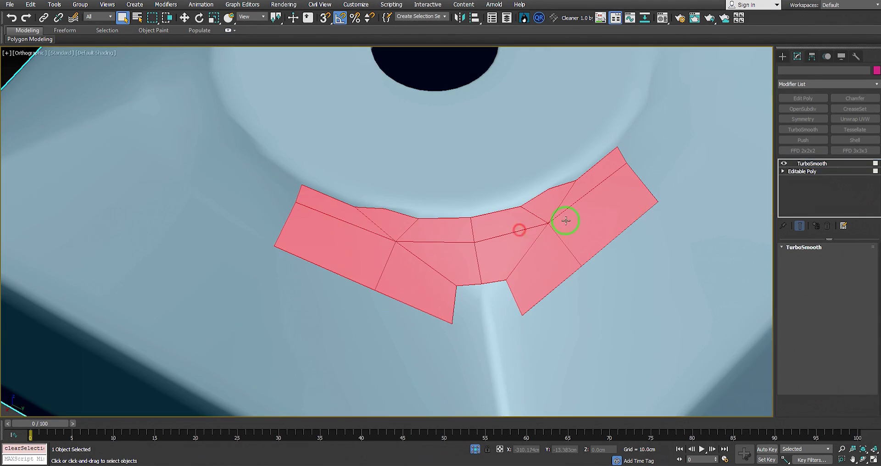
click(828, 225)
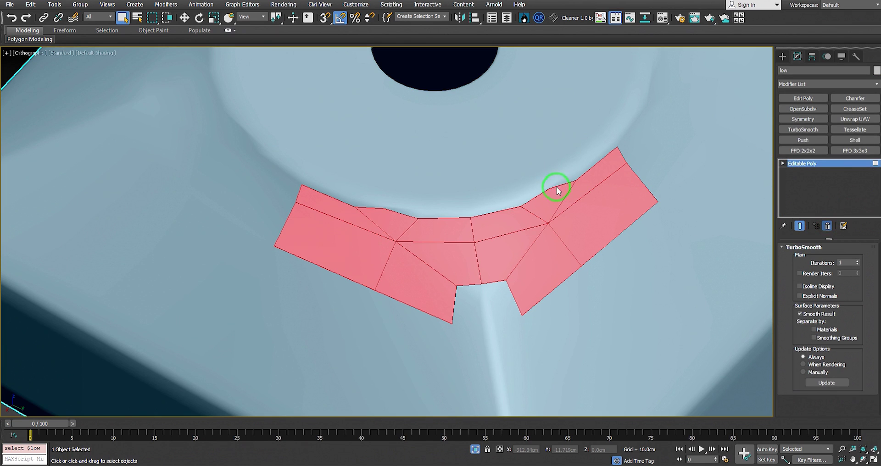
Connect the chamfer vertices on both sides of the front corner to the nearest disc-rim vertices, showing edged faces again.
scroll(484, 216, down, 4)
key(F4)
scroll(456, 235, up, 4)
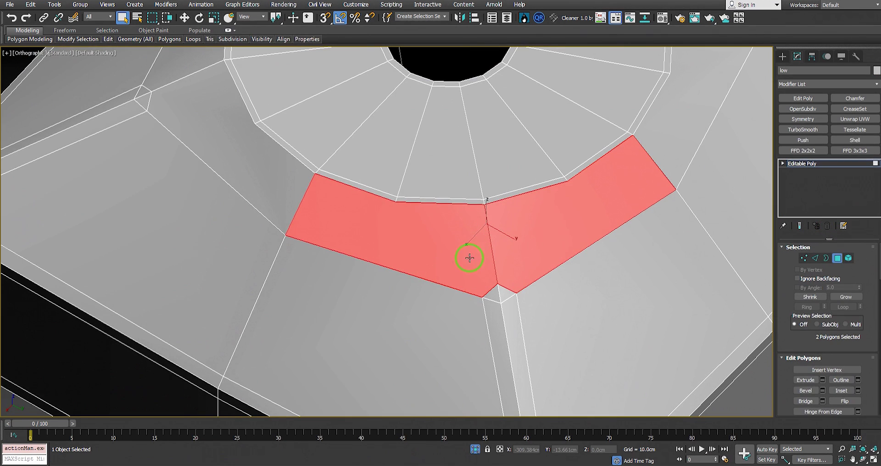
key(1)
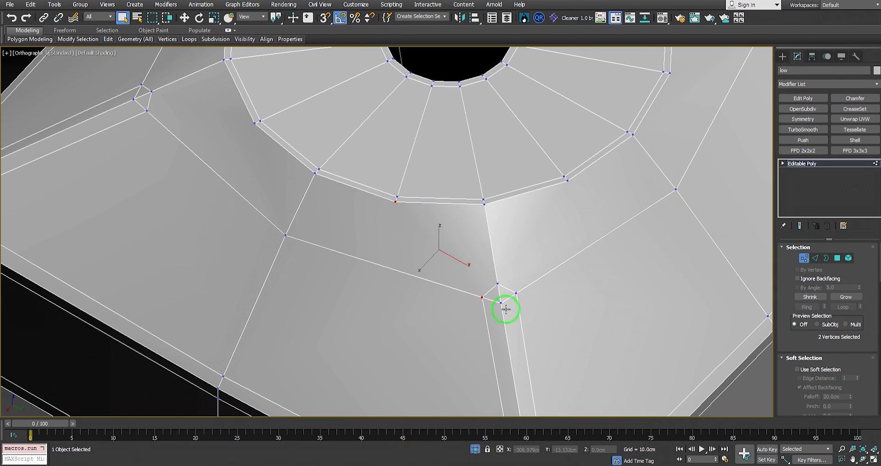
right_click(502, 205)
click(475, 246)
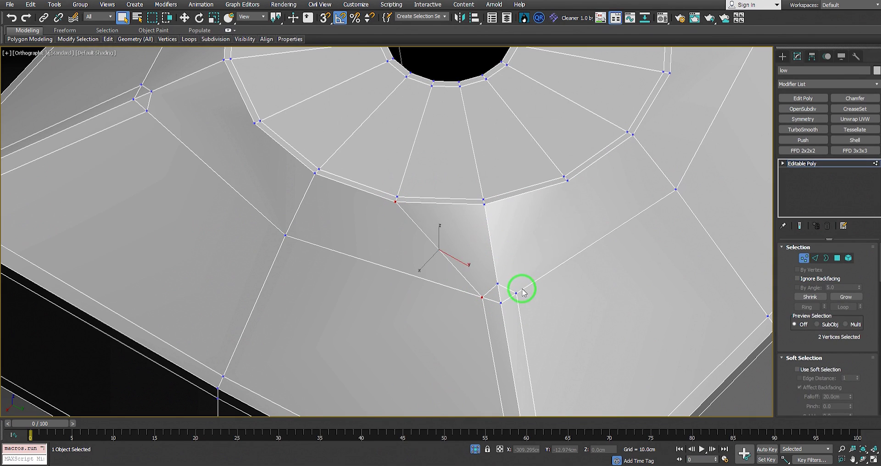
ctrl+click(567, 181)
right_click(579, 199)
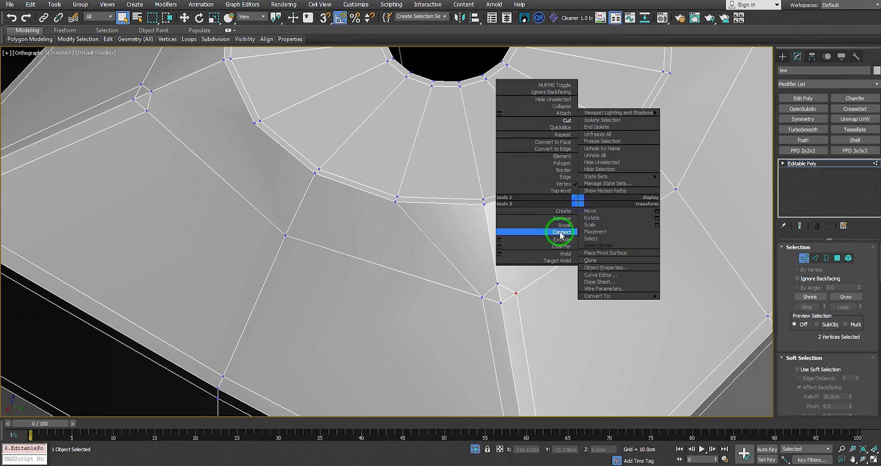
click(568, 232)
Connect the chamfer vertices of the cap's next corner to the nearest disc-rim vertices.
scroll(388, 204, down, 3)
middle_drag(391, 207, 416, 224)
scroll(451, 229, down, 5)
scroll(568, 149, down, 5)
drag(607, 103, 319, 281)
scroll(591, 143, up, 3)
alt+middle_drag(414, 213, 452, 193)
scroll(409, 87, up, 3)
scroll(410, 89, up, 3)
scroll(466, 132, up, 3)
scroll(448, 199, up, 2)
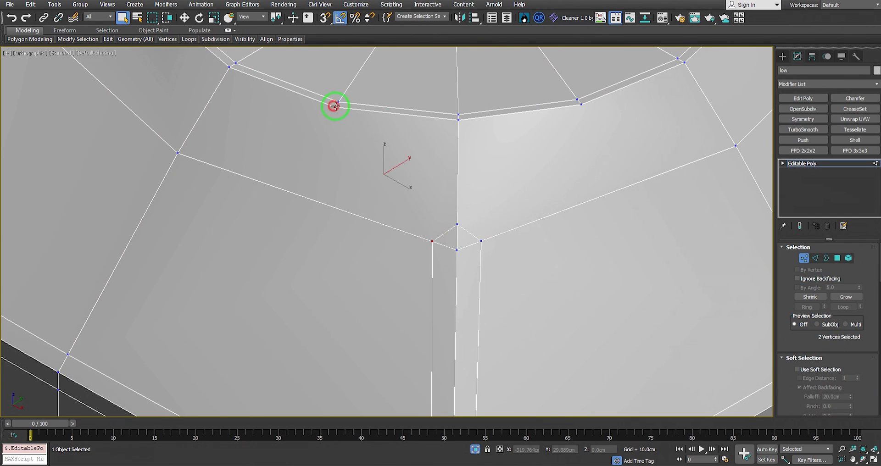
right_click(398, 123)
click(379, 152)
Examine the chamfered corners where the shaft meets the base and the polygon beside one of them.
scroll(378, 122, down, 6)
middle_drag(437, 262, 434, 137)
middle_drag(411, 395, 416, 83)
scroll(399, 298, up, 9)
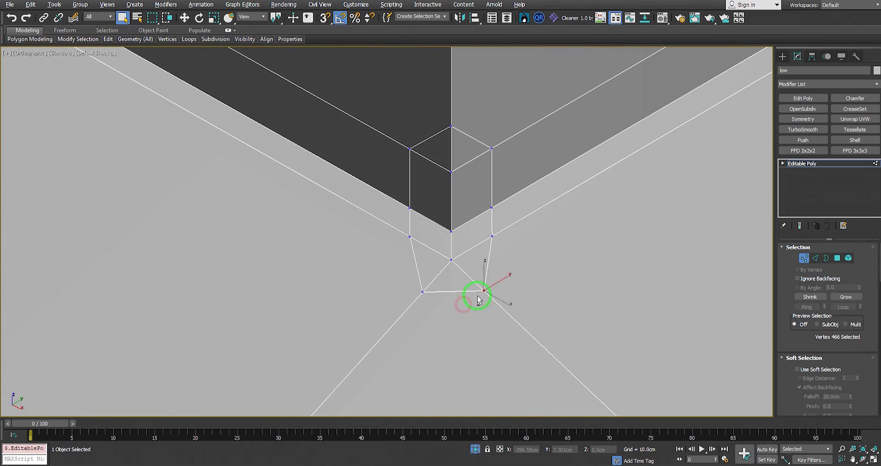
alt+middle_drag(478, 299, 499, 292)
alt+middle_drag(446, 304, 450, 299)
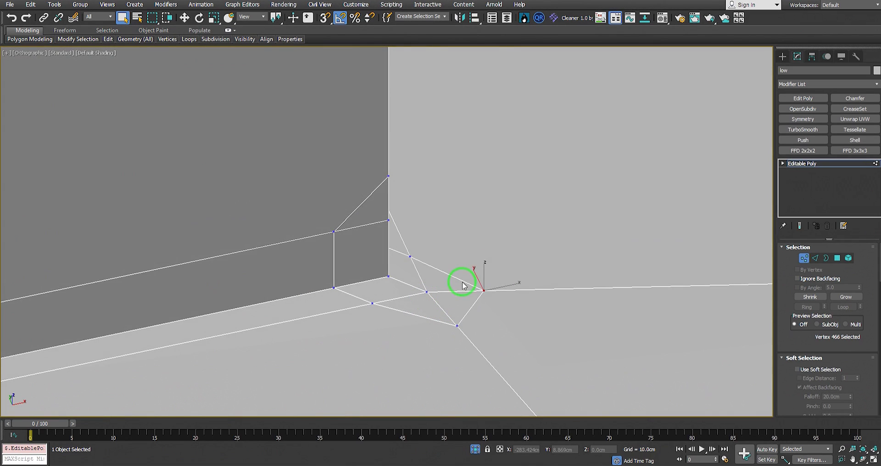
scroll(462, 286, down, 2)
middle_drag(452, 350, 464, 305)
scroll(467, 248, down, 8)
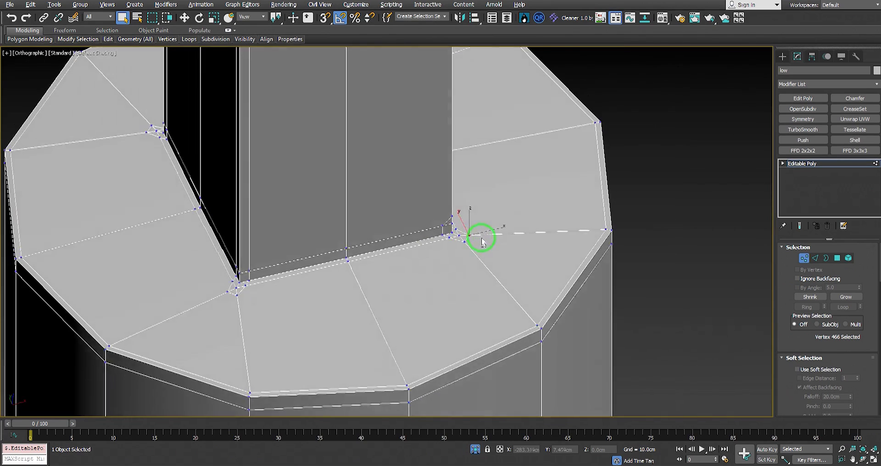
key(4)
click(453, 300)
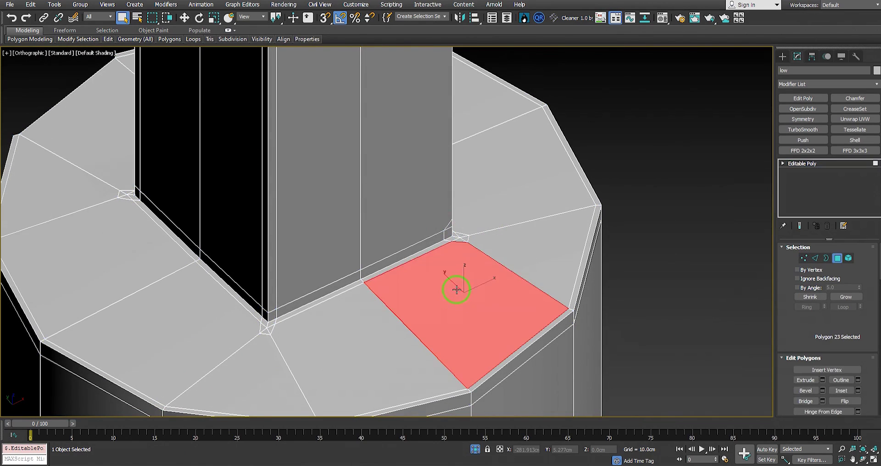
Connect both chamfer vertices of the cap's third corner to their nearest vertices on the disc's rim.
alt+middle_drag(453, 301, 374, 193)
key(1)
click(389, 167)
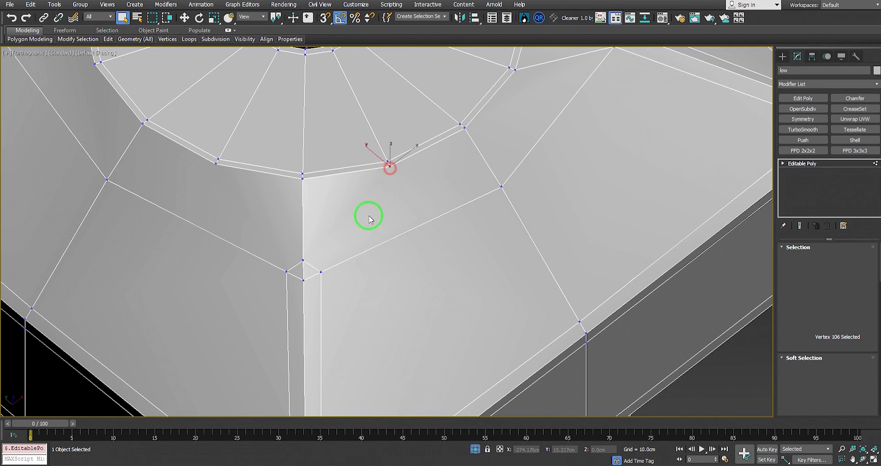
middle_drag(281, 252, 370, 292)
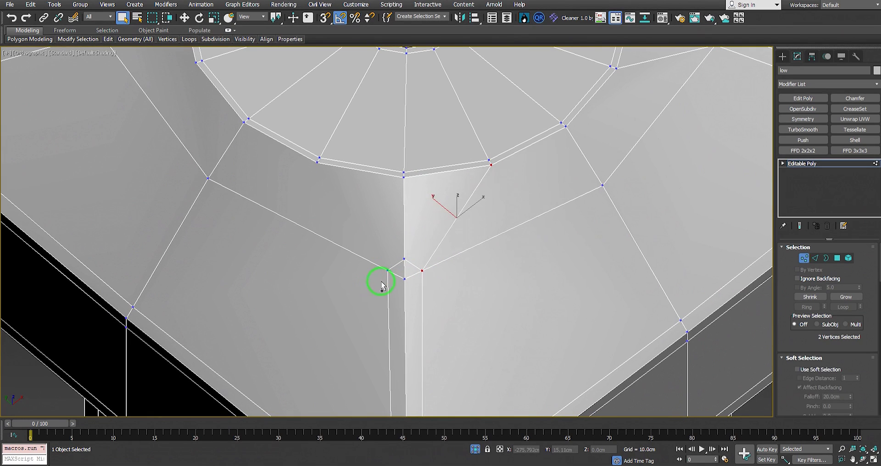
right_click(485, 222)
click(339, 205)
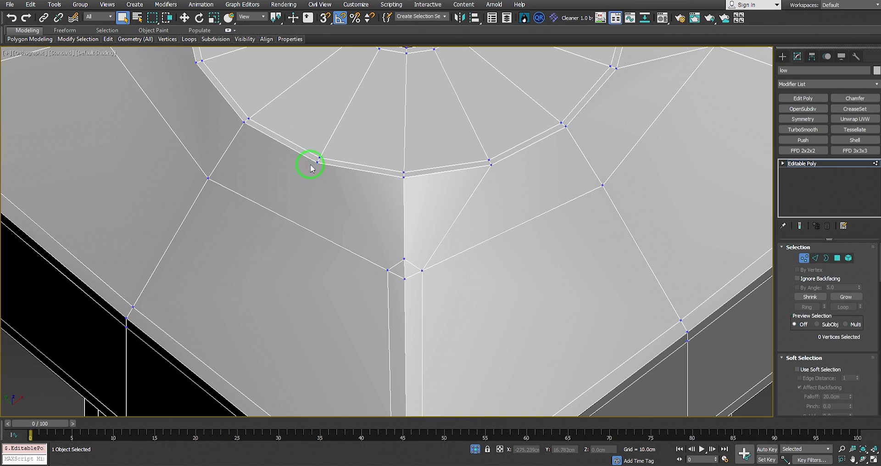
right_click(418, 226)
click(397, 255)
Connect the chamfer vertices on both sides of the cap's last corner to the disc's rim.
scroll(395, 252, down, 5)
alt+middle_drag(393, 250, 294, 252)
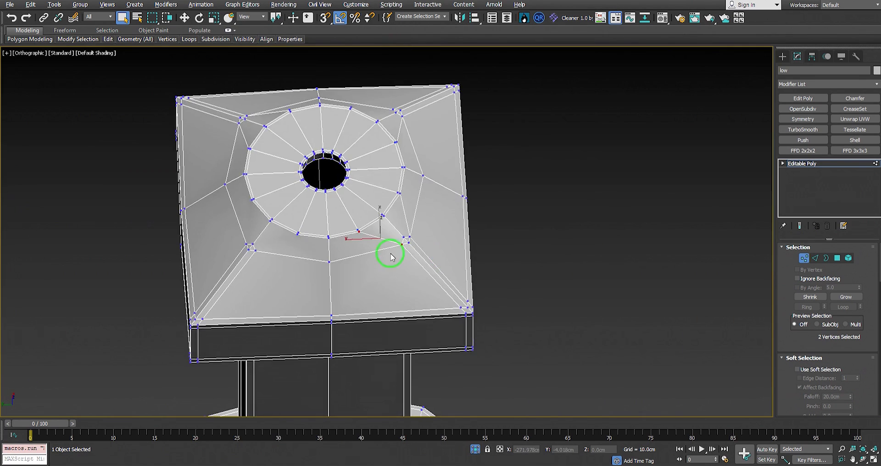
scroll(257, 250, up, 5)
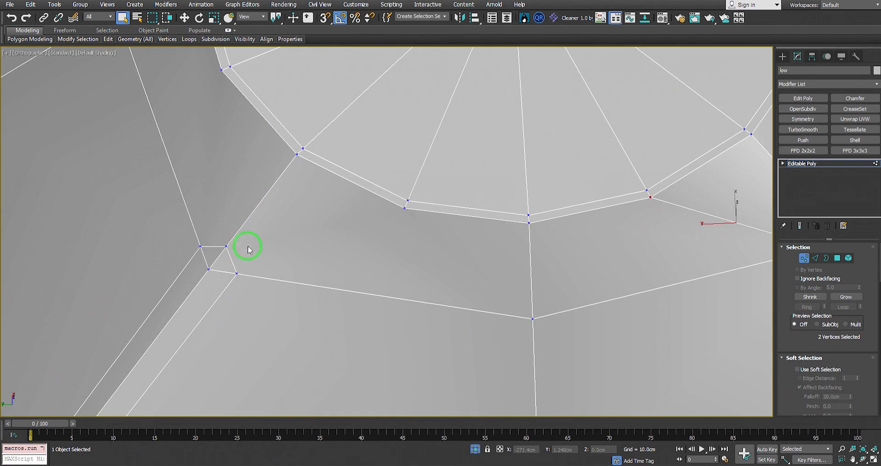
right_click(403, 209)
click(380, 230)
scroll(451, 262, up, 4)
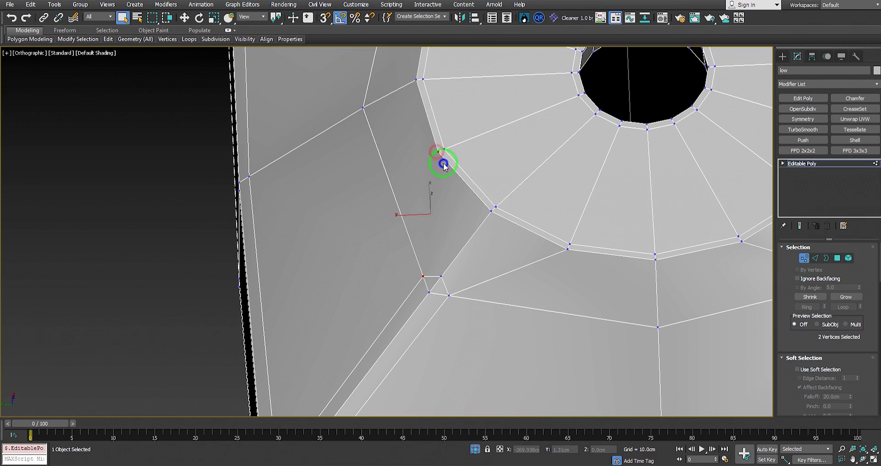
right_click(444, 164)
click(421, 193)
Select the two short edges nearest the disc on the small diamond-shaped face at one cap corner.
scroll(421, 193, down, 5)
alt+middle_drag(485, 190, 277, 205)
scroll(278, 208, up, 5)
key(2)
click(324, 210)
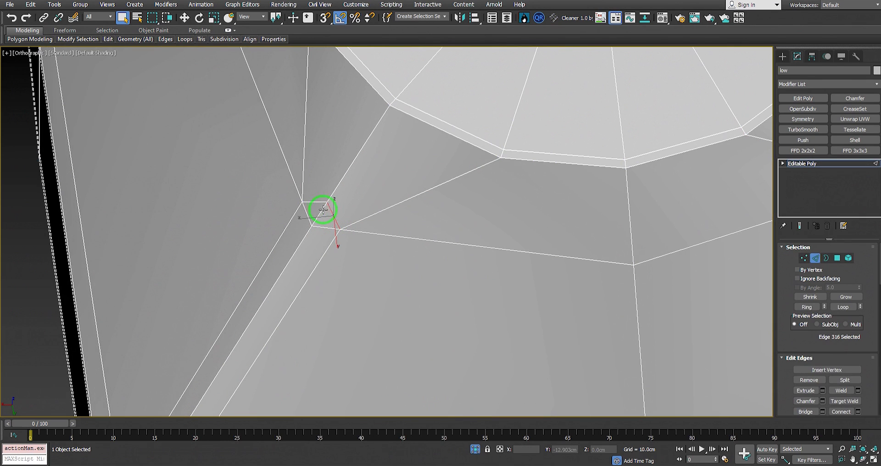
scroll(310, 204, down, 5)
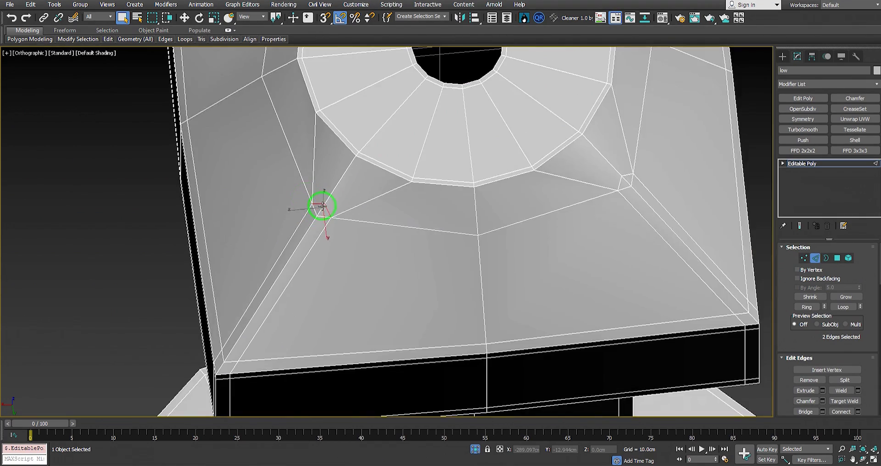
scroll(311, 201, up, 6)
mouse_move(389, 226)
middle_down()
mouse_move(353, 234)
mouse_move(378, 235)
middle_up()
scroll(358, 205, down, 3)
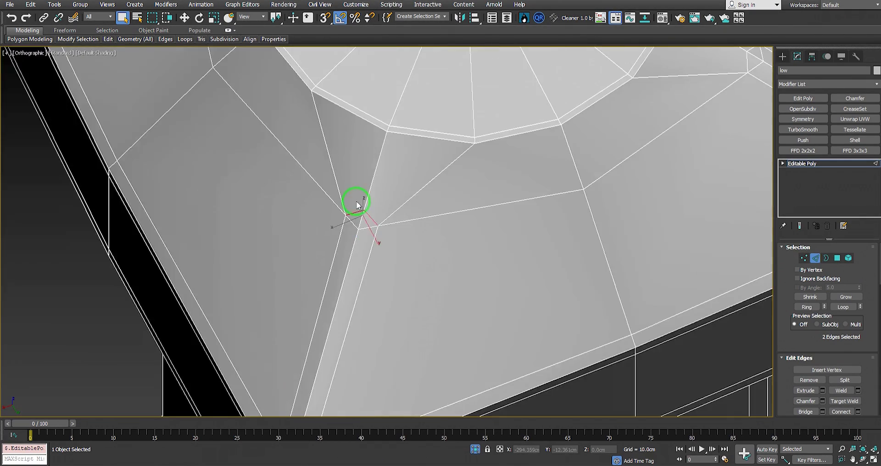
alt+middle_drag(358, 205, 390, 274)
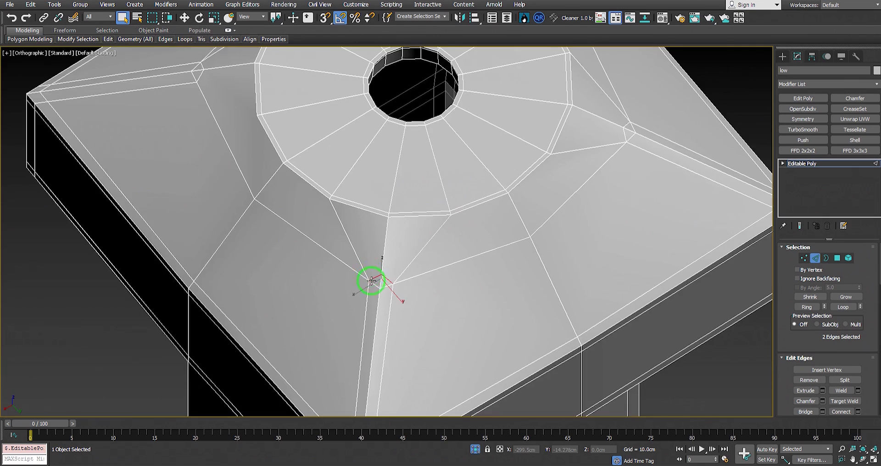
scroll(372, 281, up, 4)
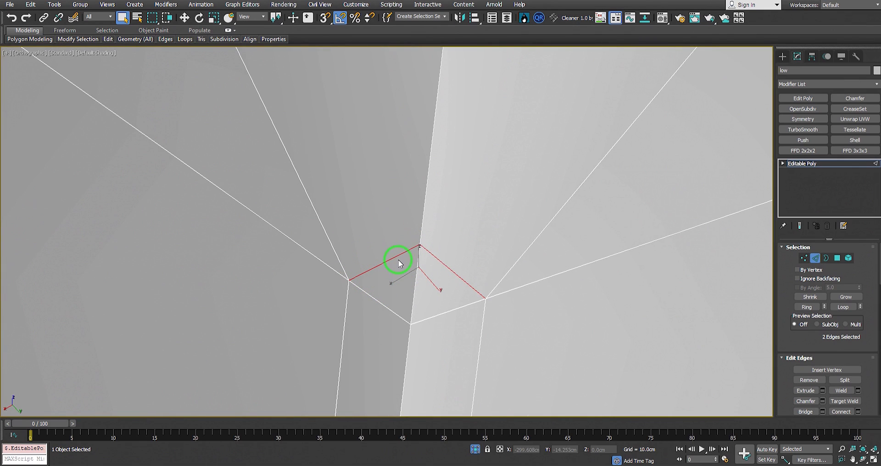
Extend the selection to the matching short edges at the other three cap corners with Similar, adding the missed edge.
mouse_move(72, 44)
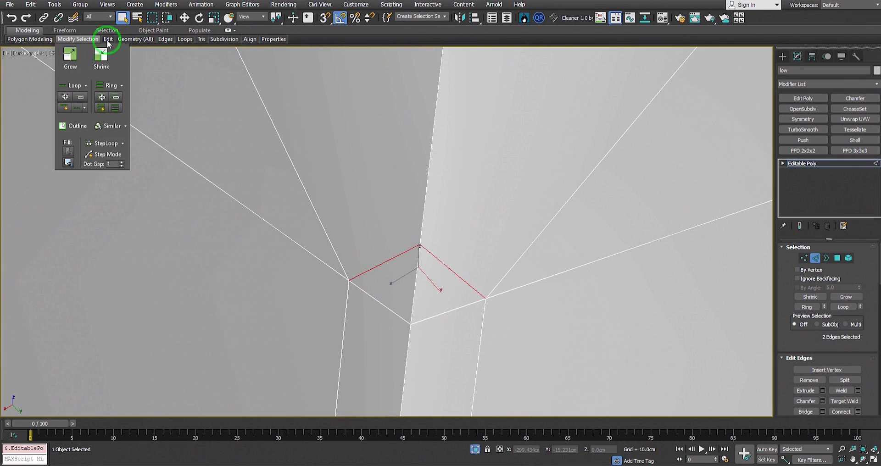
click(105, 127)
scroll(378, 230, down, 5)
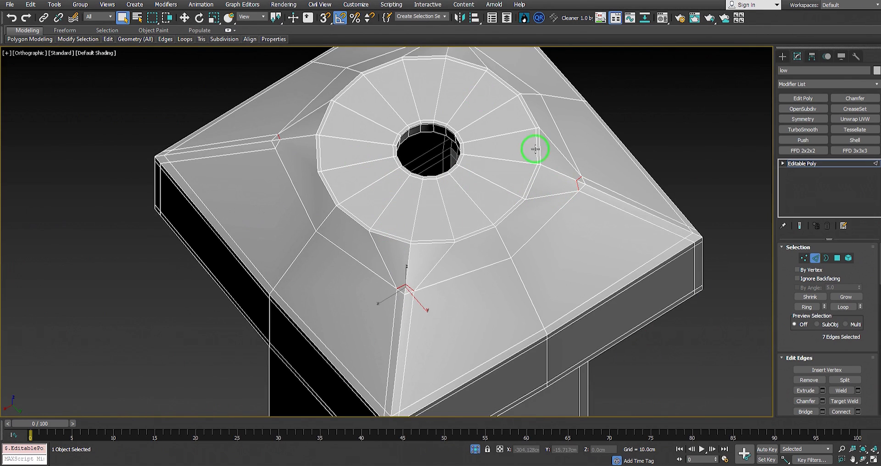
middle_drag(535, 149, 516, 215)
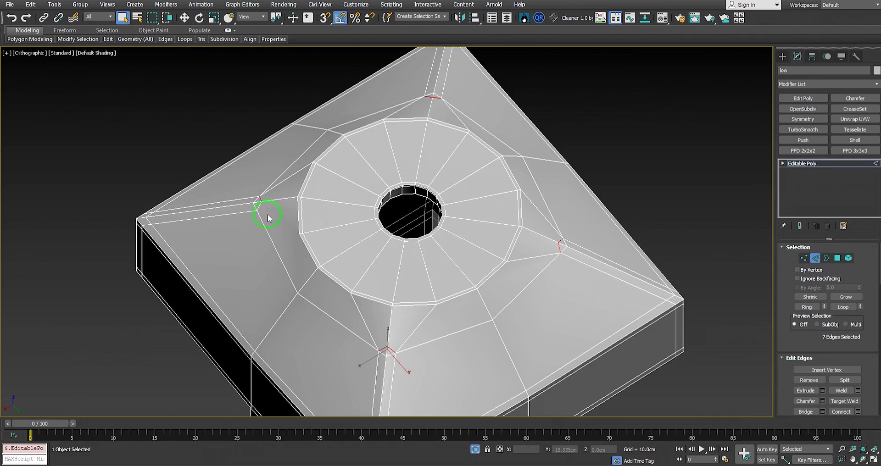
scroll(257, 216, up, 6)
scroll(268, 190, down, 8)
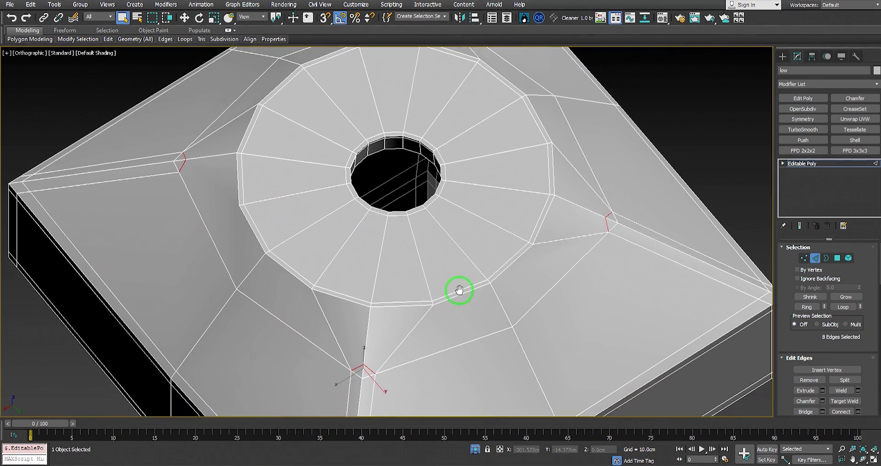
Remove the selected short edges nearest the disc from the diamond-shaped faces at the cap's four corners.
middle_drag(459, 290, 483, 226)
scroll(384, 323, up, 2)
click(381, 320)
scroll(385, 312, down, 6)
scroll(304, 220, up, 2)
key(ctrl+z)
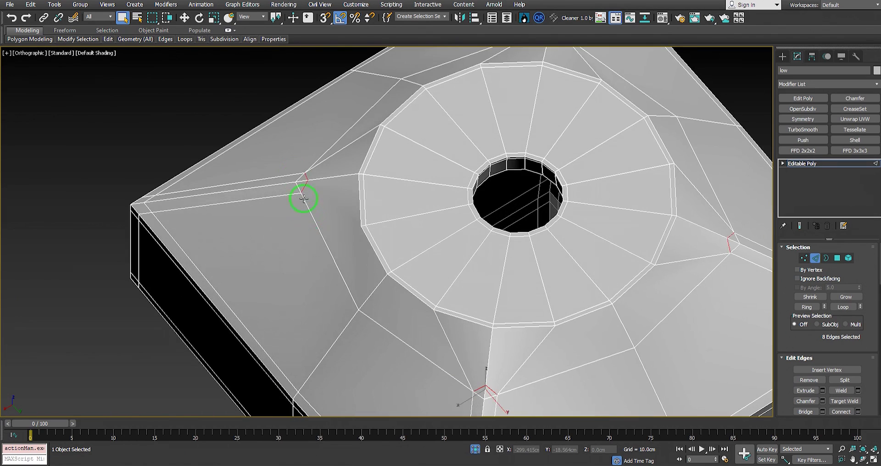
scroll(296, 181, up, 6)
scroll(369, 223, down, 2)
middle_drag(472, 364, 427, 225)
alt+middle_drag(427, 225, 429, 226)
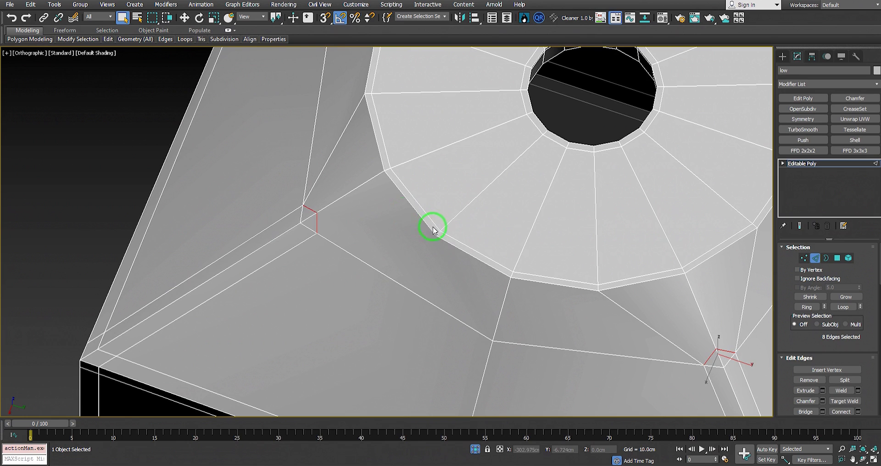
scroll(406, 216, down, 2)
Connect the side chamfer vertex at one cap corner to the neighbouring vertex on the disc's rim.
key(1)
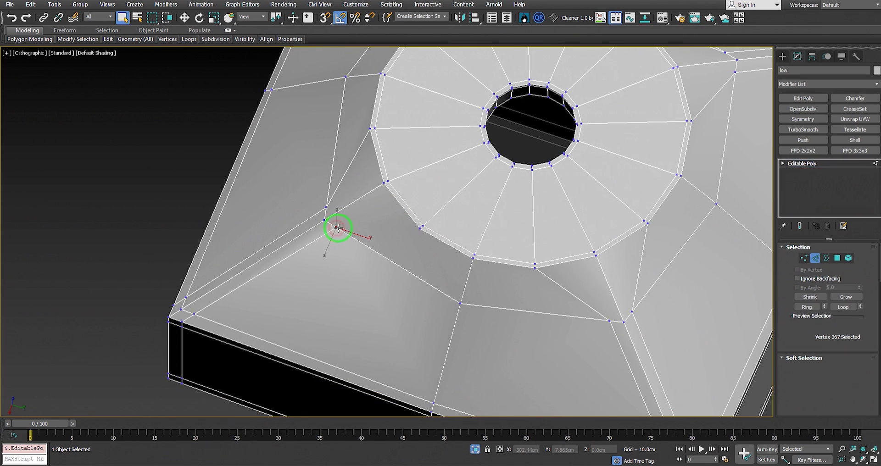
click(338, 228)
scroll(338, 228, up, 2)
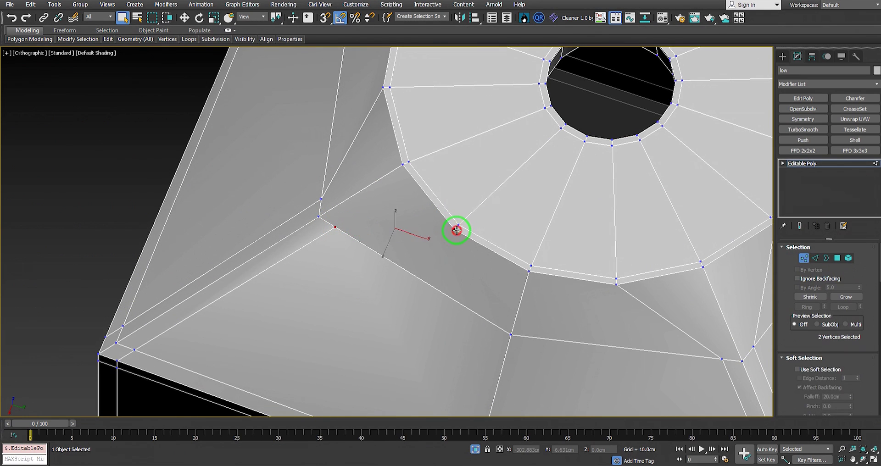
scroll(350, 199, down, 3)
scroll(364, 205, up, 2)
right_click(409, 179)
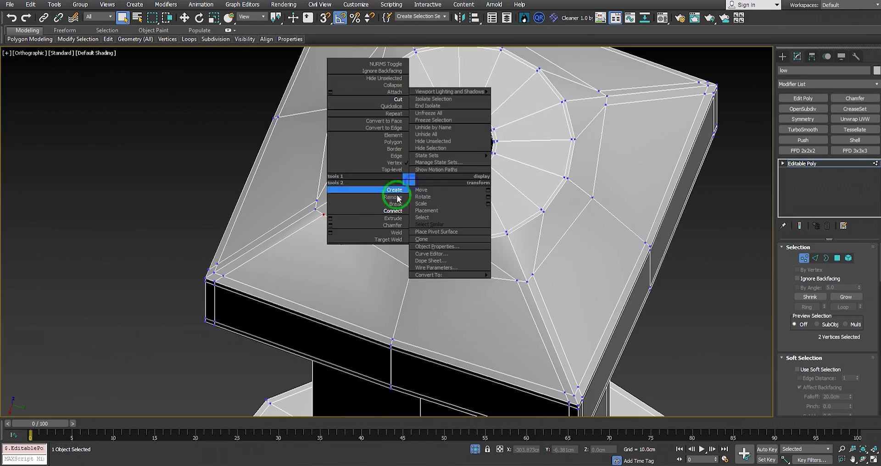
click(389, 217)
Connect the side chamfer vertices at the remaining cap corners to their neighbouring vertices on the disc's rim.
scroll(364, 206, down, 3)
scroll(373, 226, up, 3)
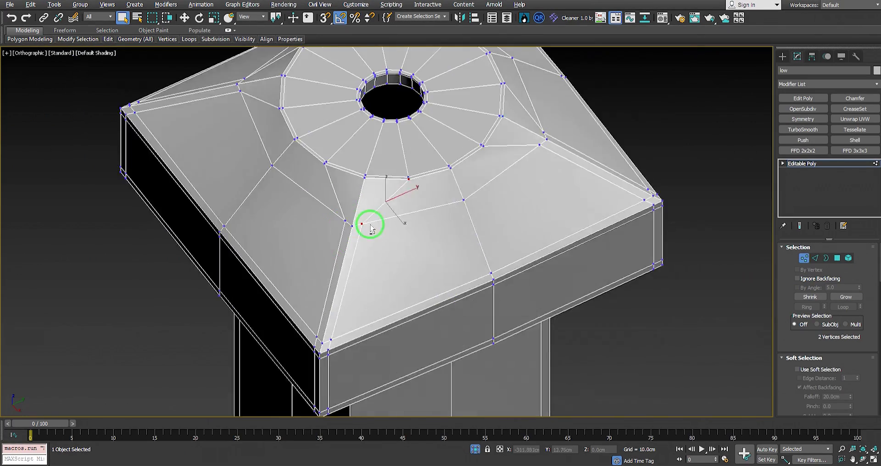
scroll(371, 225, down, 3)
scroll(359, 229, up, 3)
alt+middle_drag(346, 230, 382, 245)
scroll(345, 234, up, 3)
scroll(305, 231, up, 3)
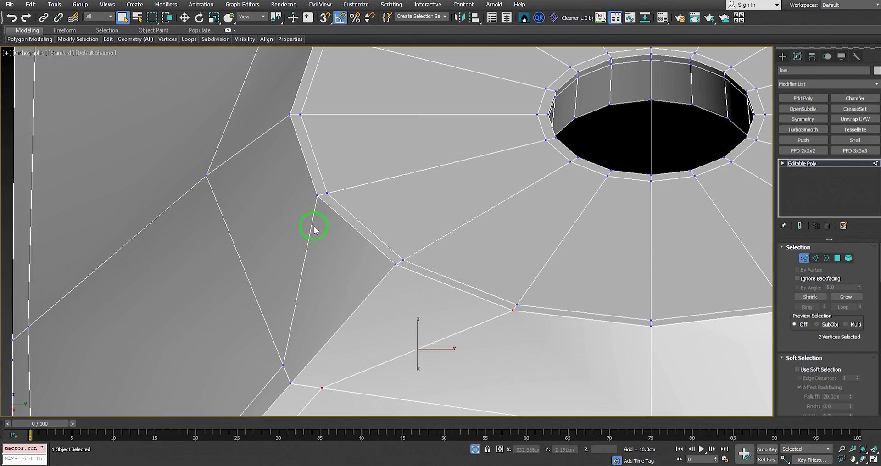
scroll(294, 184, up, 3)
scroll(294, 172, down, 4)
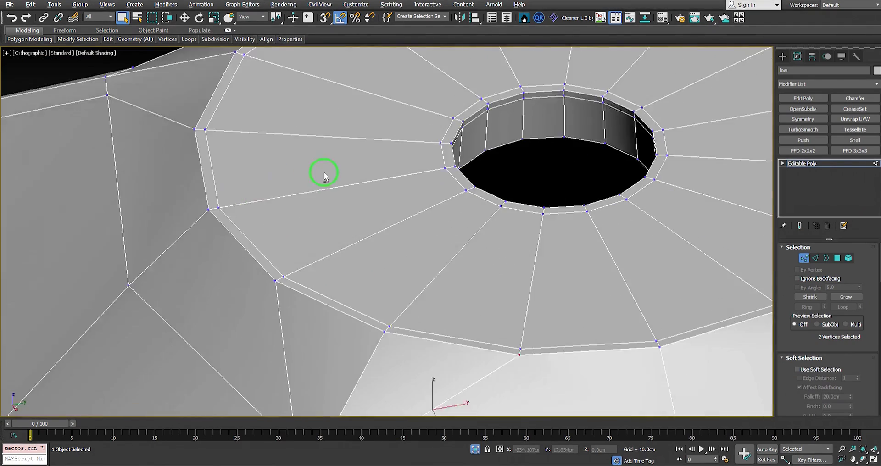
Insert a supporting edge loop on the cap's slope just outside the disc's rim with Swift Loop.
scroll(324, 177, up, 5)
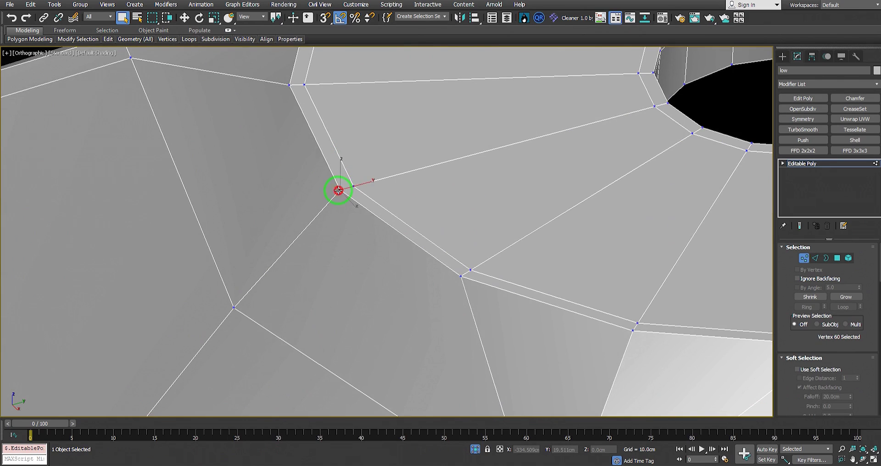
scroll(338, 191, down, 3)
alt+middle_drag(338, 190, 324, 176)
scroll(385, 226, up, 3)
key(alt+c)
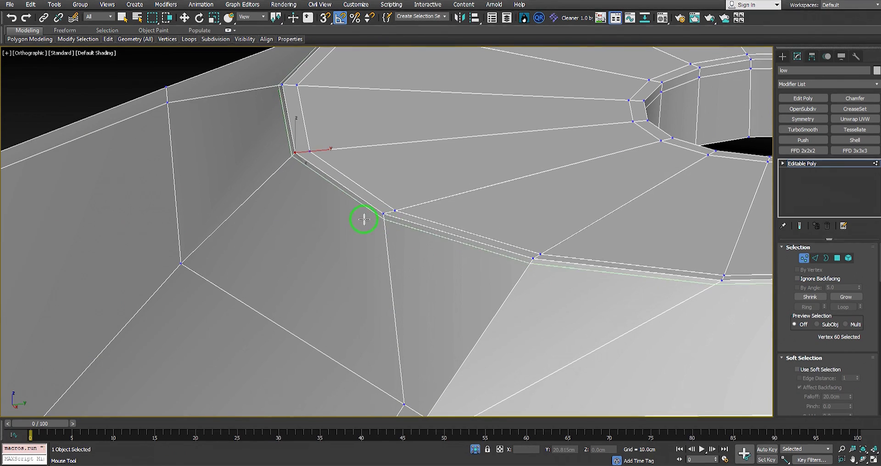
key(2)
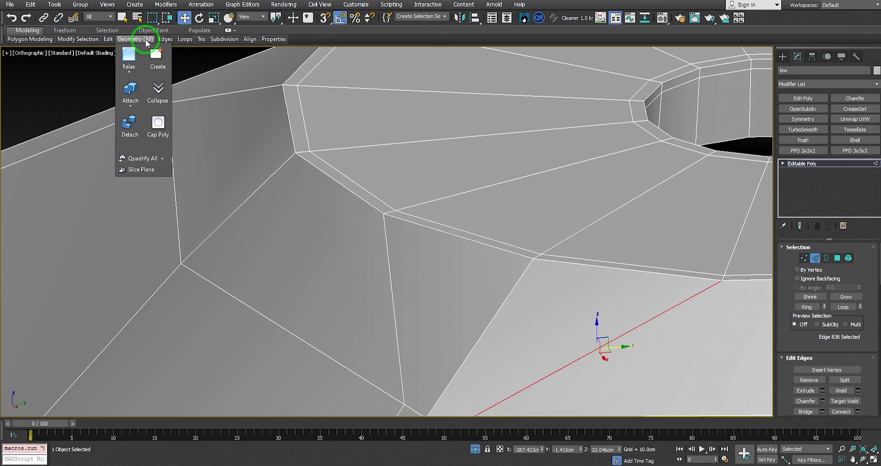
mouse_move(109, 40)
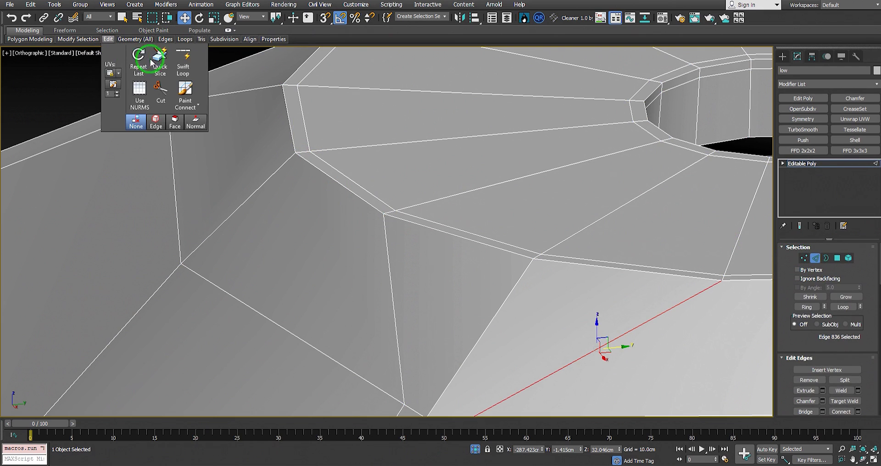
click(182, 64)
click(388, 230)
scroll(279, 187, down, 6)
alt+middle_drag(430, 226, 415, 237)
scroll(282, 187, up, 2)
alt+middle_drag(285, 187, 324, 202)
scroll(335, 202, up, 2)
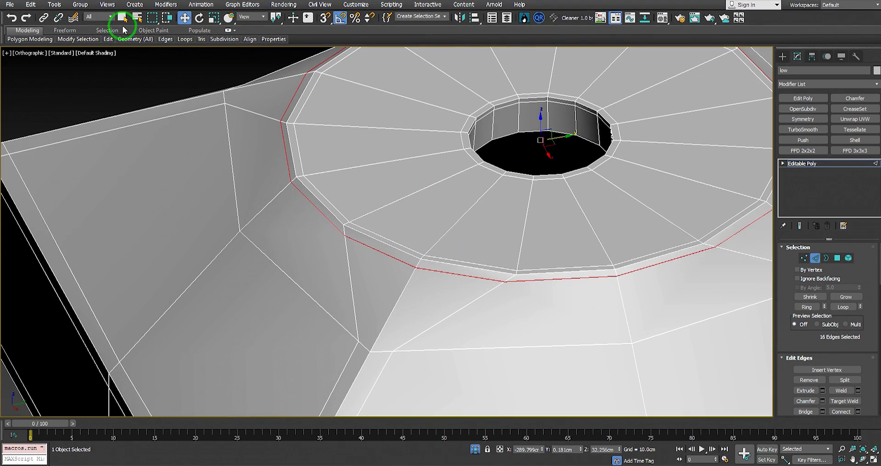
mouse_move(109, 45)
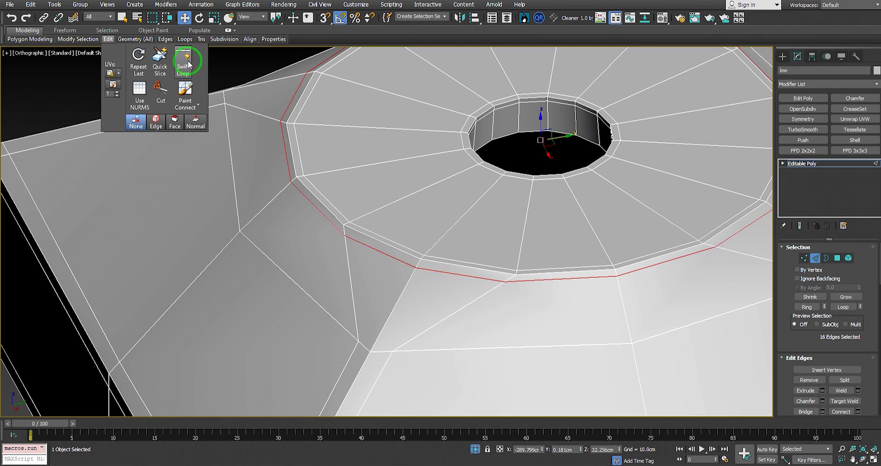
scroll(344, 235, up, 2)
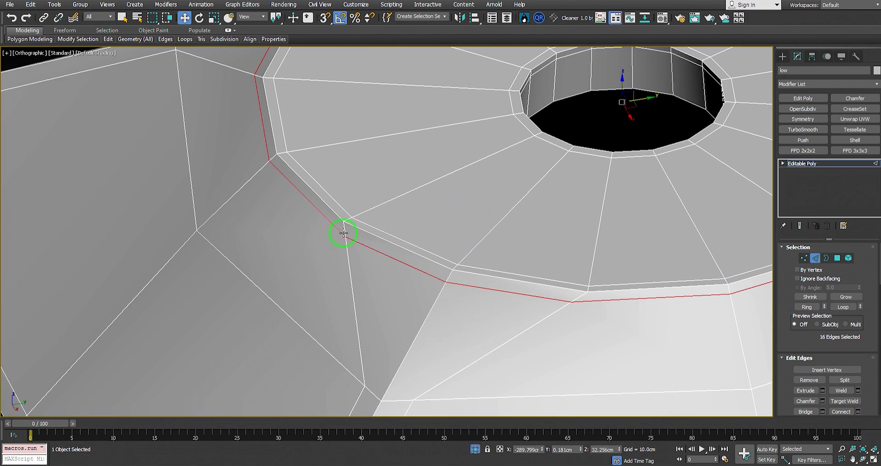
scroll(376, 191, down, 4)
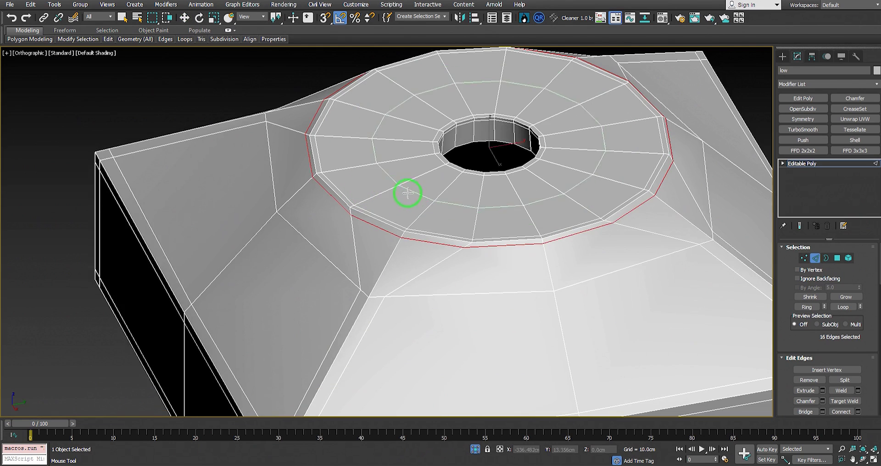
right_click(392, 191)
scroll(367, 191, up, 4)
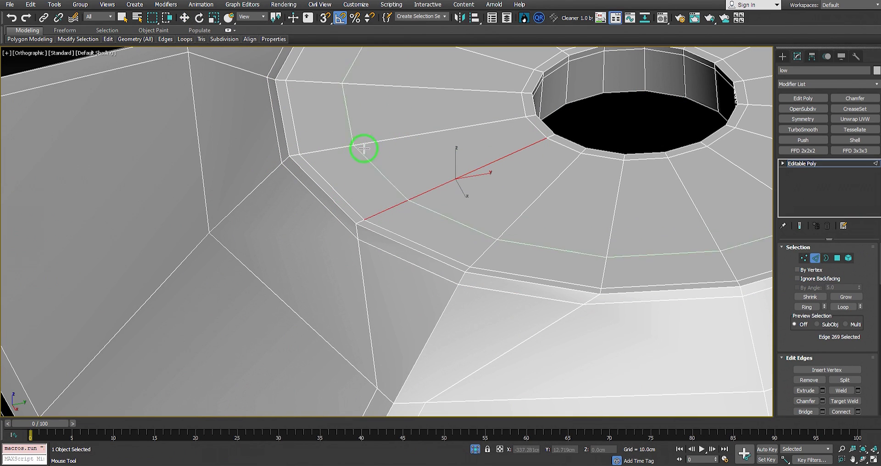
scroll(297, 191, down, 3)
scroll(346, 224, up, 3)
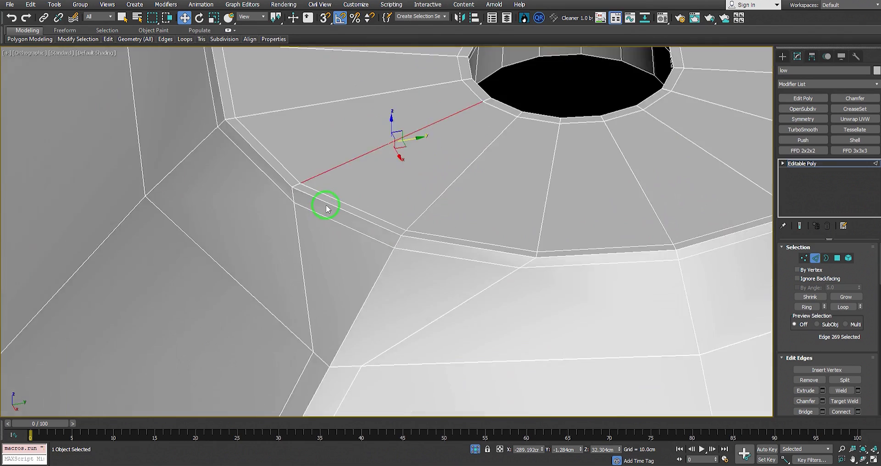
scroll(326, 210, down, 3)
click(328, 212)
Apply a TurboSmooth modifier to the whole model.
scroll(381, 198, down, 4)
middle_drag(413, 211, 417, 191)
scroll(416, 191, up, 2)
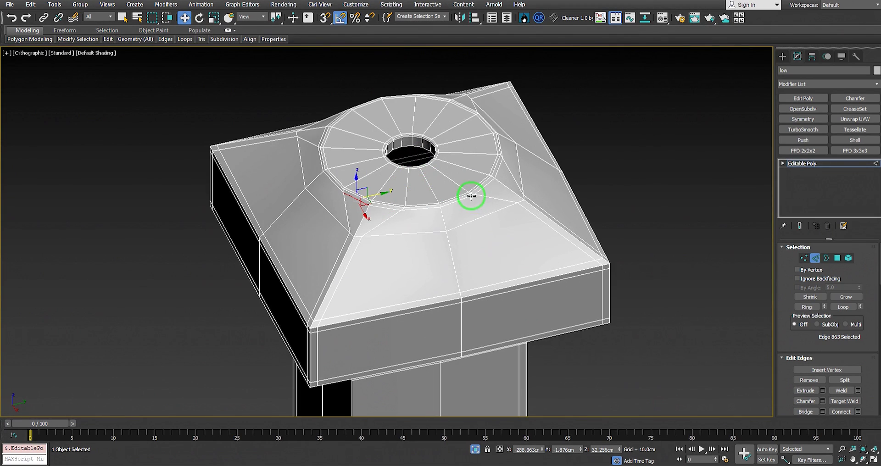
click(809, 133)
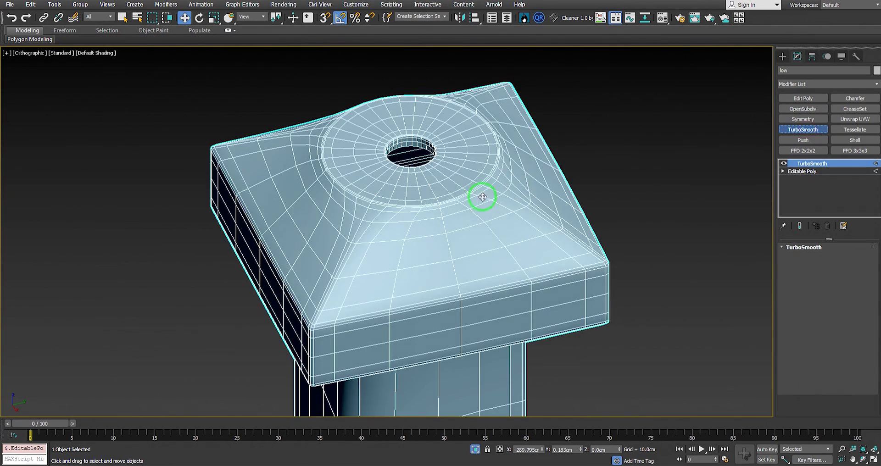
Examine the smoothed cap and the joint between cap underside and shaft with the wireframe hidden.
middle_drag(472, 201, 547, 173)
scroll(468, 191, up, 3)
key(F4)
scroll(471, 185, down, 2)
middle_drag(471, 184, 468, 156)
scroll(462, 177, down, 3)
scroll(484, 165, up, 5)
scroll(508, 150, down, 1)
scroll(468, 157, up, 4)
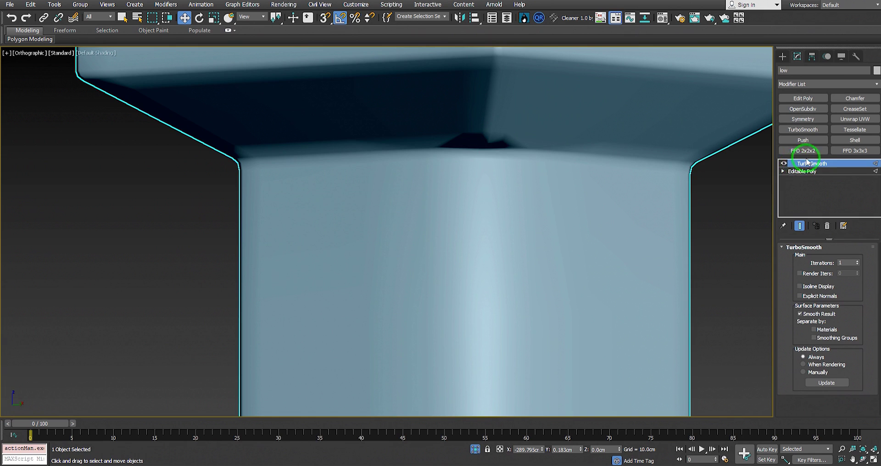
Return to the base mesh's edges with the wireframe shown and select the vertical corner edges of the shaft below the cap.
key(2)
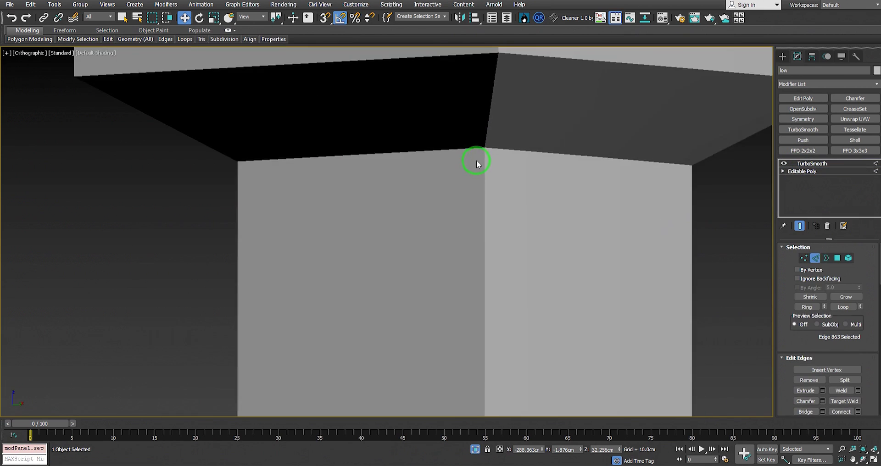
key(F4)
scroll(479, 160, down, 3)
scroll(485, 144, up, 4)
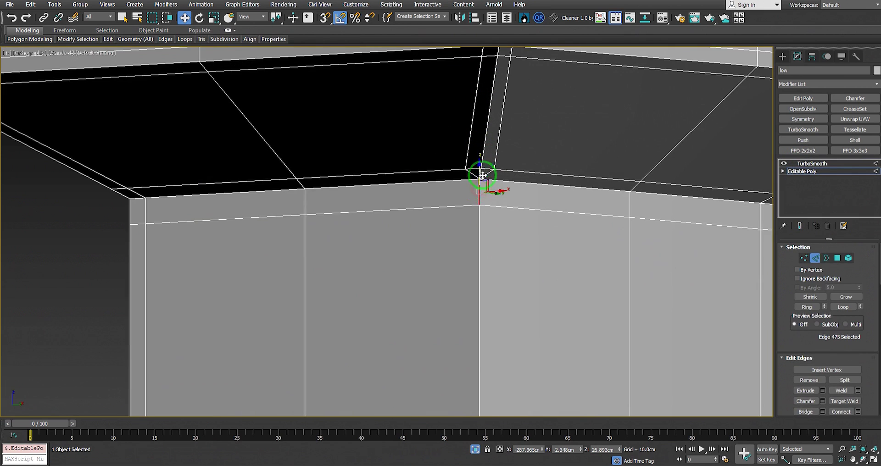
alt+middle_drag(487, 167, 491, 149)
scroll(491, 149, down, 3)
scroll(491, 152, up, 3)
scroll(488, 92, down, 3)
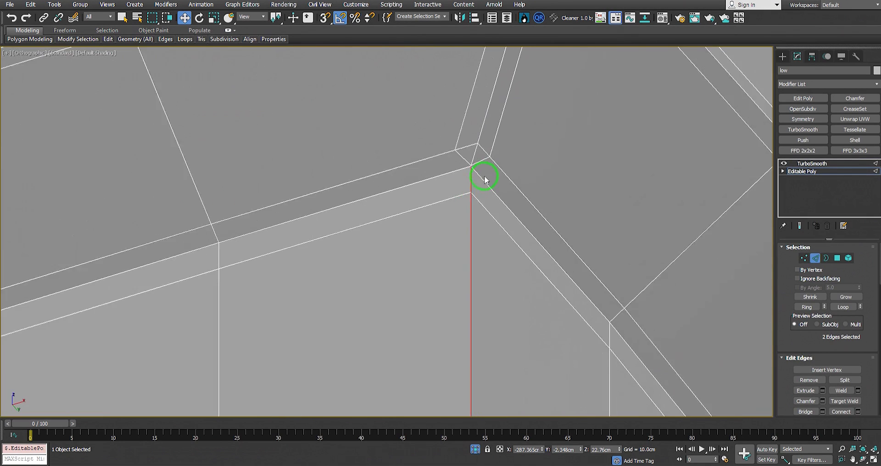
click(459, 156)
scroll(459, 154, up, 3)
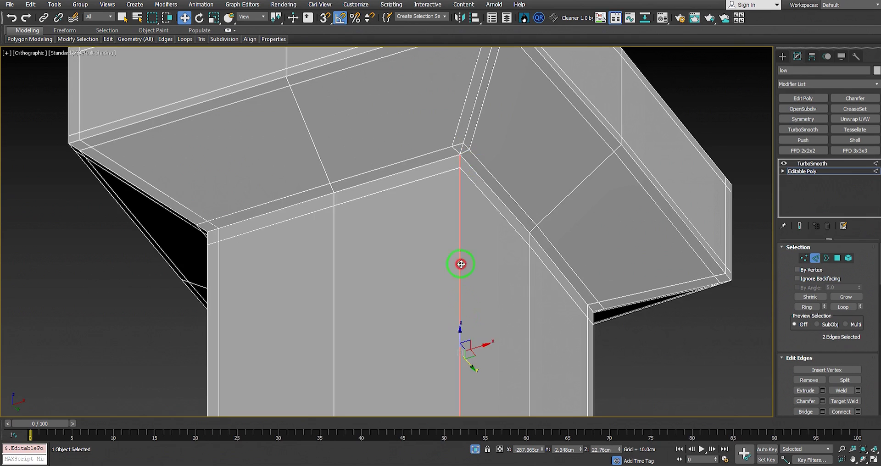
scroll(463, 304, down, 5)
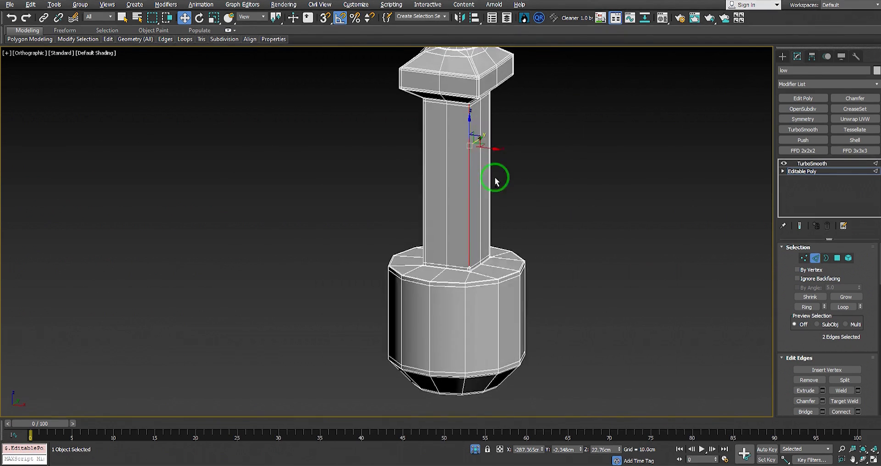
Cut a supporting edge along one side of the shaft's corner, from the chamfer vertex under the cap down to the base.
scroll(487, 102, up, 6)
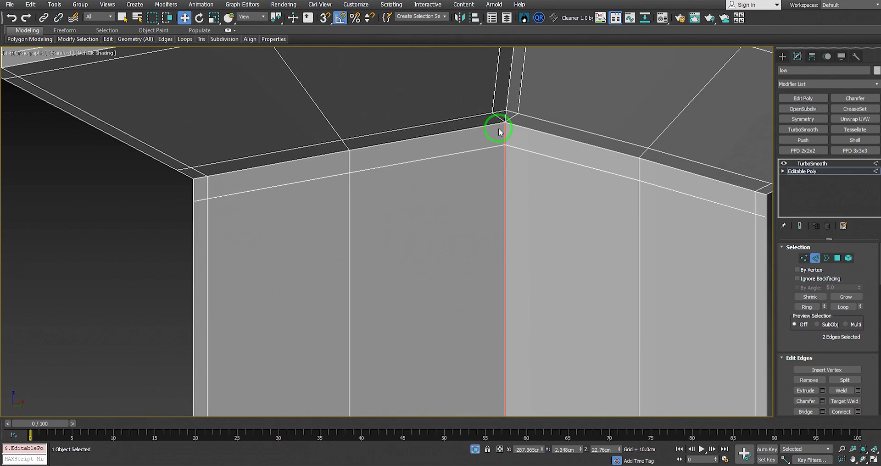
scroll(499, 128, down, 2)
alt+middle_drag(499, 131, 501, 149)
scroll(502, 120, up, 5)
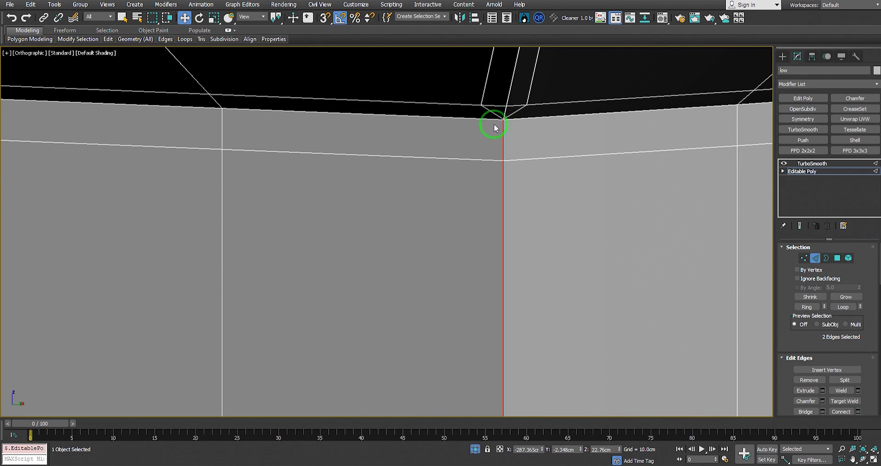
scroll(496, 98, down, 4)
scroll(499, 97, up, 5)
right_click(497, 106)
click(484, 26)
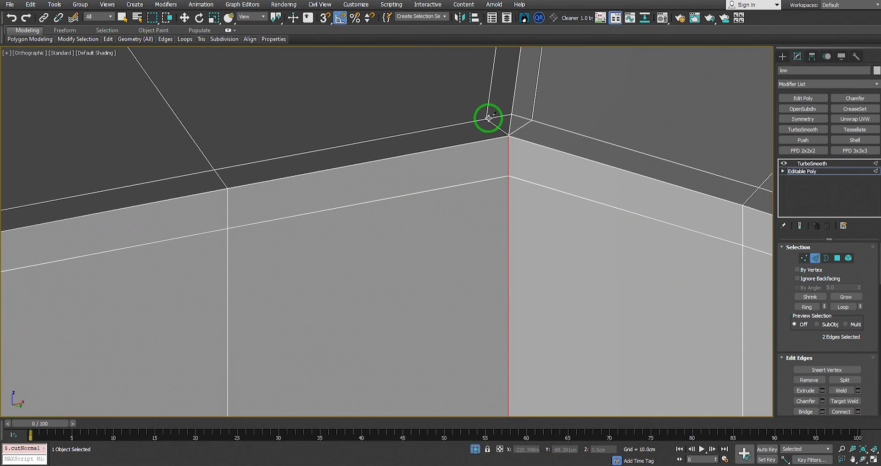
middle_drag(484, 153, 478, 96)
scroll(478, 97, down, 4)
middle_drag(484, 230, 477, 77)
scroll(469, 234, down, 1)
scroll(463, 245, down, 2)
alt+middle_drag(463, 250, 467, 312)
scroll(468, 344, up, 3)
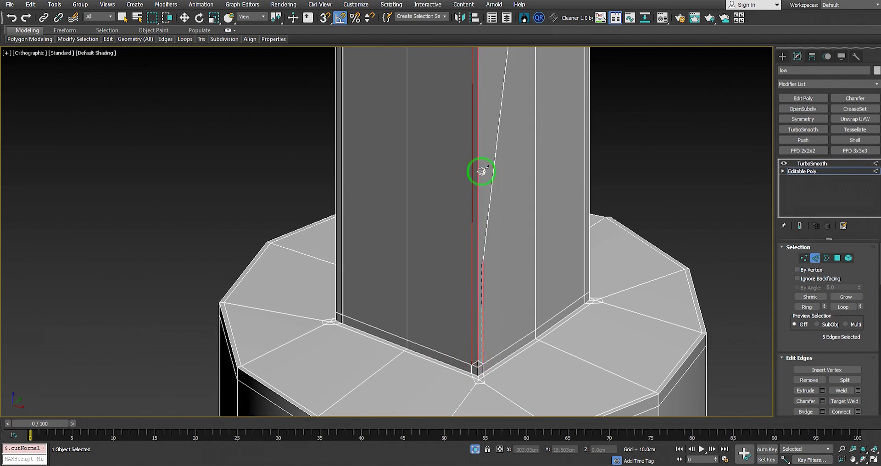
Cut the matching supporting edge on the other side of the shaft's corner, up to the chamfer vertex under the cap.
middle_drag(487, 118, 478, 235)
scroll(476, 137, down, 3)
scroll(476, 84, up, 5)
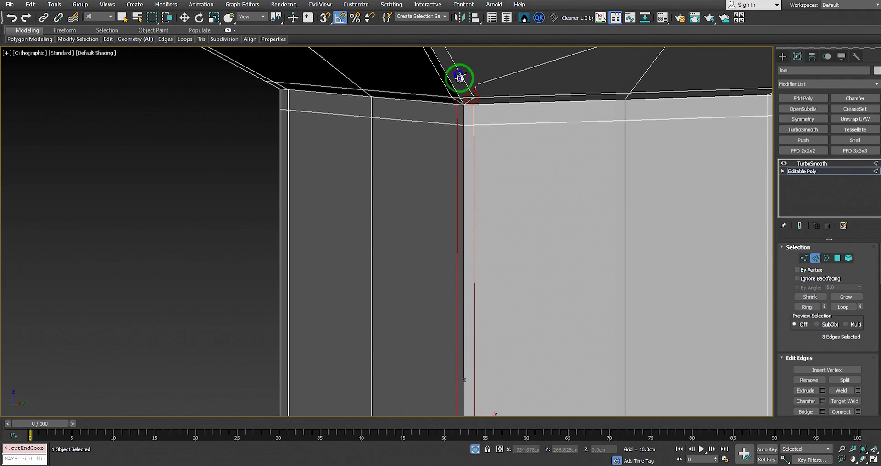
right_click(471, 108)
Examine the shaft's top corner with the TurboSmooth result shown.
scroll(469, 94, up, 5)
key(2)
key(q)
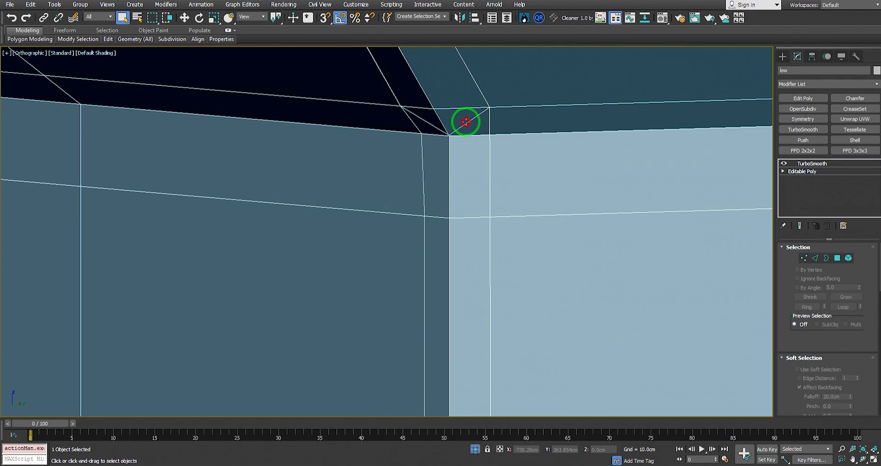
key(Page_Up)
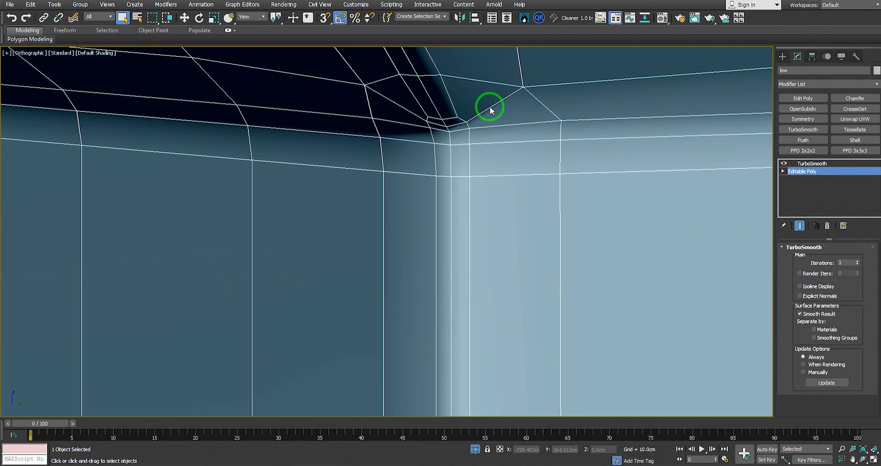
scroll(477, 113, up, 2)
scroll(471, 116, down, 4)
scroll(469, 118, up, 4)
Remove the leftover diagonal edges at the shaft's corners, just under the cap and just above the cylindrical base.
key(Page_Up)
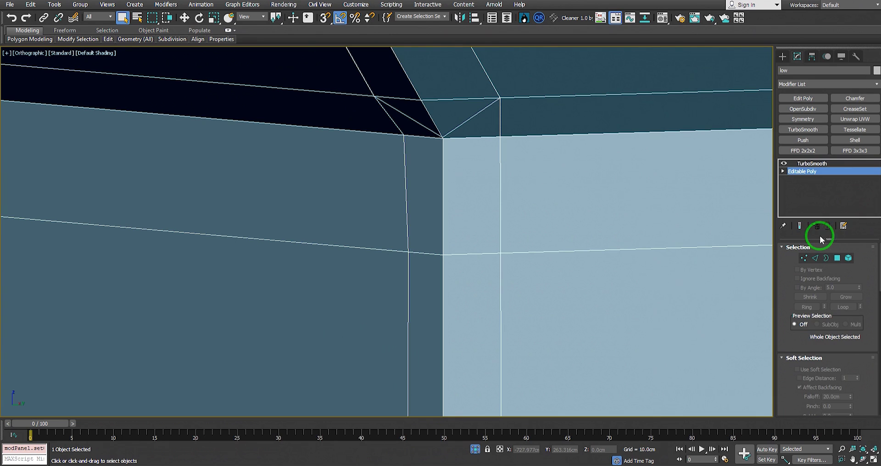
click(816, 259)
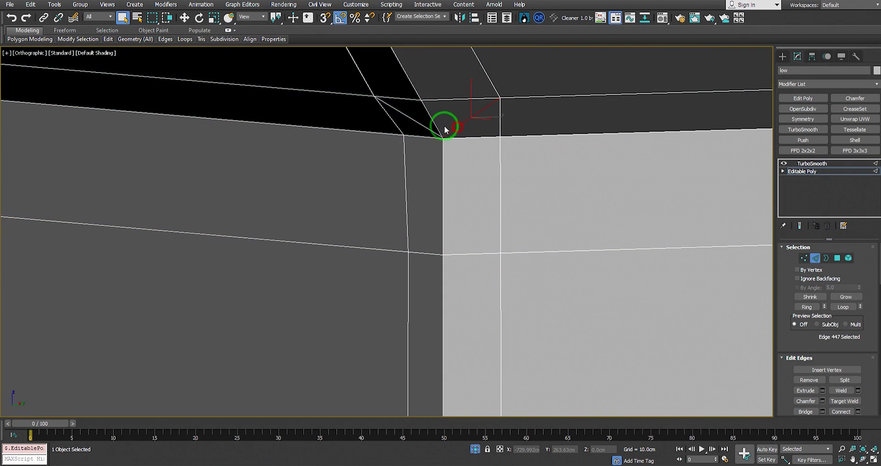
scroll(417, 87, down, 8)
middle_drag(438, 218, 436, 74)
alt+middle_drag(436, 73, 433, 136)
scroll(415, 275, up, 5)
scroll(425, 234, up, 5)
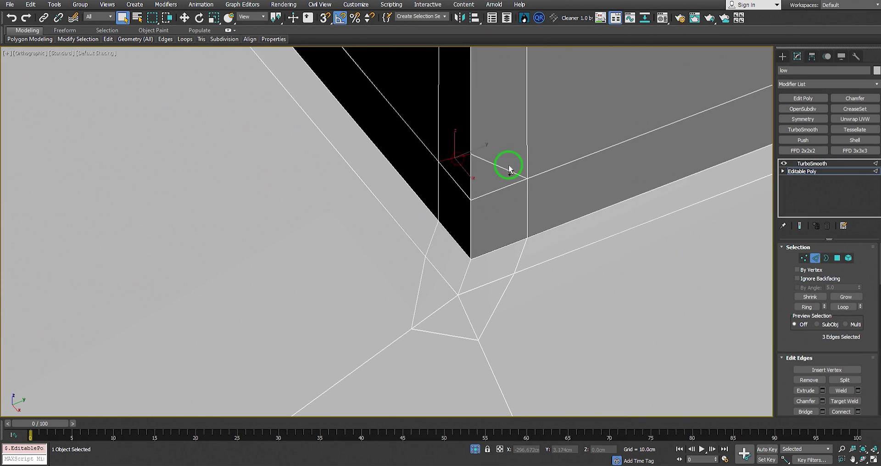
scroll(455, 140, down, 9)
middle_drag(432, 92, 457, 344)
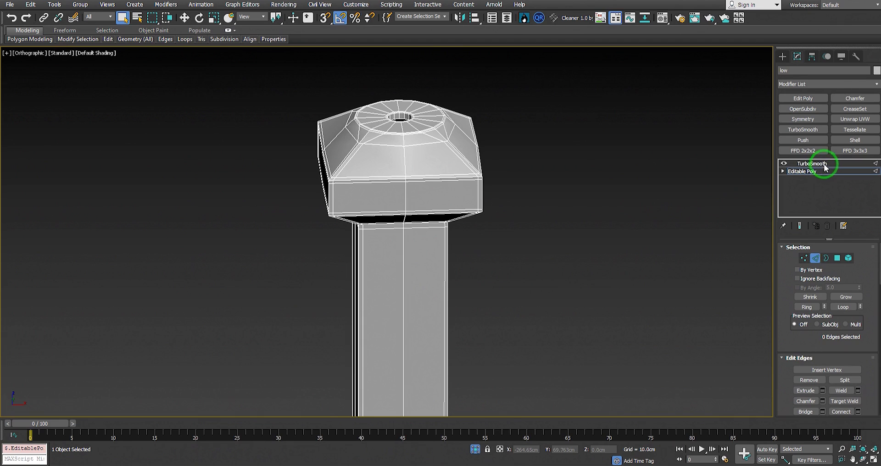
Set the TurboSmooth iterations to 3 and examine the smoothed cylindrical base, first without and then with its wireframe.
key(F4)
scroll(373, 161, up, 2)
scroll(376, 169, down, 6)
alt+middle_drag(376, 168, 371, 258)
scroll(371, 258, up, 2)
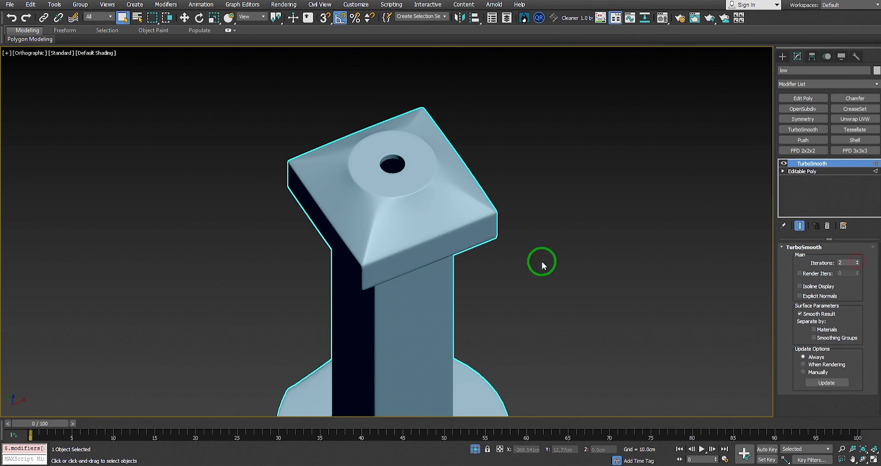
scroll(409, 251, down, 5)
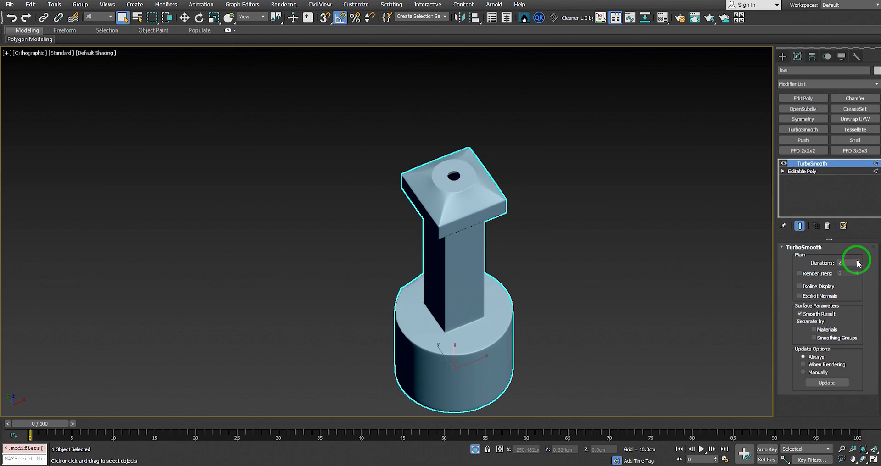
alt+middle_drag(506, 292, 299, 175)
scroll(421, 265, up, 5)
scroll(460, 248, down, 2)
alt+middle_drag(460, 249, 450, 274)
scroll(450, 273, up, 2)
scroll(450, 274, down, 3)
key(F4)
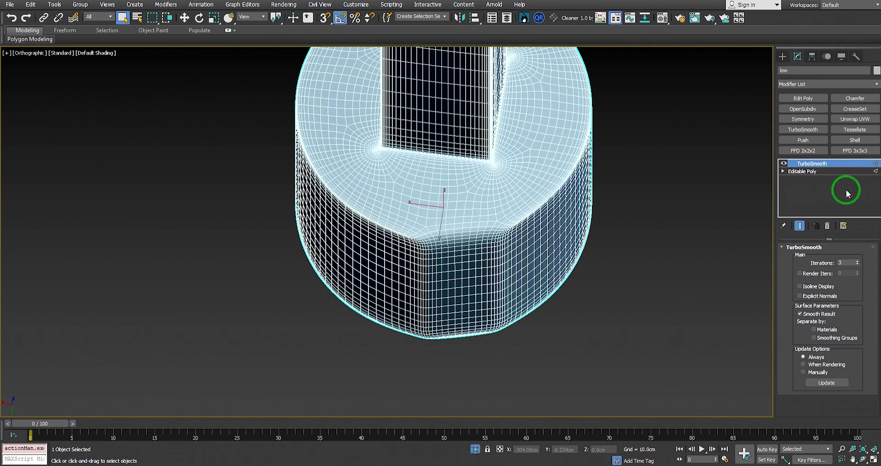
Cut a supporting edge along the bevelled top rim of the cylindrical base, between the corners with doubled vertical edges.
key(2)
scroll(413, 255, up, 2)
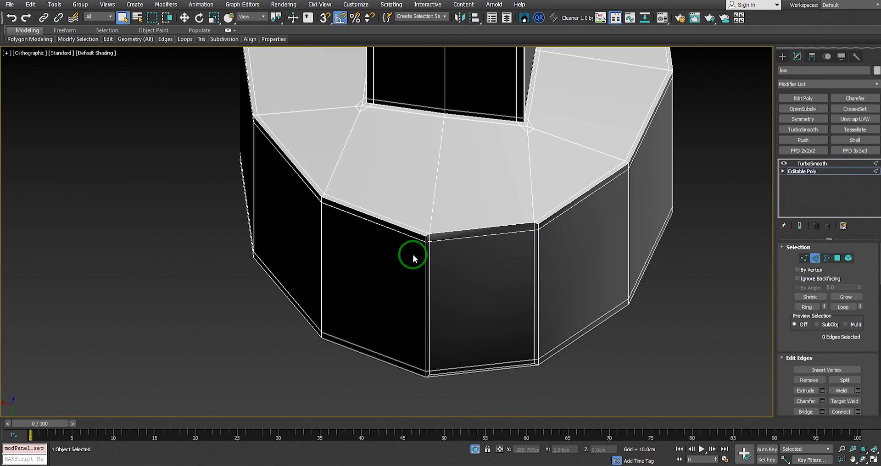
click(539, 221)
scroll(537, 221, up, 3)
mouse_move(523, 221)
alt+middle_down()
mouse_move(502, 223)
mouse_move(488, 211)
mouse_move(530, 219)
alt+middle_up()
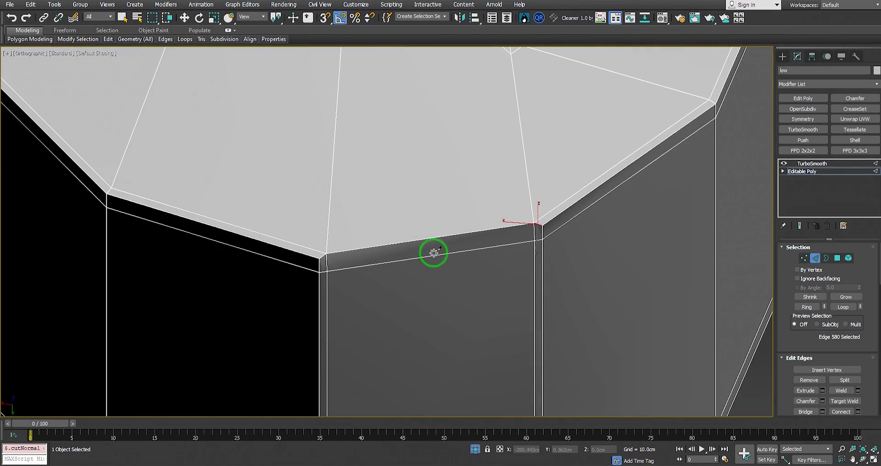
alt+middle_drag(434, 253, 320, 185)
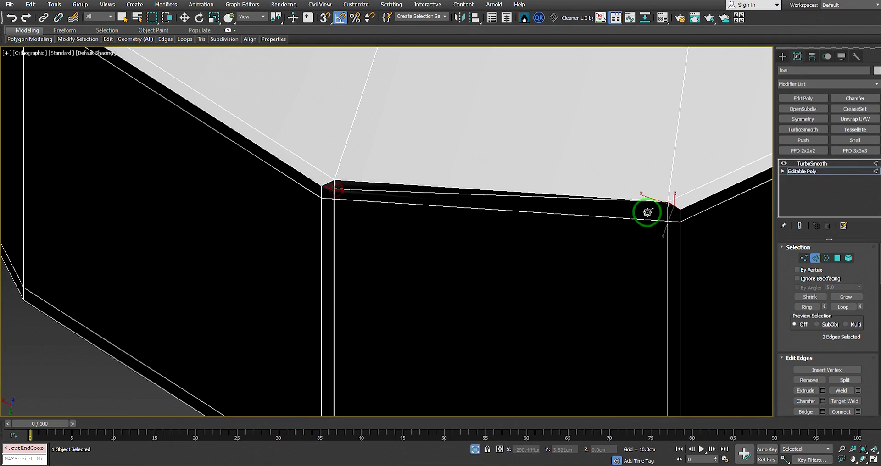
middle_drag(681, 211, 618, 219)
alt+middle_drag(277, 209, 343, 137)
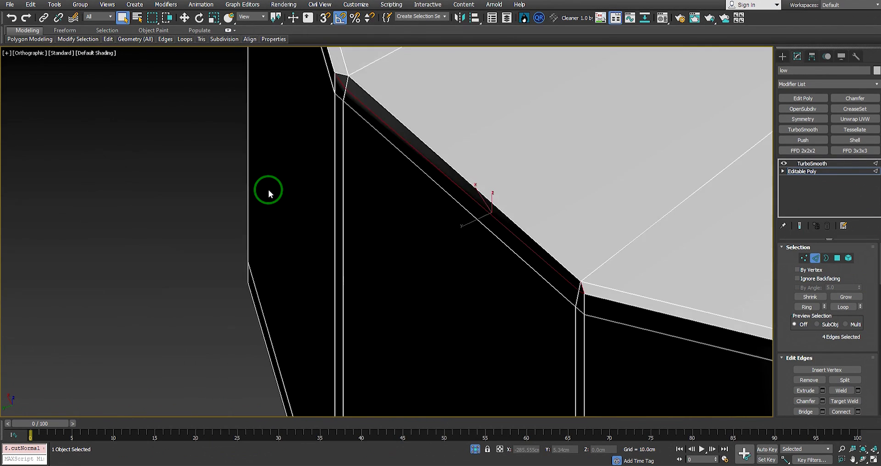
Try to adjust a corner vertex on the cylindrical base's top rim, and undo the changes.
scroll(344, 104, up, 3)
middle_drag(344, 104, 332, 200)
key(1)
click(340, 205)
scroll(423, 250, down, 3)
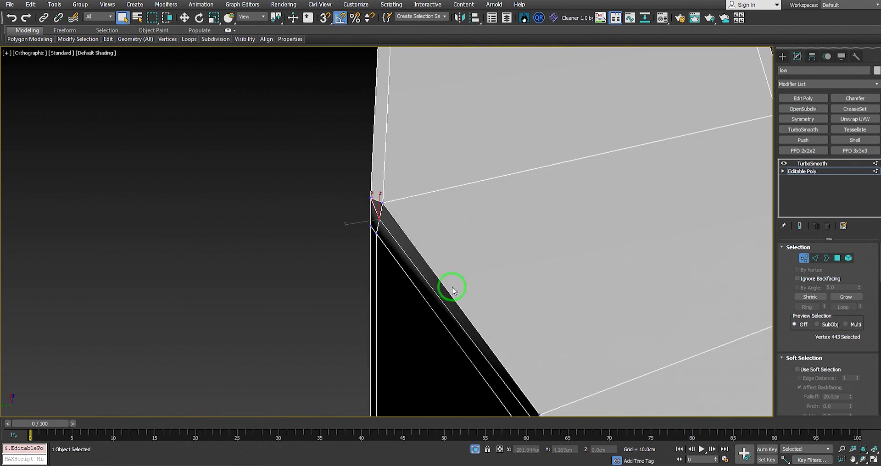
key(2)
click(436, 273)
scroll(371, 211, up, 3)
alt+middle_drag(439, 271, 419, 277)
key(1)
key(w)
key(ctrl+z)
key(ctrl+z)
Select the extra vertical edge loops beside the cylindrical base's corners and remove them together with their vertices.
key(2)
key(q)
scroll(395, 254, up, 2)
click(395, 255)
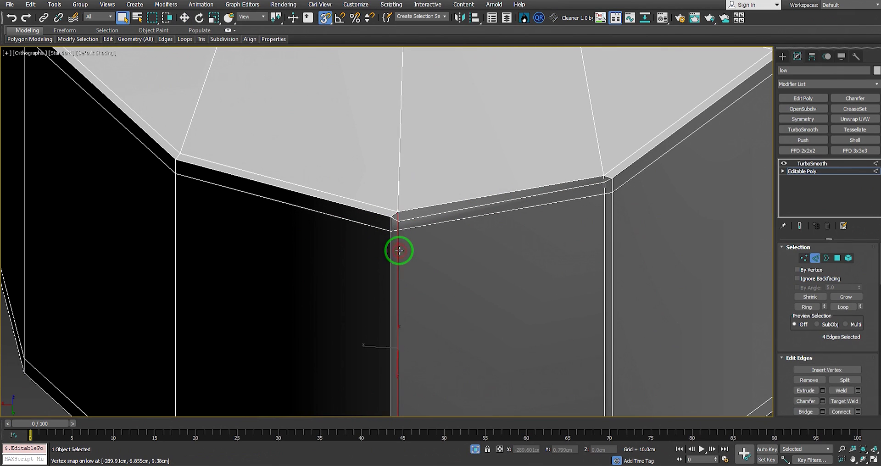
ctrl+double_click(606, 211)
scroll(606, 211, down, 5)
alt+middle_drag(606, 211, 574, 281)
scroll(574, 281, up, 5)
alt+middle_drag(541, 187, 506, 318)
ctrl+click(527, 382)
alt+middle_drag(528, 382, 514, 277)
key(ctrl+BackSpace)
Move the off-line vertices on the cylindrical base's top rim into line with their vertical corner edges.
scroll(507, 231, down, 5)
scroll(466, 168, up, 8)
click(451, 210)
alt+middle_drag(451, 210, 458, 273)
scroll(454, 270, down, 4)
key(1)
scroll(454, 244, up, 6)
click(460, 225)
key(w)
mouse_move(443, 224)
mouse_down()
mouse_move(421, 222)
mouse_move(451, 230)
mouse_move(426, 222)
mouse_up()
key(s)
scroll(861, 334, down, 10)
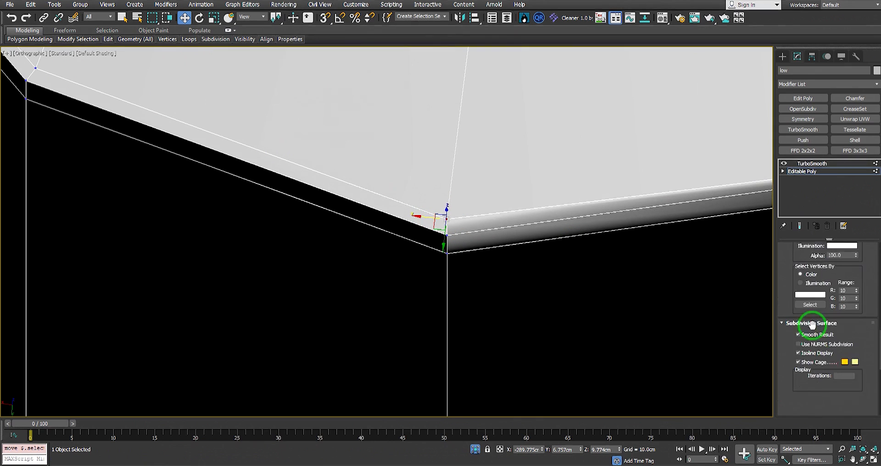
middle_drag(744, 184, 568, 190)
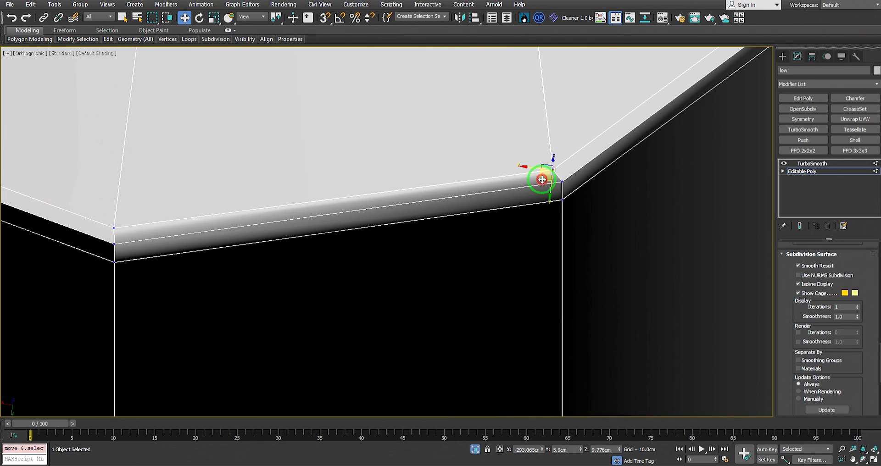
Examine the shaft, cylindrical base and cap with the TurboSmooth result shown and the wireframe hidden.
scroll(611, 279, down, 6)
alt+middle_drag(579, 280, 619, 293)
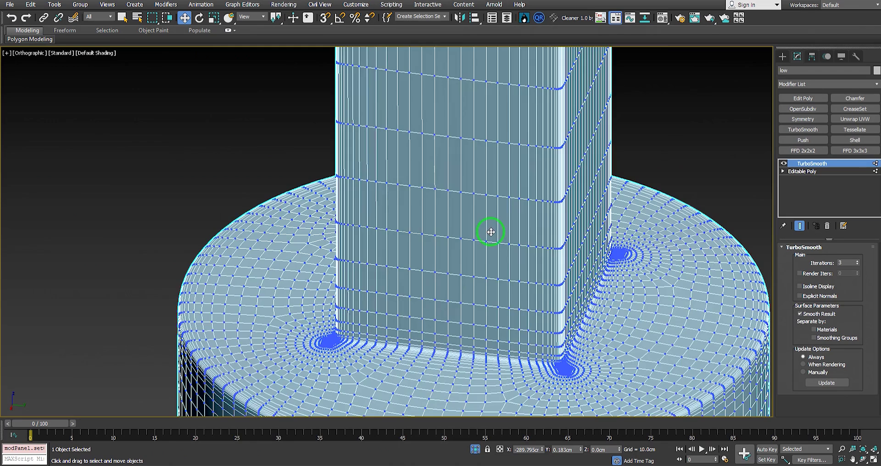
scroll(491, 232, down, 8)
scroll(556, 254, up, 10)
click(557, 254)
middle_drag(417, 236, 363, 240)
scroll(454, 244, down, 4)
scroll(437, 144, up, 8)
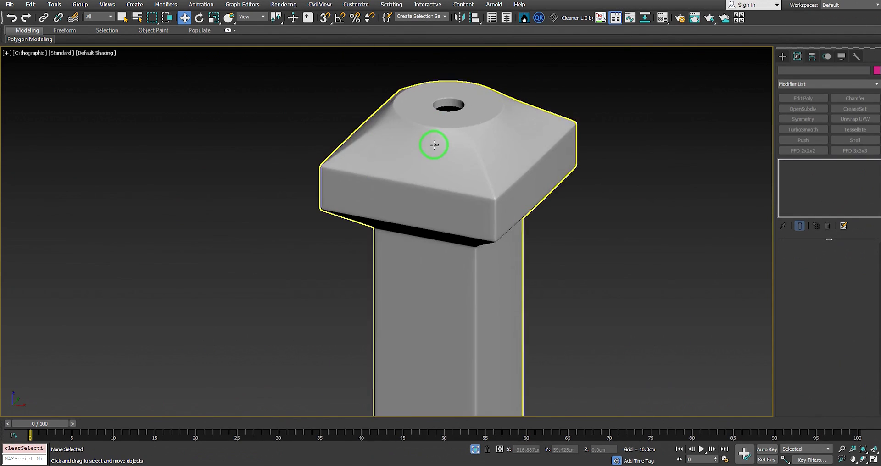
scroll(449, 137, down, 8)
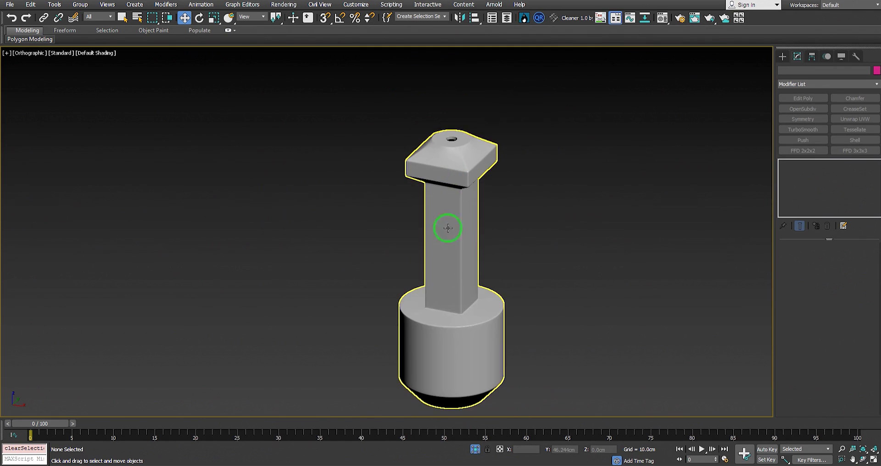
click(444, 269)
click(514, 272)
scroll(448, 156, up, 8)
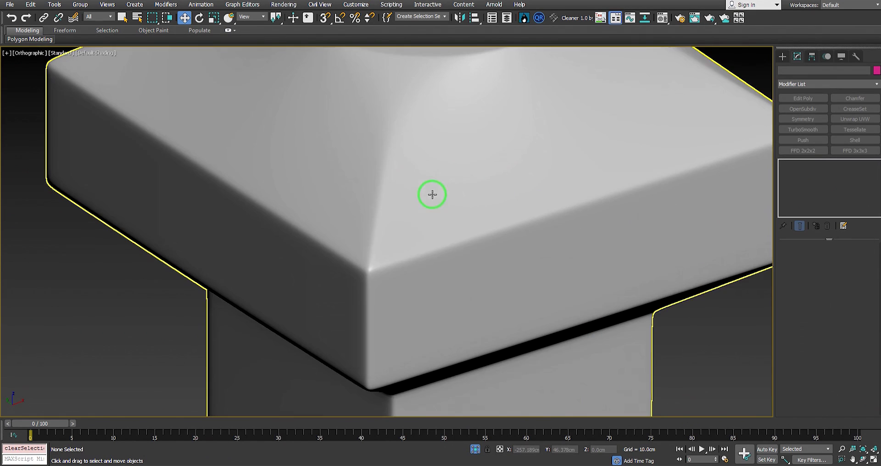
scroll(407, 261, down, 1)
Move the supporting edge loops just below and just above the cap's outer top edge closer to that edge.
click(427, 256)
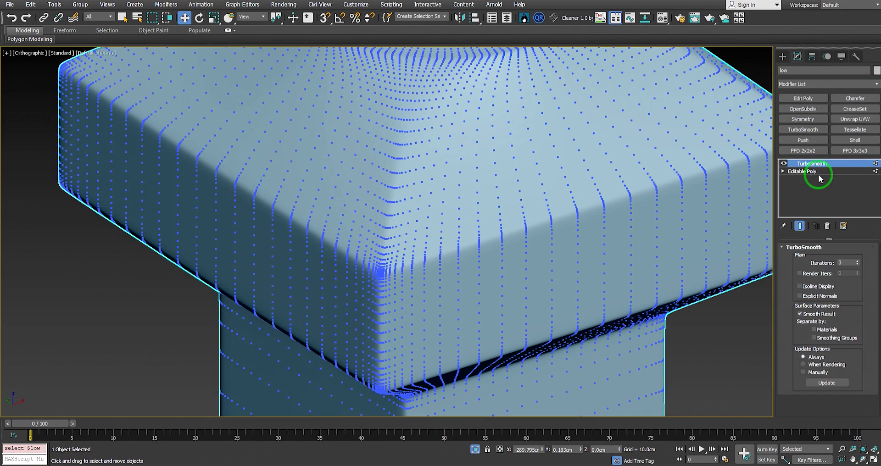
scroll(501, 240, down, 6)
scroll(494, 242, up, 4)
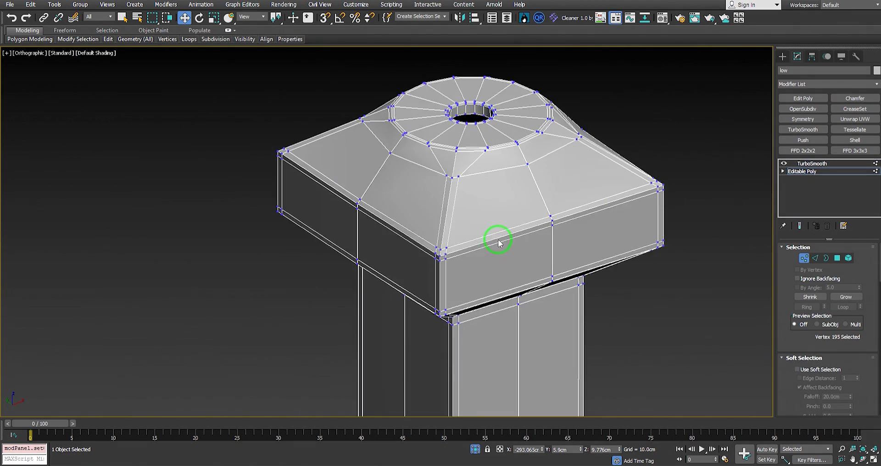
key(2)
double_click(474, 253)
scroll(483, 156, up, 5)
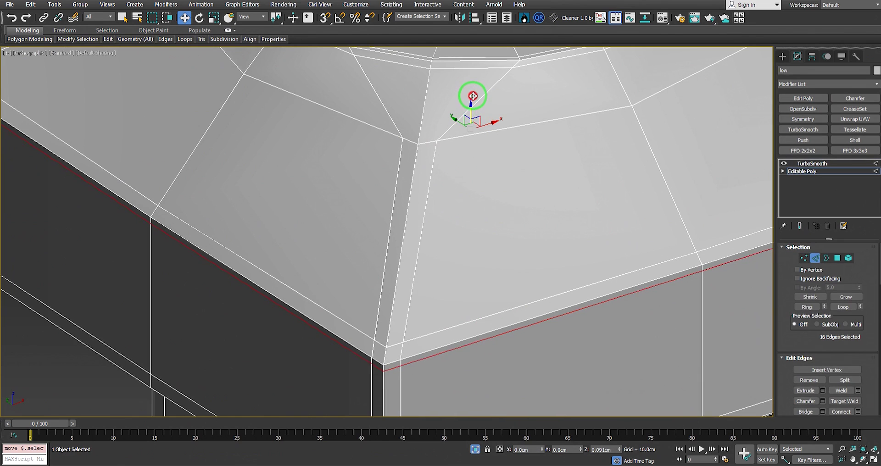
scroll(504, 298, down, 5)
scroll(511, 156, up, 5)
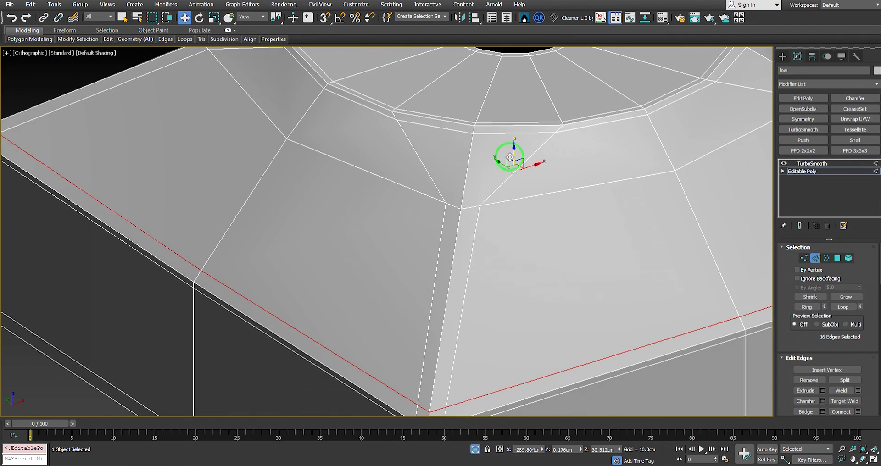
scroll(513, 155, down, 5)
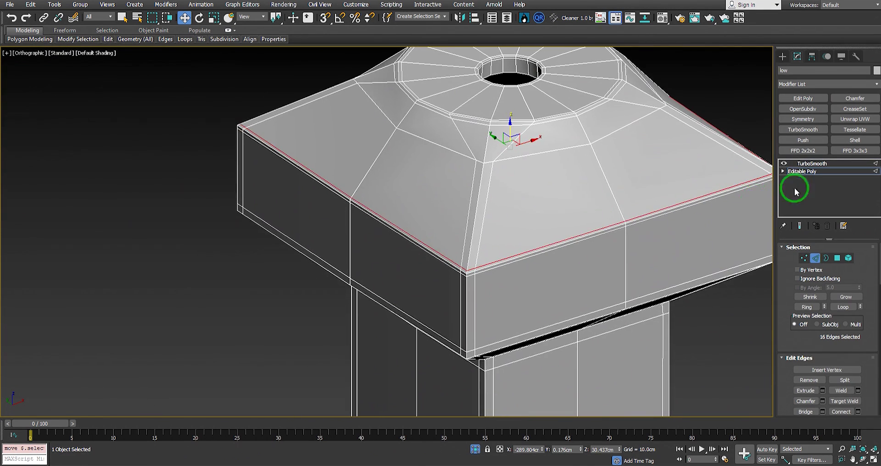
Show the TurboSmooth result, deselect the model, and examine the sharpened cap edges and the whole shape.
click(809, 164)
scroll(639, 295, down, 4)
scroll(690, 320, up, 1)
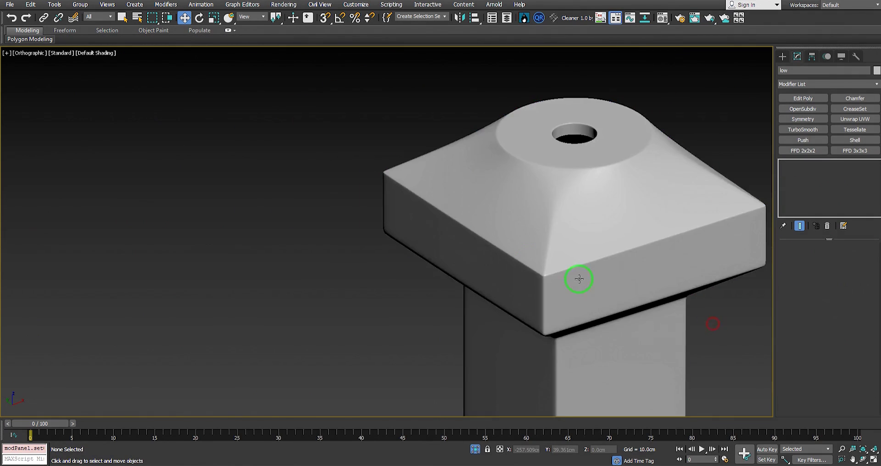
scroll(529, 260, up, 3)
middle_drag(629, 297, 496, 299)
scroll(500, 282, down, 1)
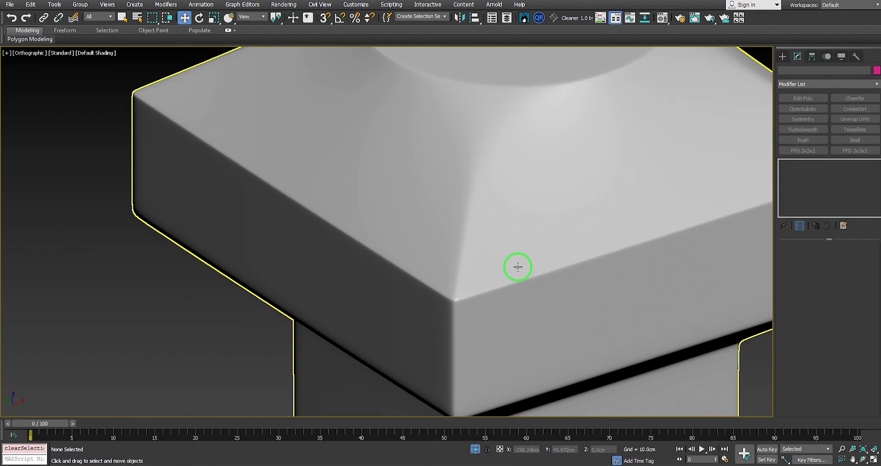
scroll(518, 268, down, 8)
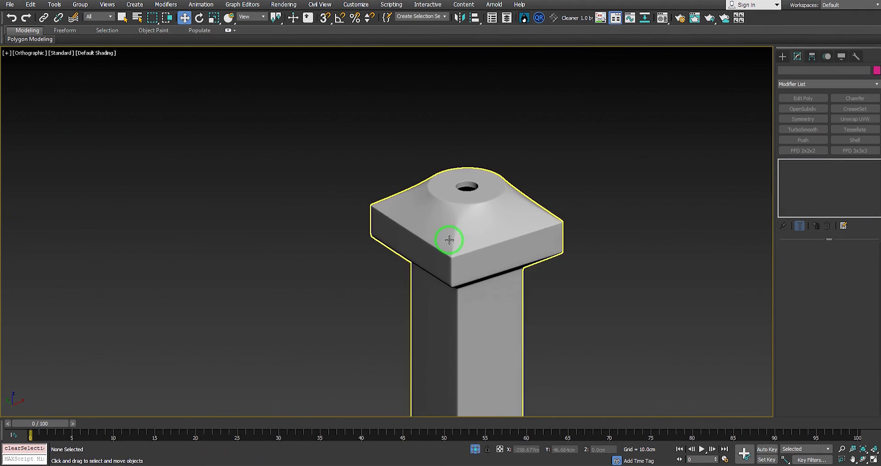
scroll(453, 234, up, 2)
scroll(495, 223, down, 7)
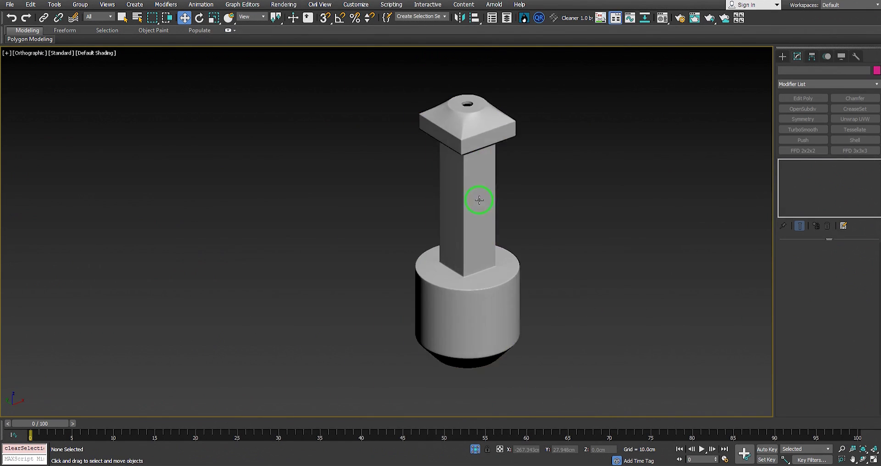
middle_drag(485, 201, 459, 274)
scroll(441, 216, up, 4)
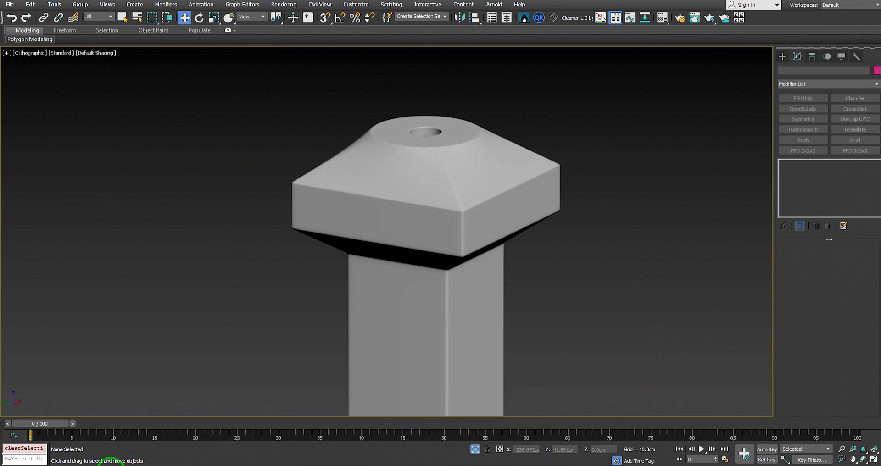
Switch to the web browser and review the article's sections on adding support loops and using chamfer.
click(86, 464)
scroll(419, 299, down, 10)
scroll(413, 289, down, 5)
scroll(318, 261, up, 6)
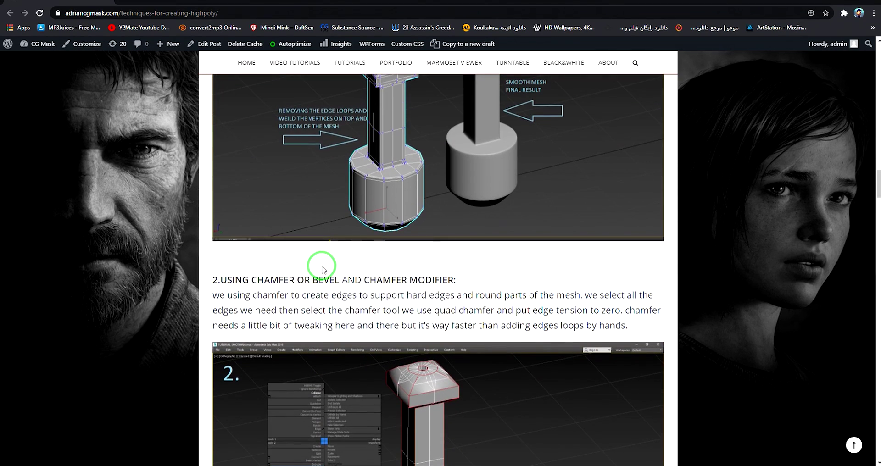
scroll(321, 264, up, 3)
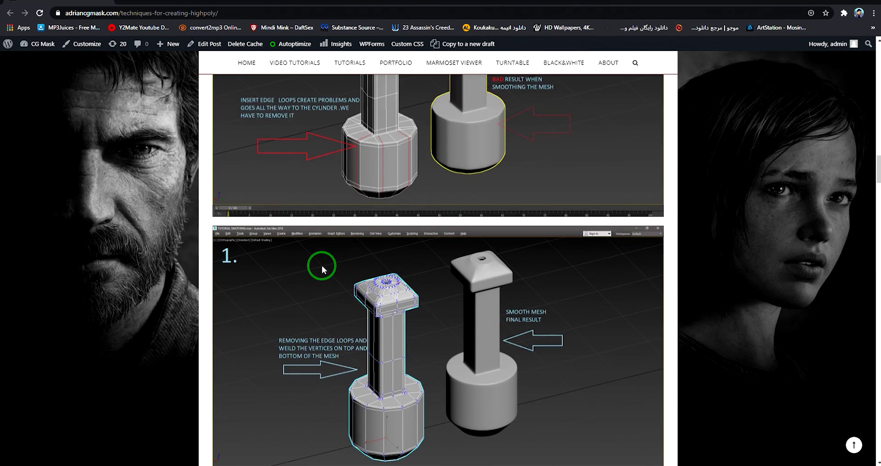
scroll(323, 266, down, 3)
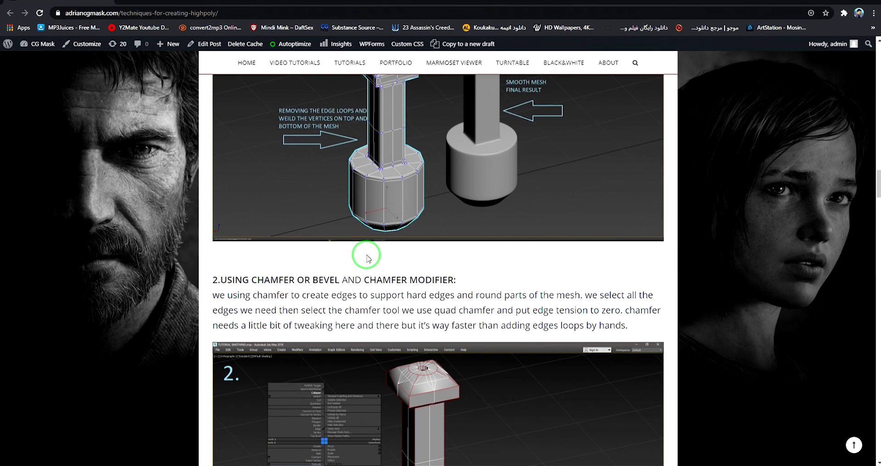
scroll(366, 258, up, 15)
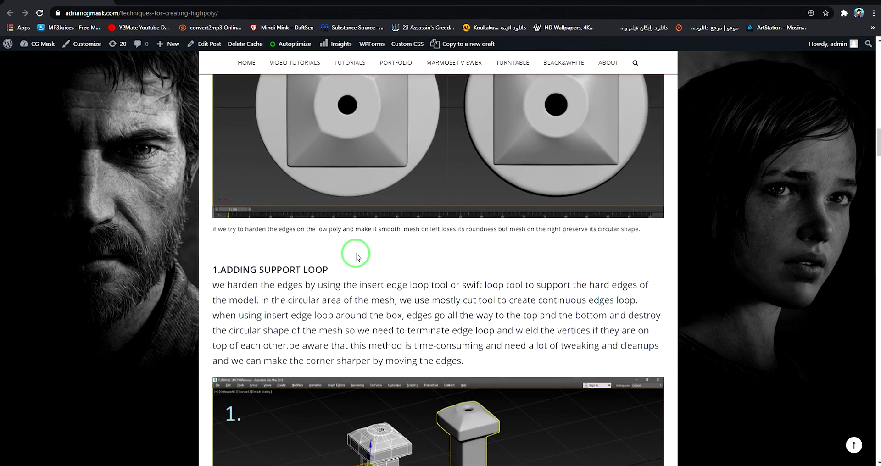